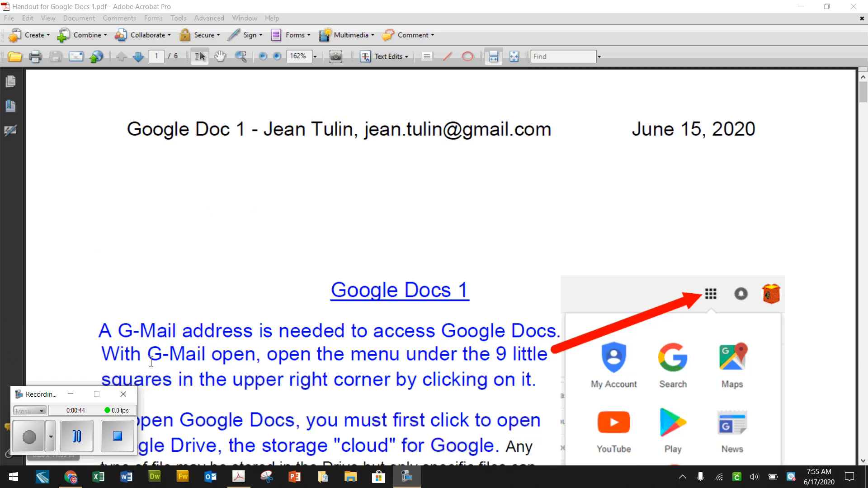
Pause the recording, then page the handout forward to page 5 of 6, For Zoom Practice
{"action": "left_click", "coordinate": [64, 428]}
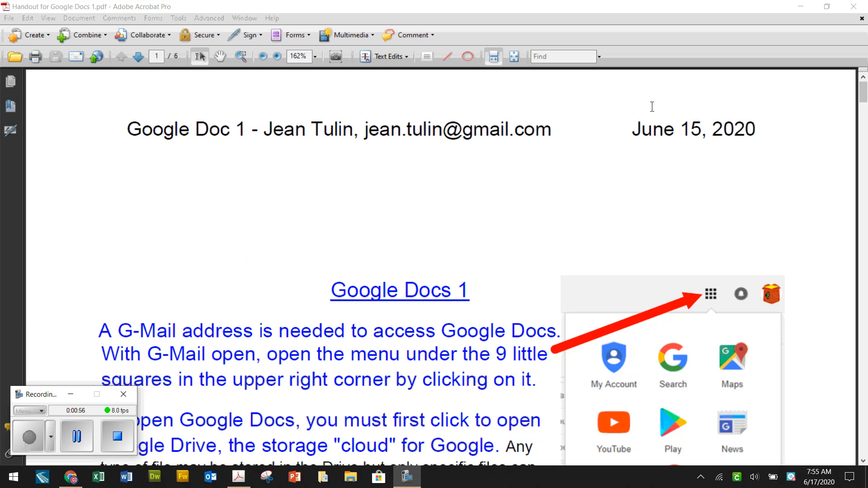
{"action": "left_click", "coordinate": [138, 57]}
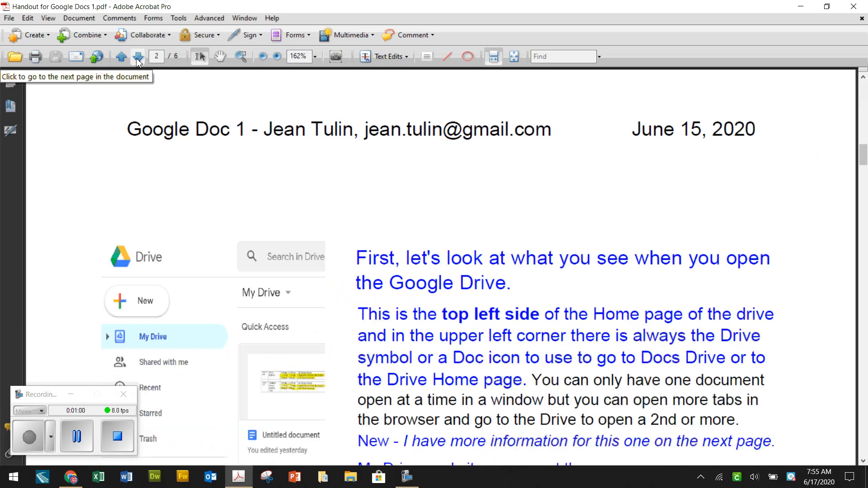
{"action": "left_click", "coordinate": [138, 57]}
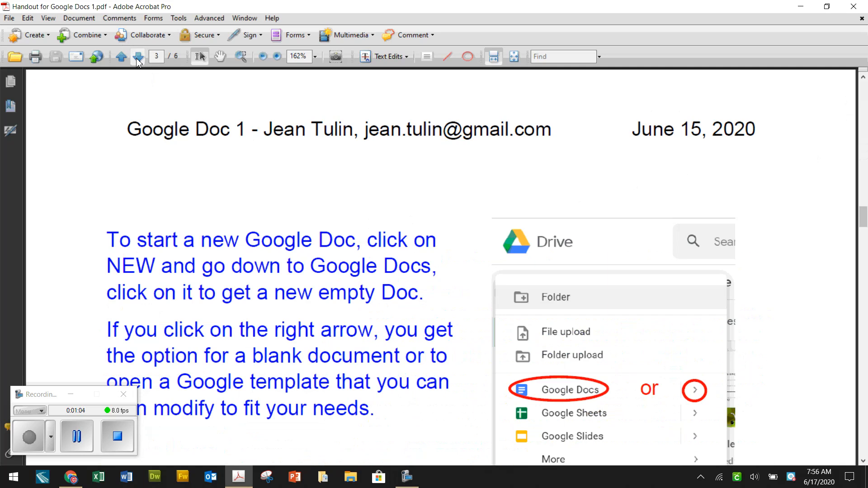
{"action": "left_click", "coordinate": [137, 57]}
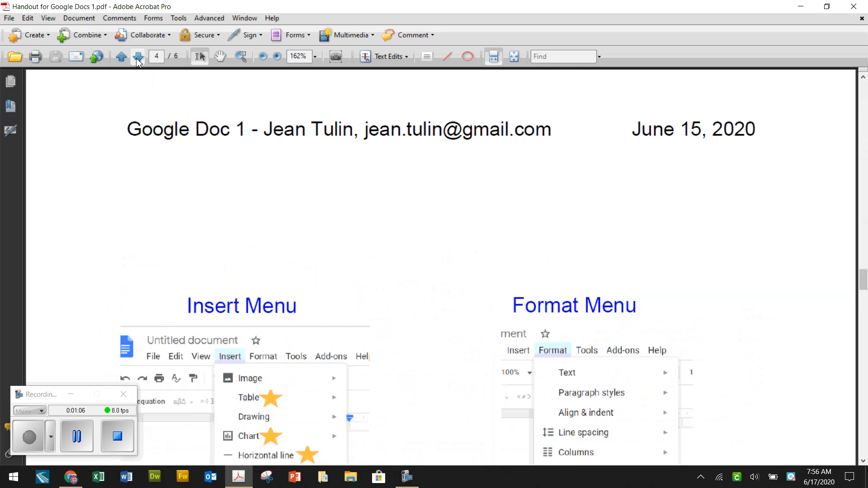
{"action": "left_click", "coordinate": [138, 57]}
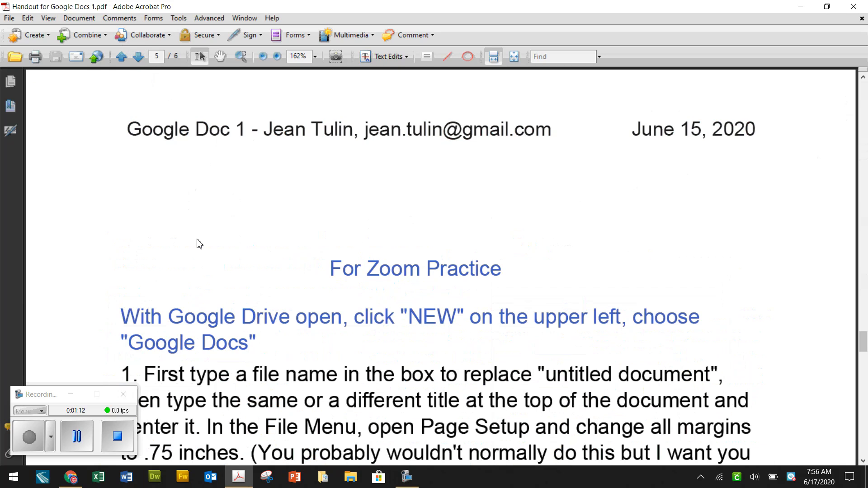
{"action": "scroll", "coordinate": [199, 242], "scroll_direction": "down", "scroll_amount": 3}
{"action": "scroll", "coordinate": [199, 240], "scroll_direction": "down", "scroll_amount": 3}
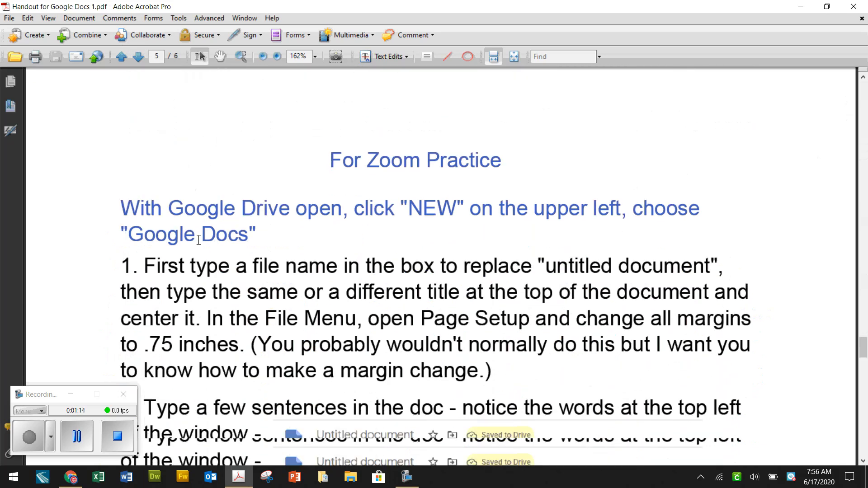
{"action": "scroll", "coordinate": [199, 240], "scroll_direction": "down", "scroll_amount": 3}
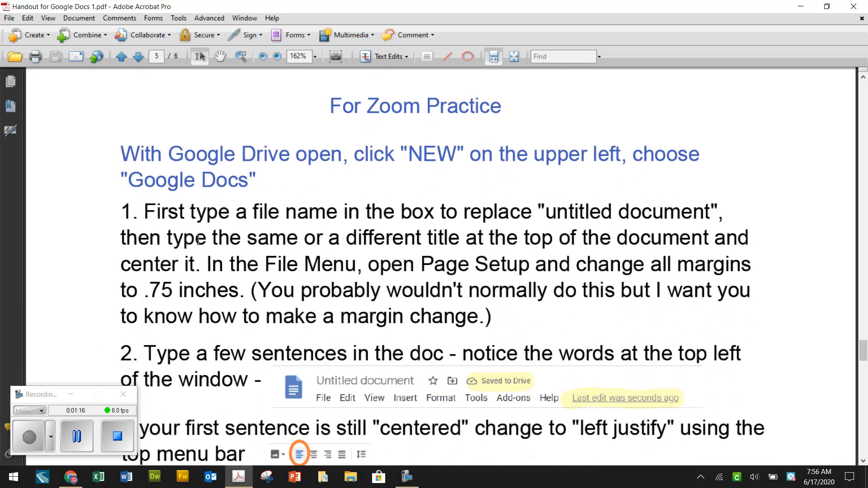
{"action": "scroll", "coordinate": [198, 240], "scroll_direction": "down", "scroll_amount": 2}
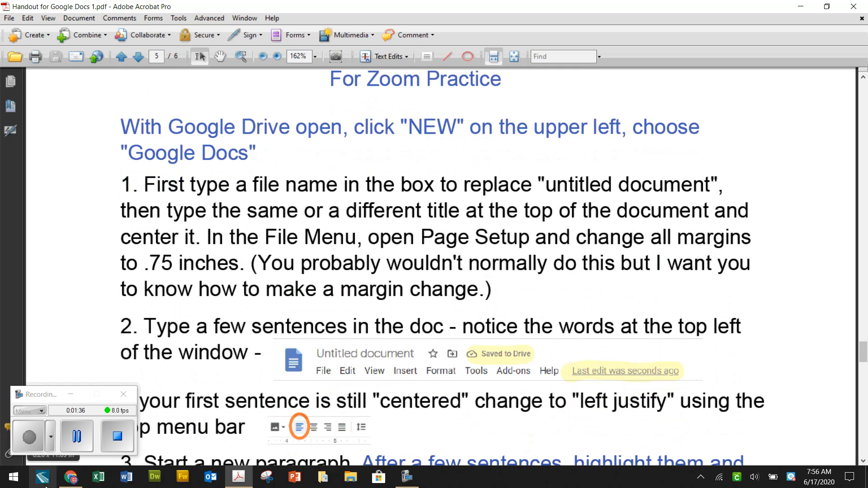
{"action": "left_click", "coordinate": [76, 438]}
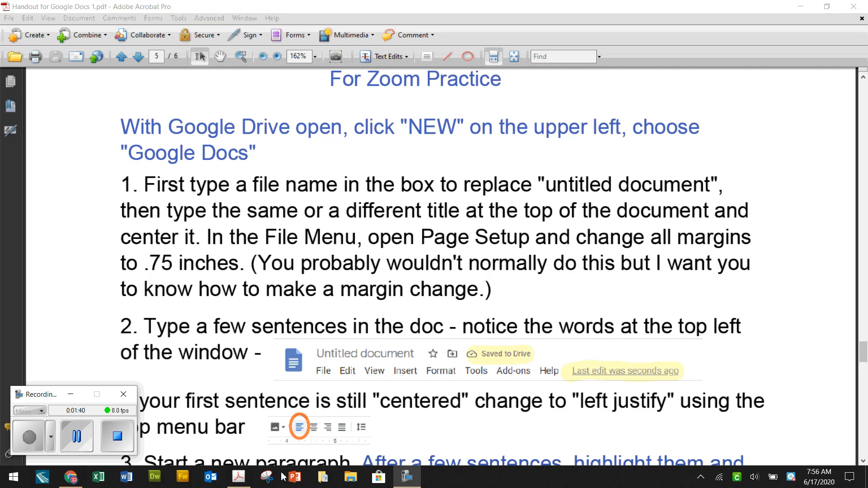
On Chrome's Google homepage, check the account menu and apps grid, then open Gmail
{"action": "left_click", "coordinate": [68, 482]}
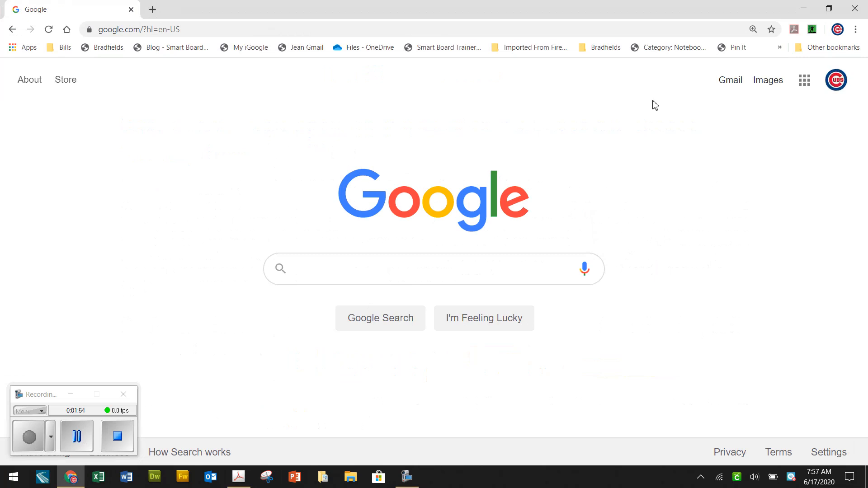
{"action": "left_click", "coordinate": [836, 89]}
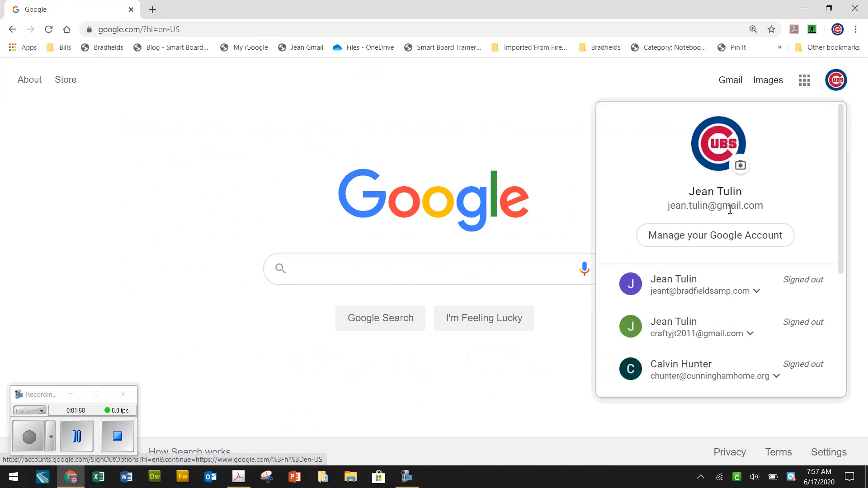
{"action": "left_click", "coordinate": [805, 86]}
{"action": "left_click", "coordinate": [805, 86]}
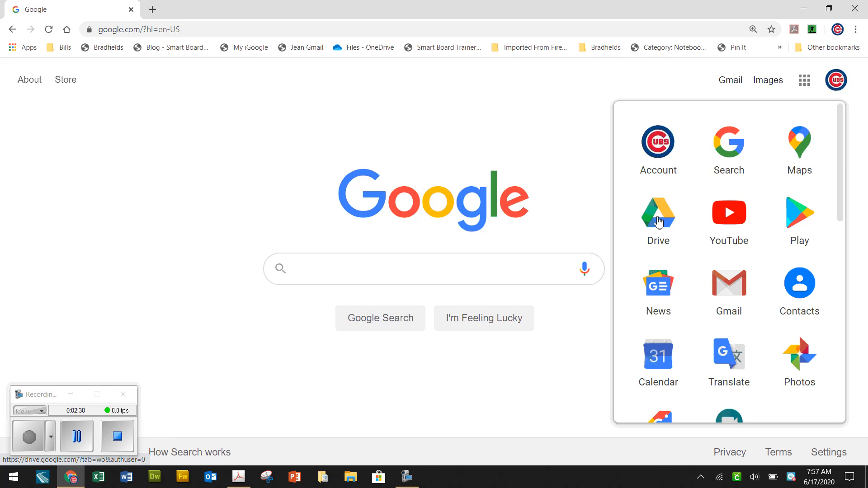
{"action": "left_click", "coordinate": [598, 190]}
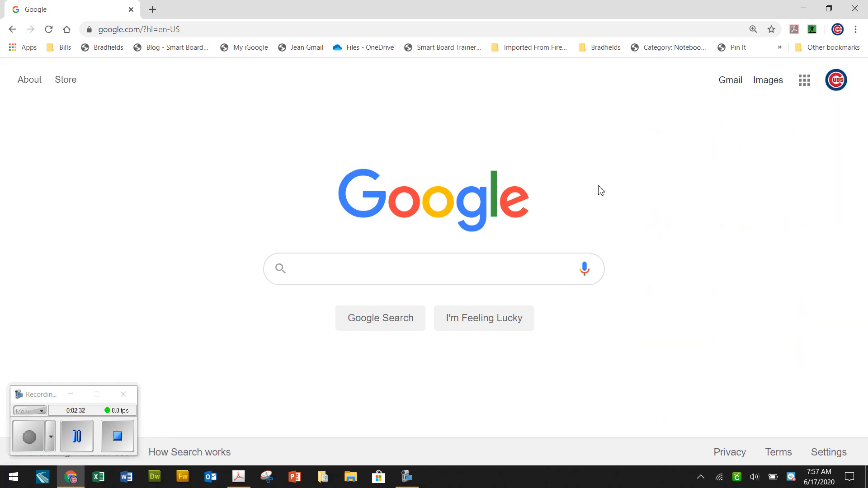
{"action": "left_click", "coordinate": [732, 84]}
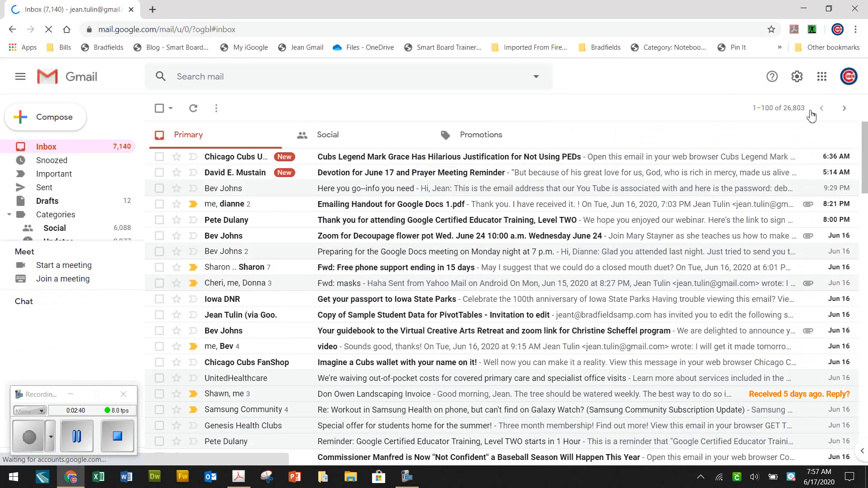
Launch Drive from Gmail's Google apps grid into a new My Drive tab, then reopen the apps list
{"action": "left_click", "coordinate": [822, 78]}
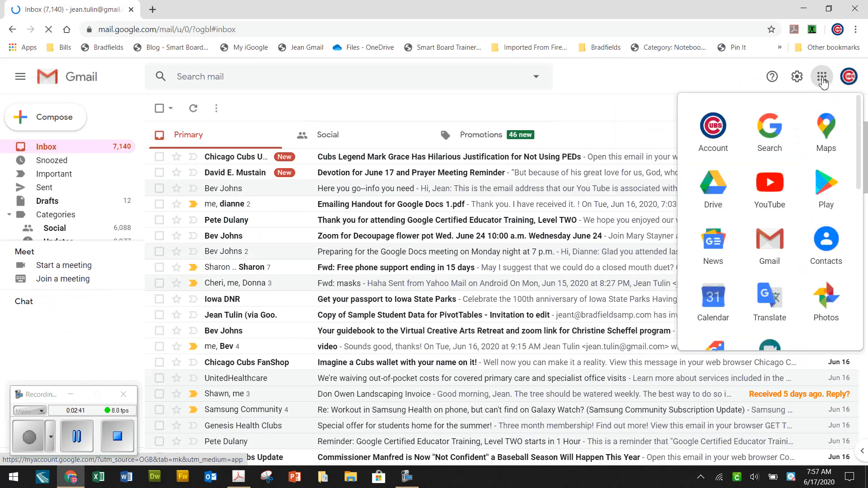
{"action": "left_click", "coordinate": [720, 195]}
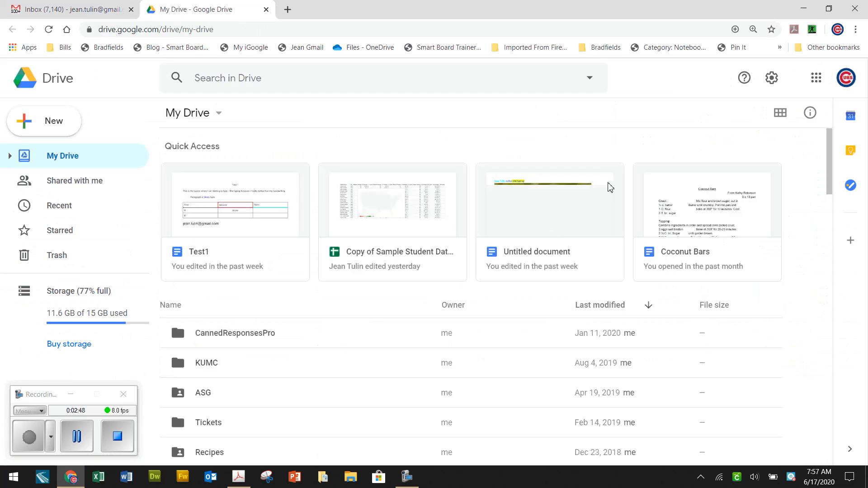
{"action": "left_click", "coordinate": [816, 80]}
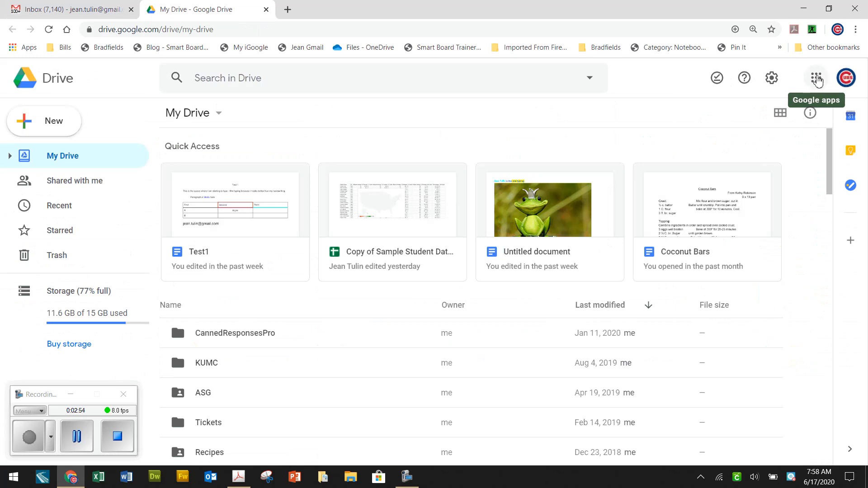
{"action": "left_click", "coordinate": [816, 80]}
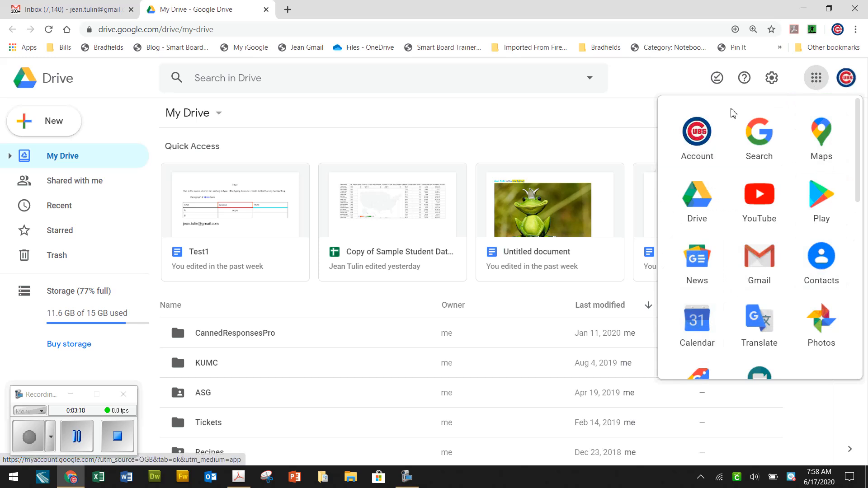
{"action": "left_click", "coordinate": [668, 73]}
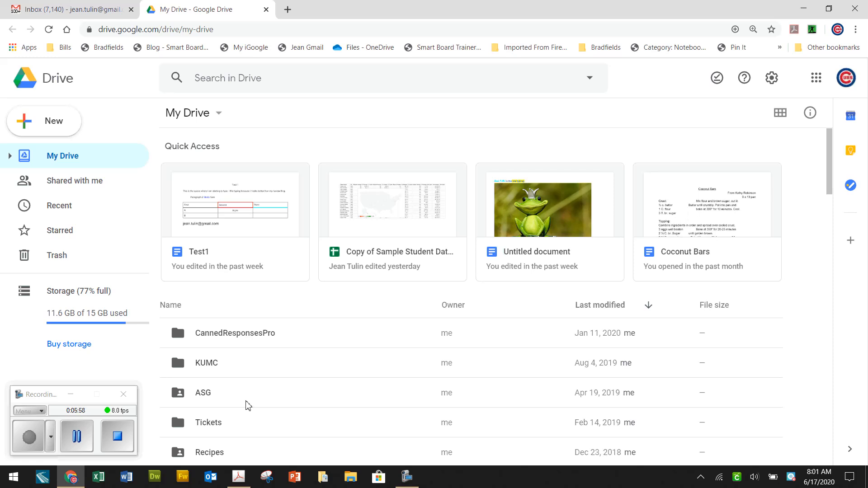
Show the My Drive header menu with New folder, Upload, Docs, Sheets and Slides options
{"action": "left_click", "coordinate": [25, 447]}
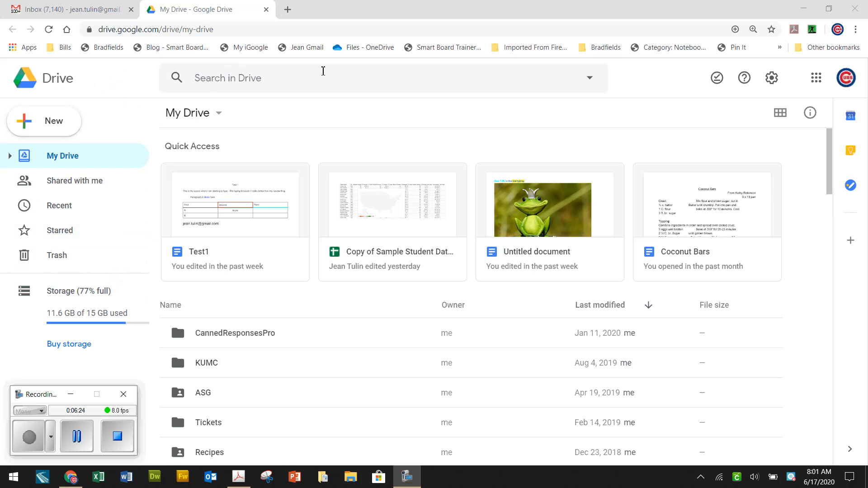
{"action": "left_click", "coordinate": [219, 117]}
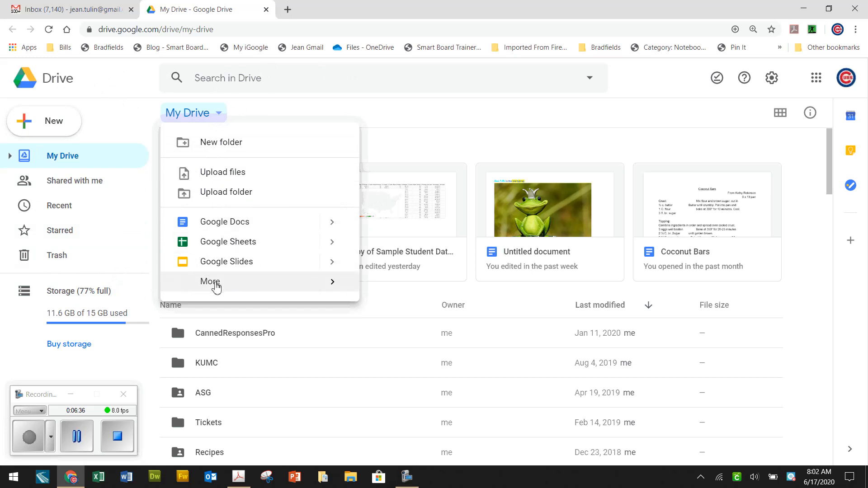
Compare with the New button's creation menu, then dismiss it to show plain My Drive
{"action": "left_click", "coordinate": [68, 130]}
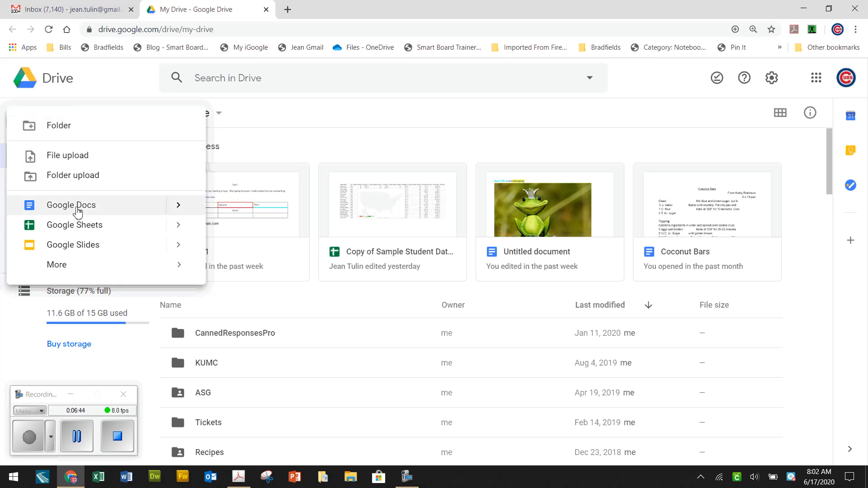
{"action": "left_click", "coordinate": [120, 79]}
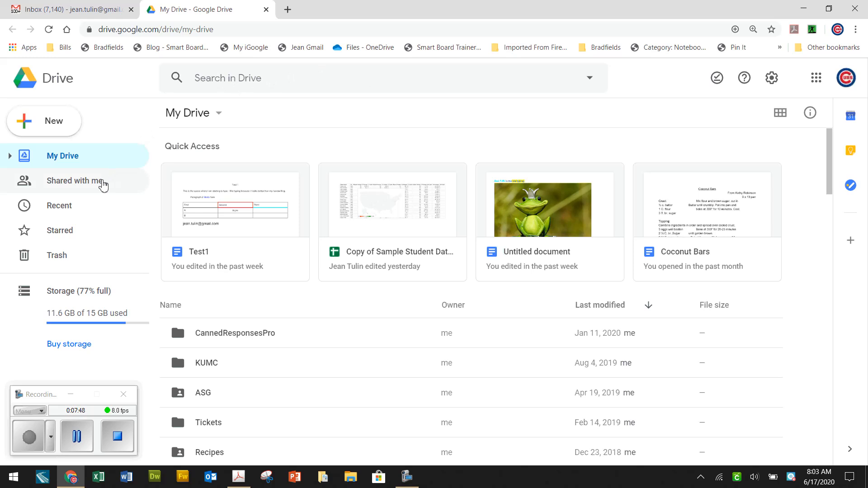
Browse Shared with me, Recent and Starred, then open Trash and select a trashed PDF
{"action": "left_click", "coordinate": [103, 185]}
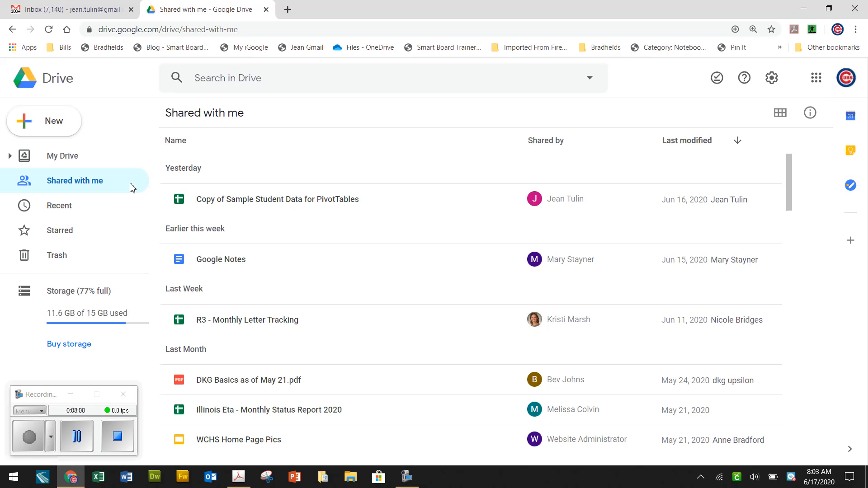
{"action": "left_click", "coordinate": [71, 212]}
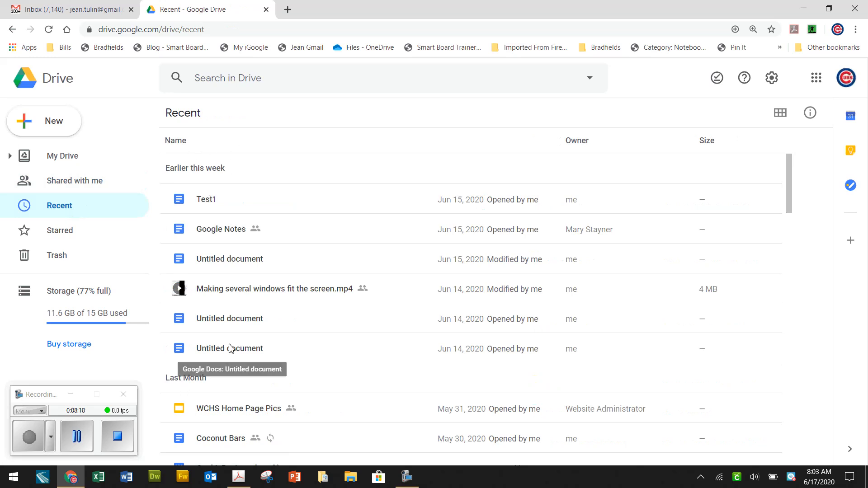
{"action": "left_click", "coordinate": [85, 235]}
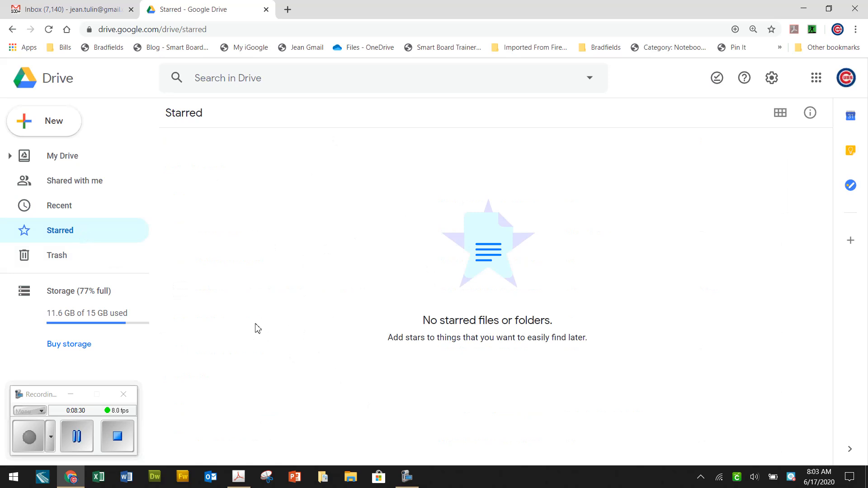
{"action": "left_click", "coordinate": [108, 262]}
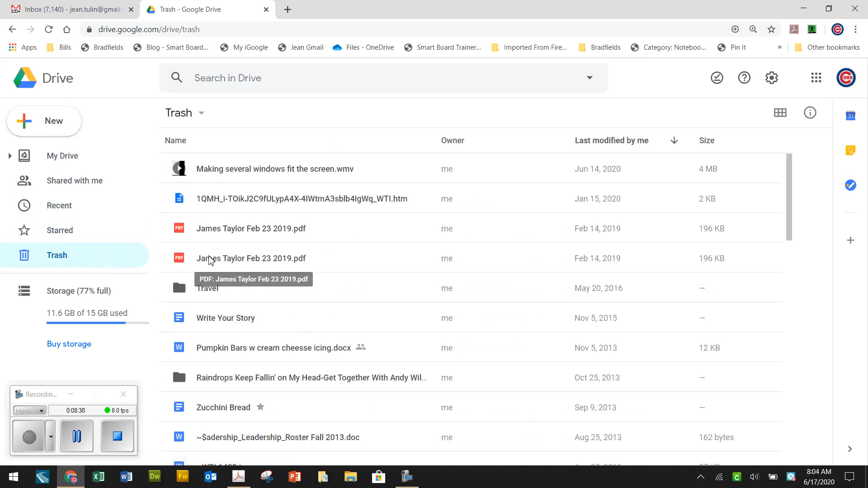
{"action": "left_click", "coordinate": [211, 261]}
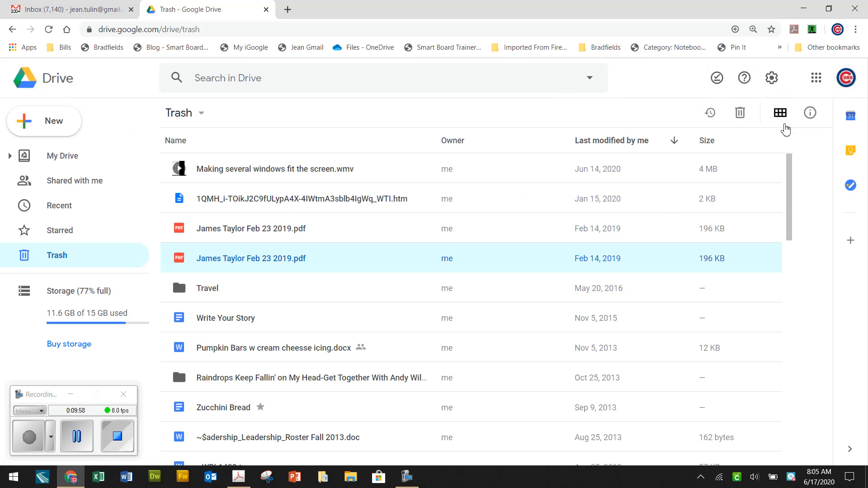
{"action": "left_click", "coordinate": [778, 118]}
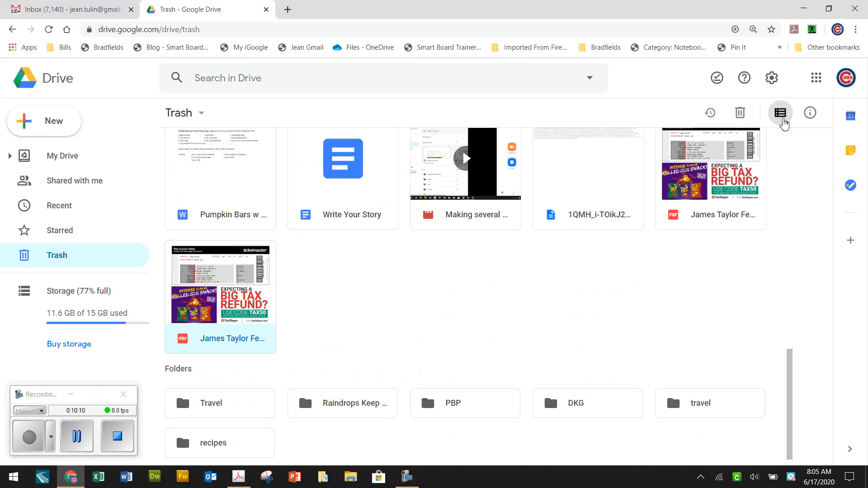
{"action": "left_click", "coordinate": [784, 124]}
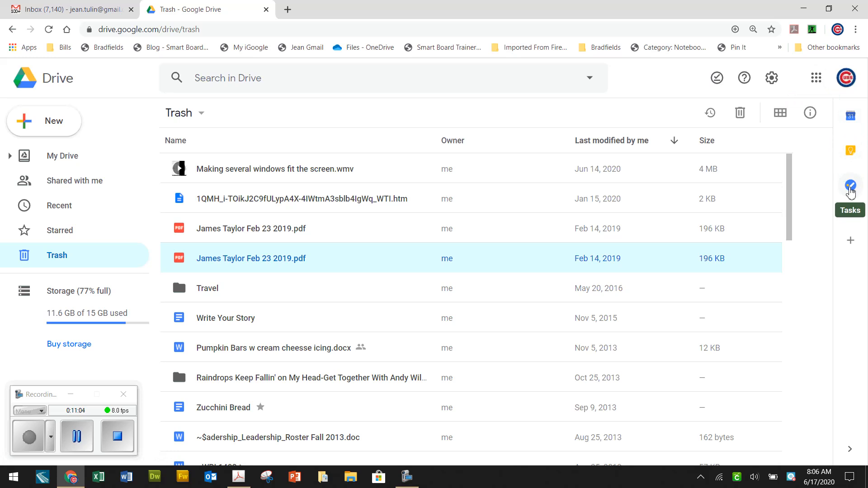
{"action": "left_click", "coordinate": [850, 189]}
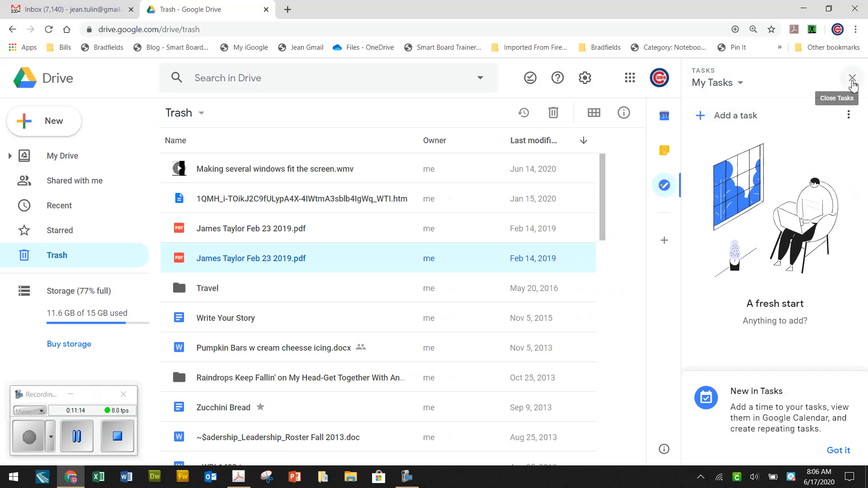
{"action": "left_click", "coordinate": [852, 82]}
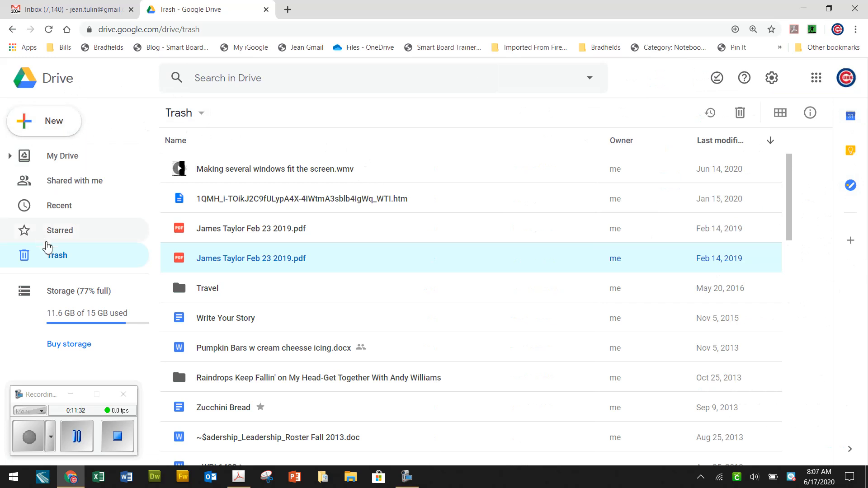
{"action": "key", "text": "Escape"}
From My Drive, choose New > Google Docs > From a template to open the Template gallery
{"action": "left_click", "coordinate": [70, 167]}
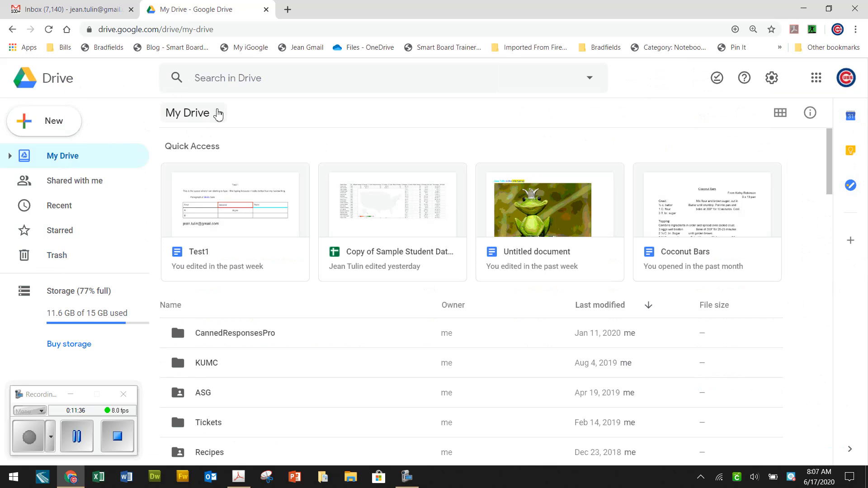
{"action": "left_click", "coordinate": [218, 115]}
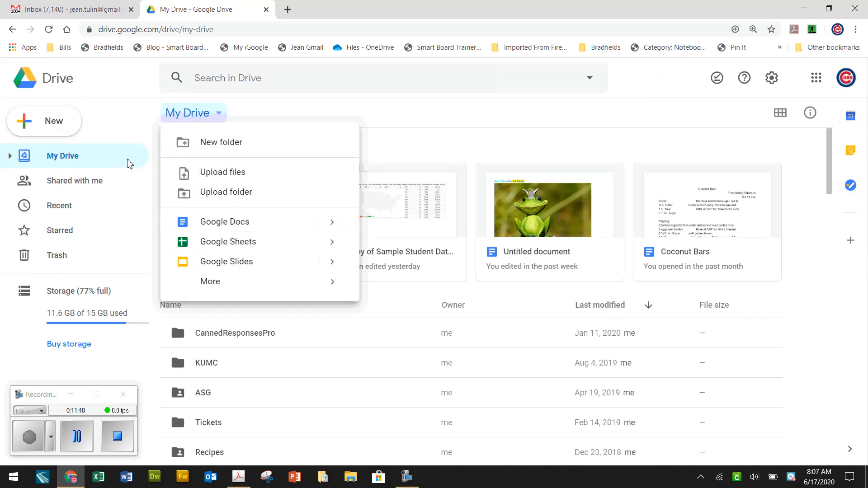
{"action": "left_click", "coordinate": [62, 128]}
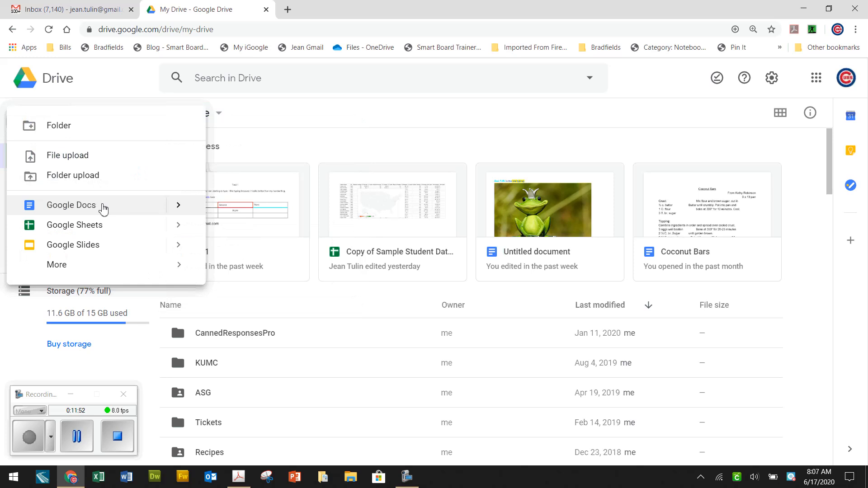
{"action": "mouse_move", "coordinate": [184, 207]}
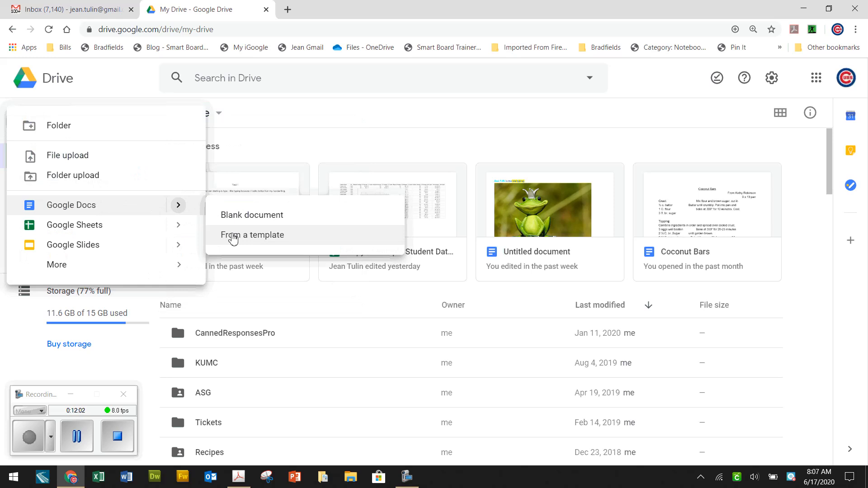
{"action": "left_click", "coordinate": [233, 236]}
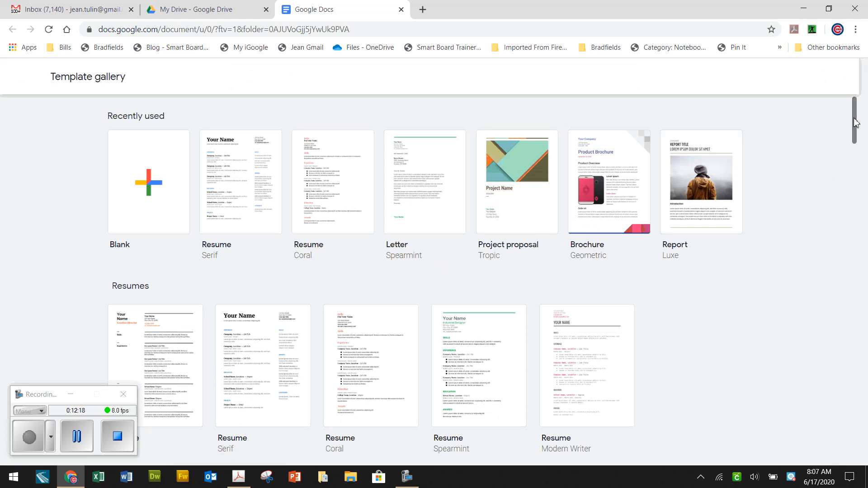
Return to the My Drive – Google Drive tab, leaving the template gallery open
{"action": "mouse_move", "coordinate": [855, 122]}
{"action": "left_mouse_down"}
{"action": "mouse_move", "coordinate": [867, 369]}
{"action": "mouse_move", "coordinate": [866, 123]}
{"action": "left_mouse_up"}
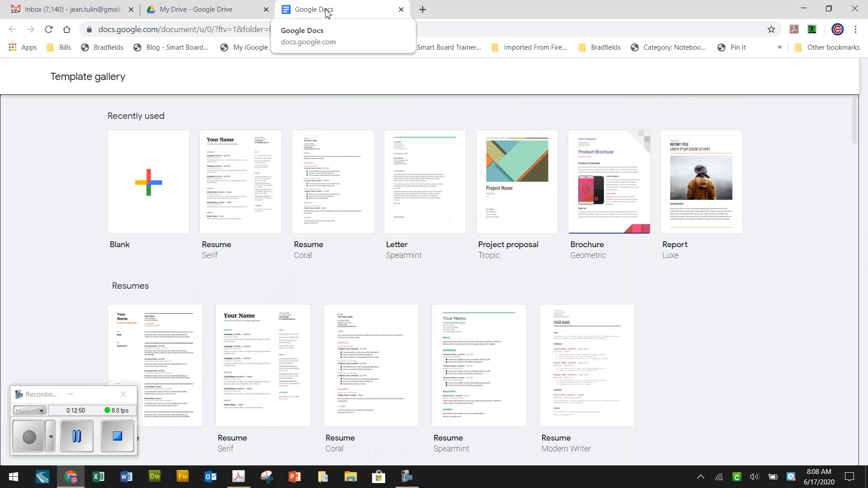
{"action": "left_click", "coordinate": [222, 17]}
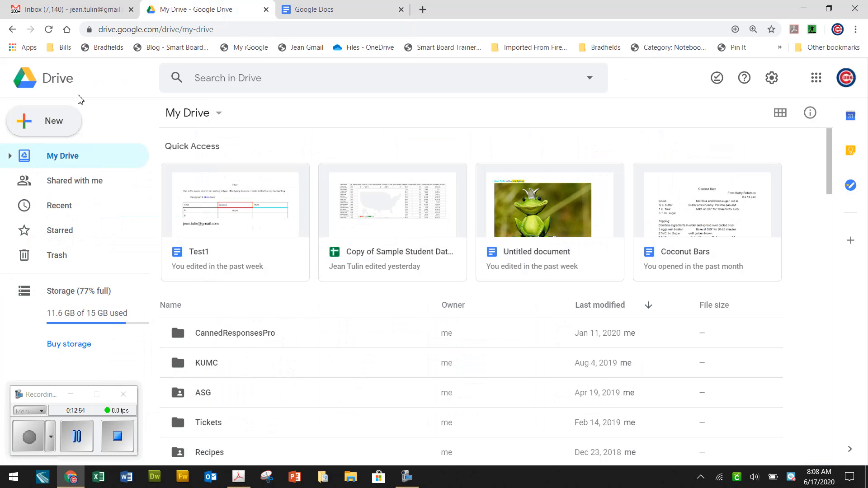
Create a blank 'Untitled document' with New > Google Docs
{"action": "left_click", "coordinate": [68, 119]}
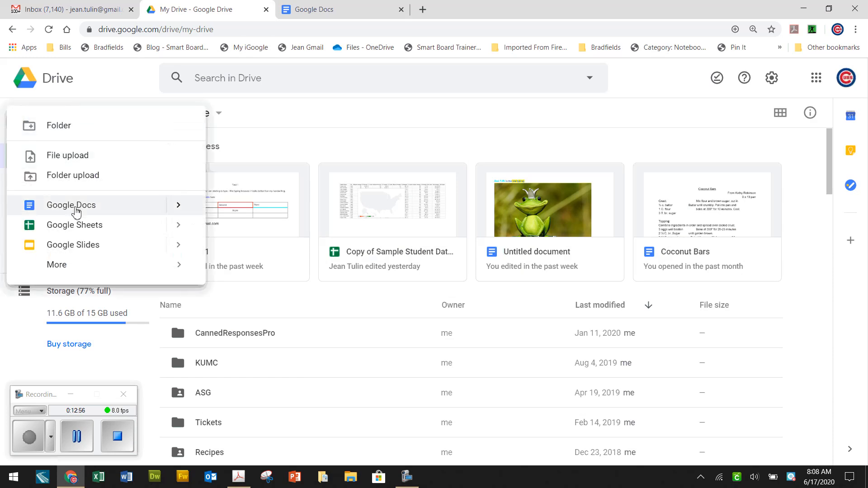
{"action": "left_click", "coordinate": [74, 207]}
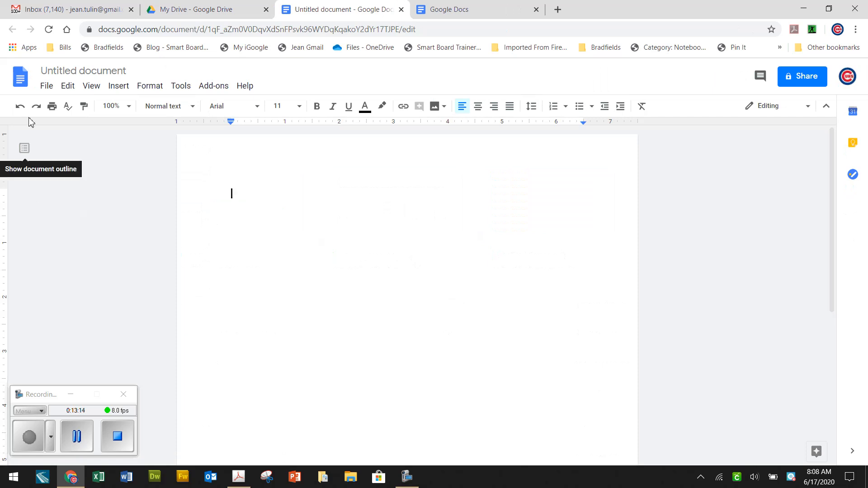
Show the File menu's share, copy, download, rename and publish options for the untitled document
{"action": "left_click", "coordinate": [45, 90]}
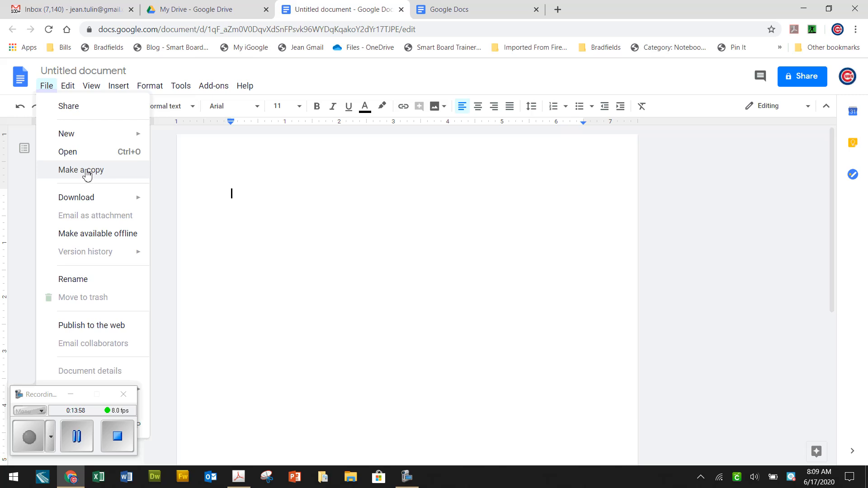
{"action": "mouse_move", "coordinate": [82, 202]}
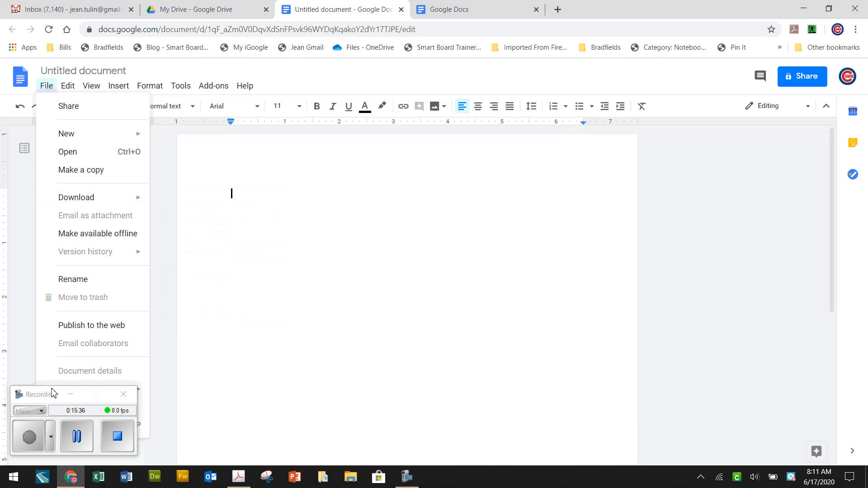
Open File > Page setup, showing Portrait, Letter size and 1-inch margins
{"action": "left_click_drag", "start_coordinate": [53, 393], "coordinate": [202, 403]}
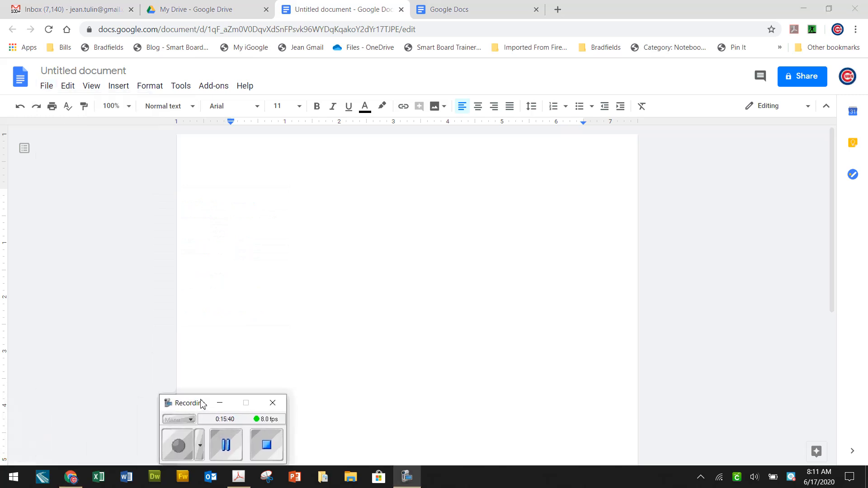
{"action": "left_click", "coordinate": [46, 88]}
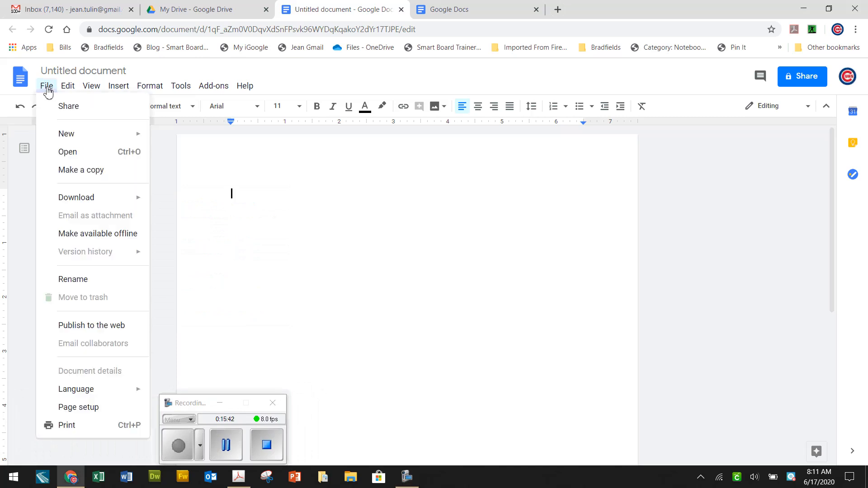
{"action": "left_click", "coordinate": [86, 414]}
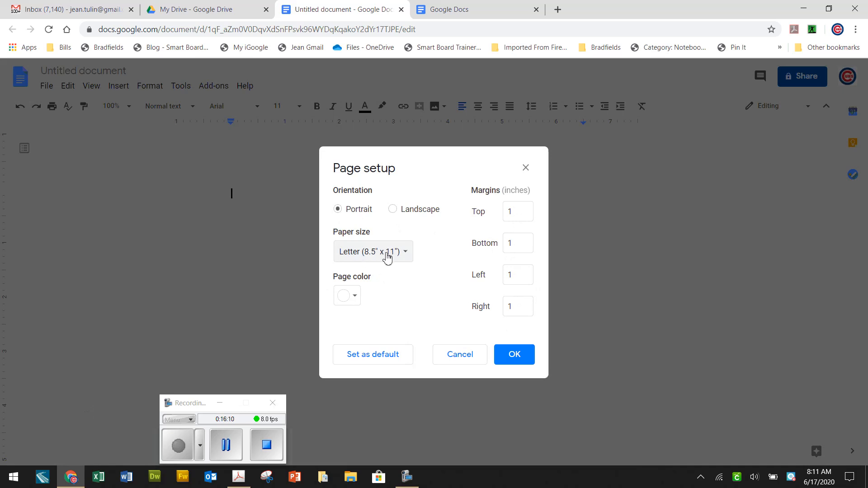
Pick purple from the Page color palette in Page setup and apply it
{"action": "left_click", "coordinate": [355, 297]}
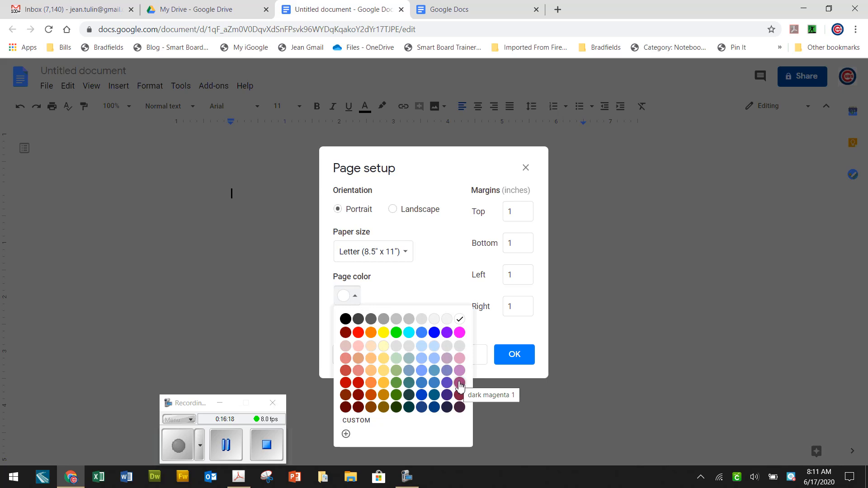
{"action": "left_click", "coordinate": [446, 333]}
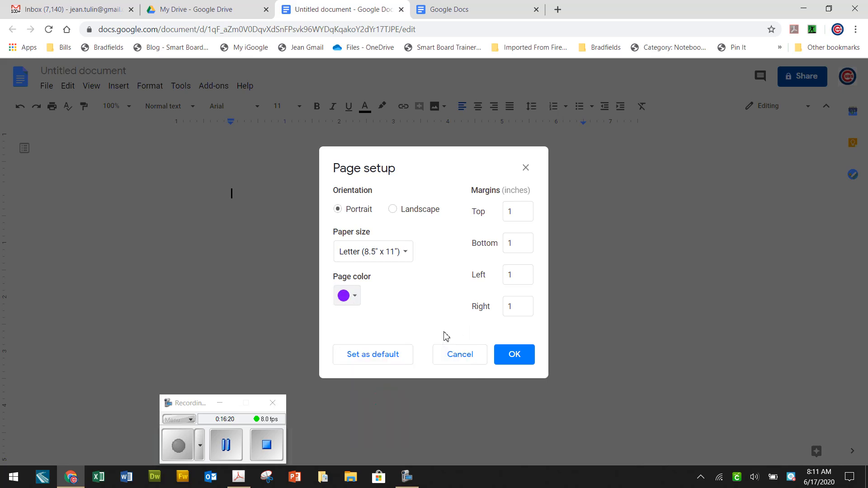
{"action": "left_click", "coordinate": [518, 357]}
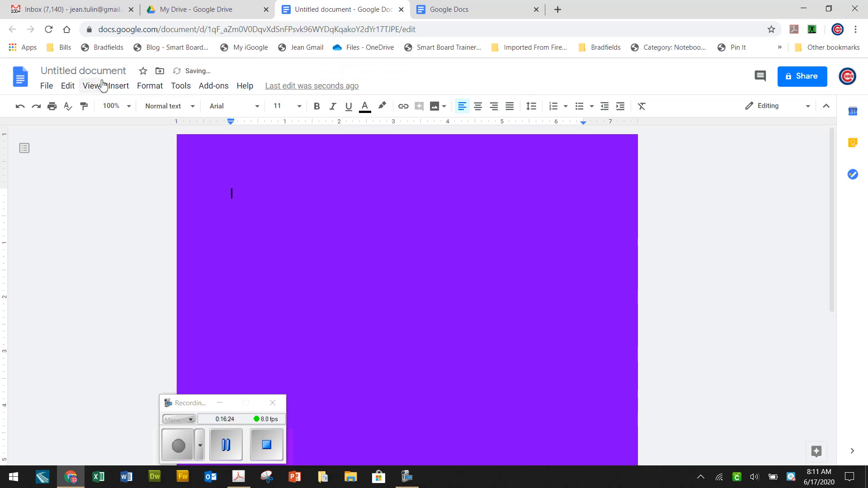
Reopen Page setup and switch the page color from purple back to white
{"action": "left_click", "coordinate": [45, 88]}
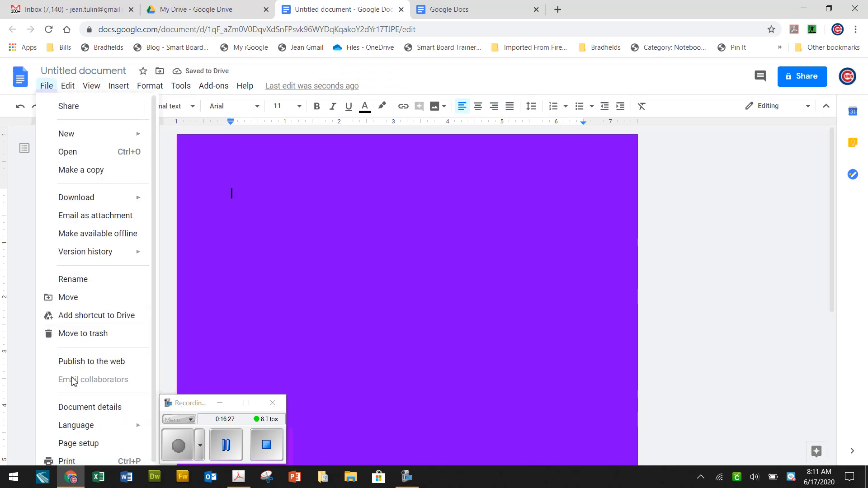
{"action": "left_click", "coordinate": [80, 445]}
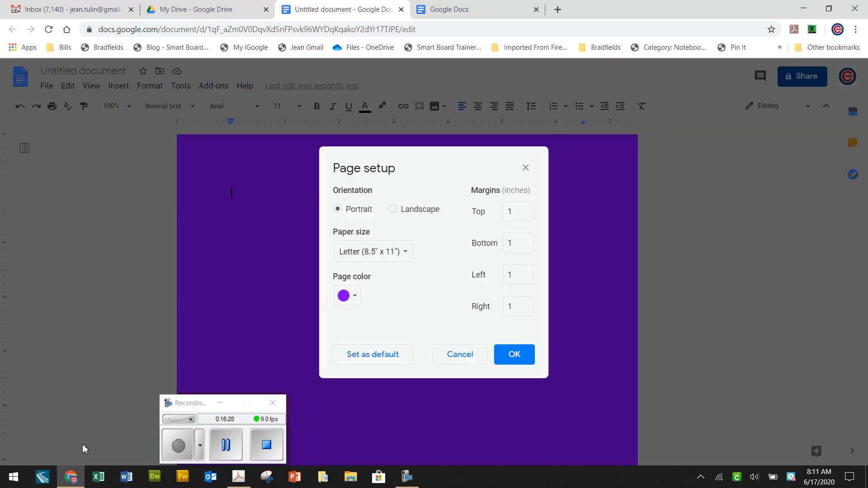
{"action": "left_click", "coordinate": [355, 299]}
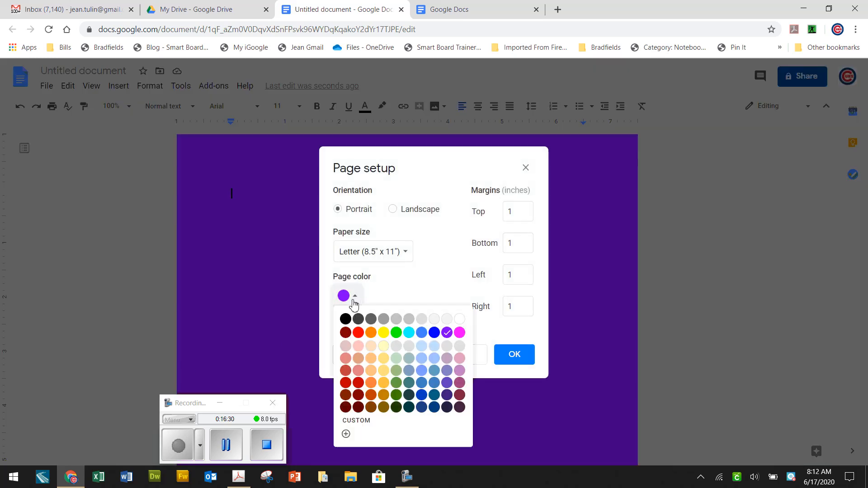
{"action": "left_click", "coordinate": [459, 319]}
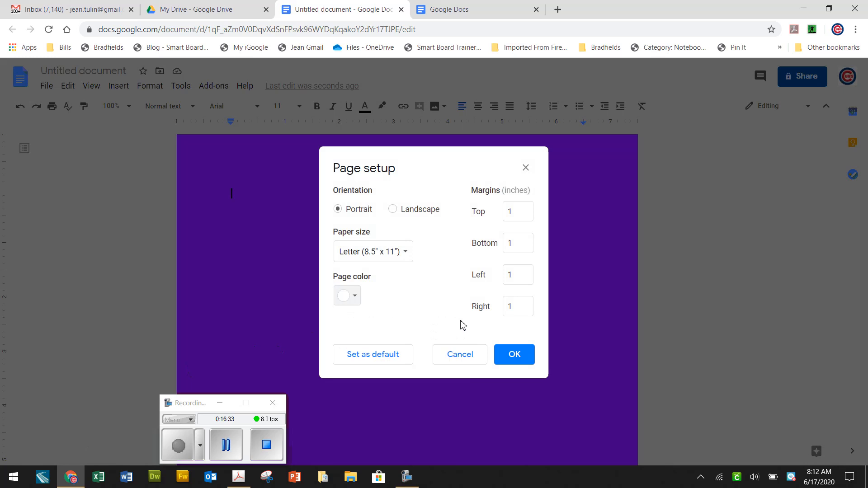
{"action": "left_click", "coordinate": [514, 354]}
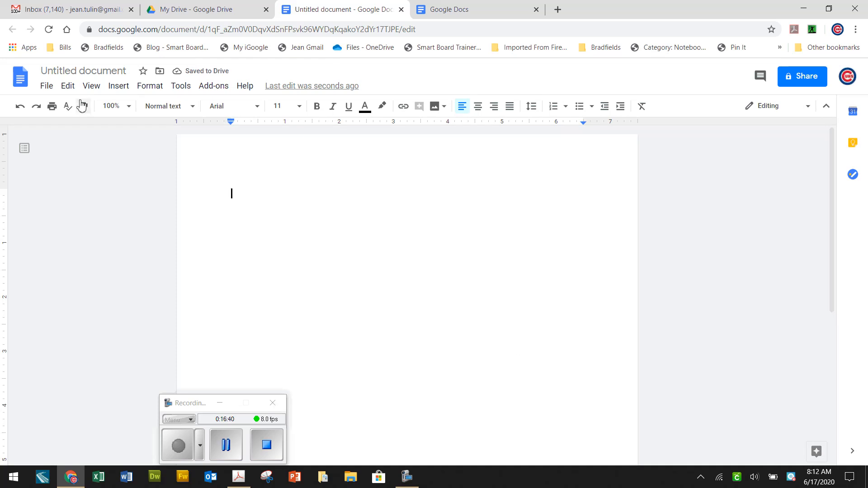
Open the Edit menu to see undo, redo, paste, select all and find and replace
{"action": "left_click", "coordinate": [71, 88]}
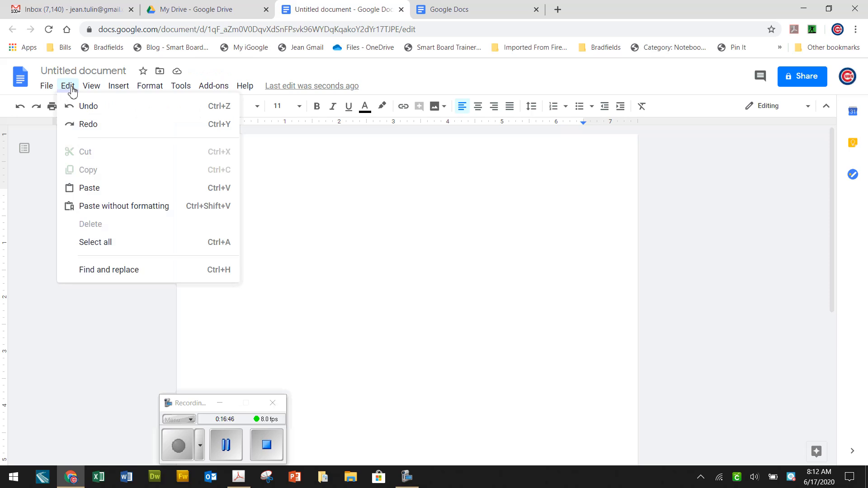
Open Edit > Find and replace, review the dialog, then close it
{"action": "left_click", "coordinate": [119, 274]}
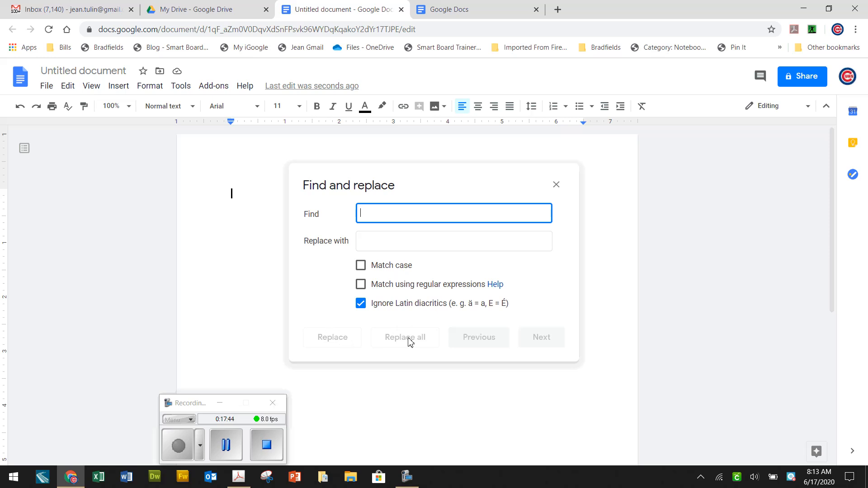
{"action": "left_click", "coordinate": [556, 188]}
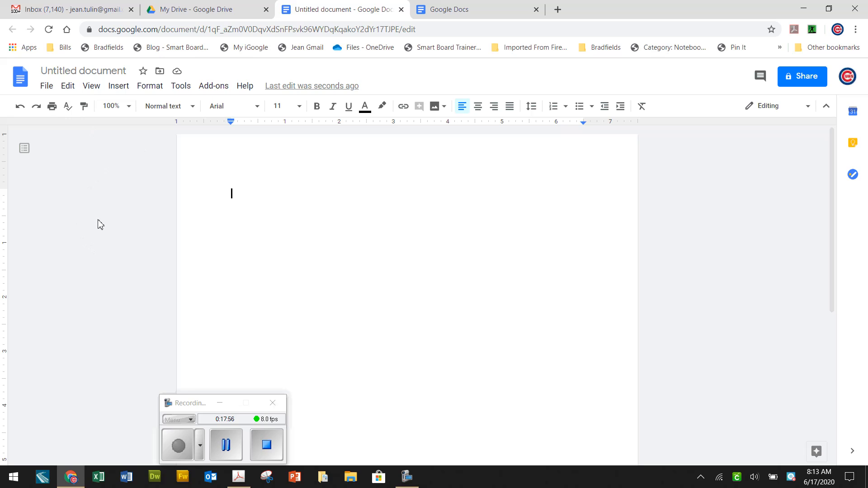
Open the View menu with Print layout, Show ruler and Show document outline checked
{"action": "left_click", "coordinate": [92, 91]}
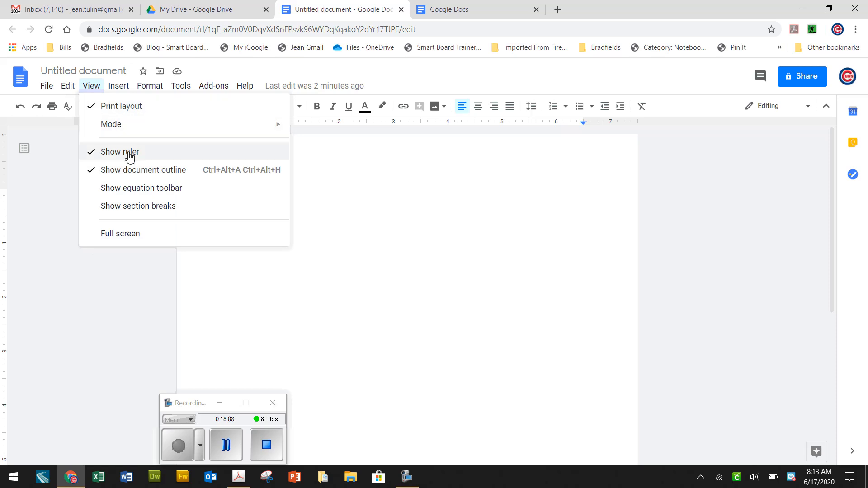
Dismiss the View menu, check the Zoom list at 100%, then open the Styles list
{"action": "left_click", "coordinate": [531, 192]}
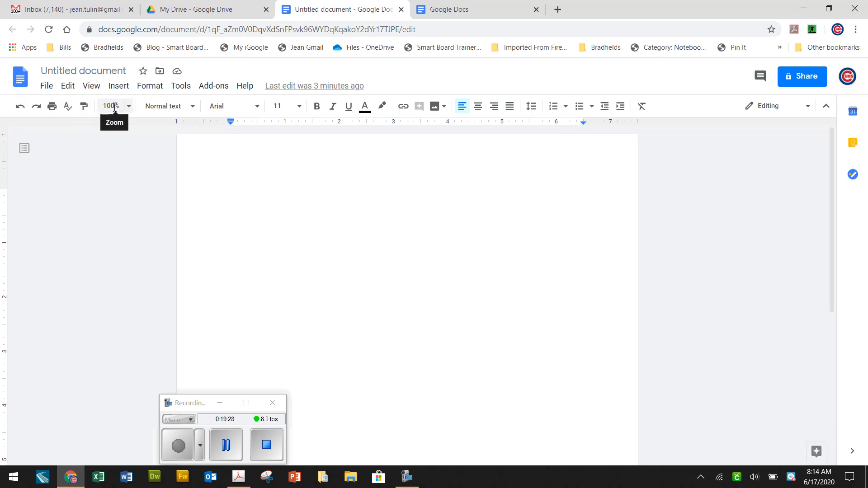
{"action": "left_click", "coordinate": [129, 107]}
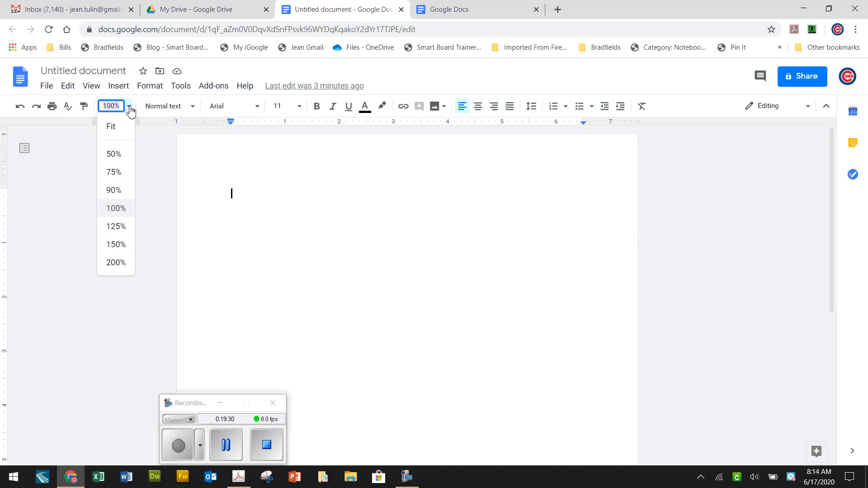
{"action": "left_click", "coordinate": [129, 107]}
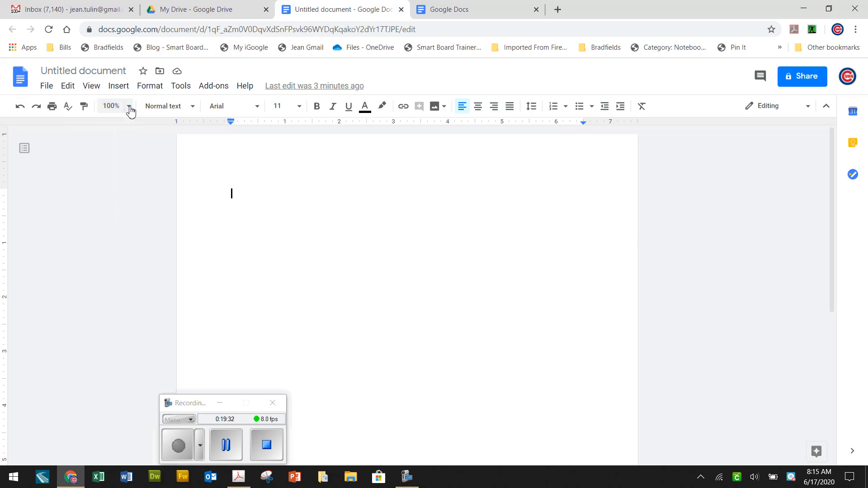
{"action": "left_click", "coordinate": [181, 109]}
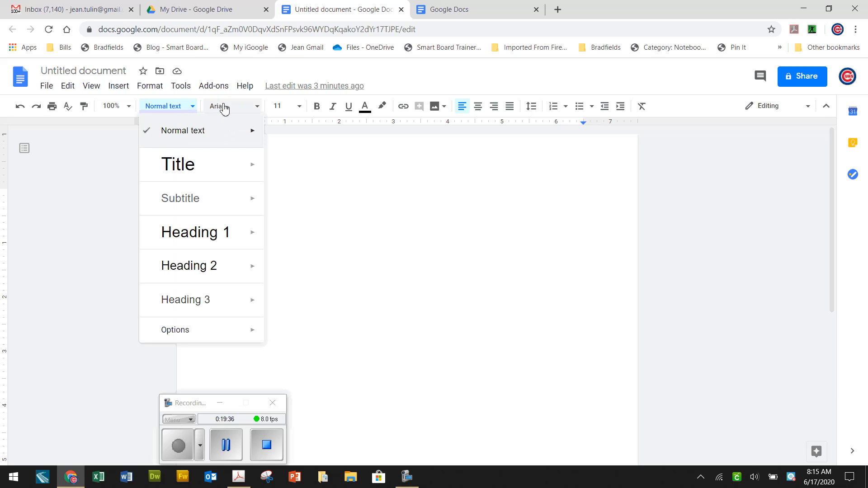
Open the Arial font dropdown listing fonts like Georgia, Lobster and Merriweather
{"action": "left_click", "coordinate": [241, 109]}
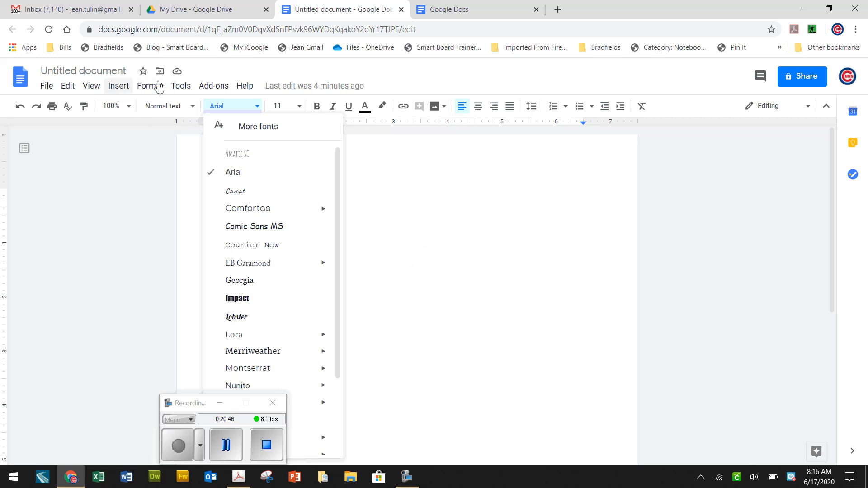
Open the Insert image dropdown: upload, web search, Drive, Photos, URL and camera
{"action": "left_click", "coordinate": [445, 110]}
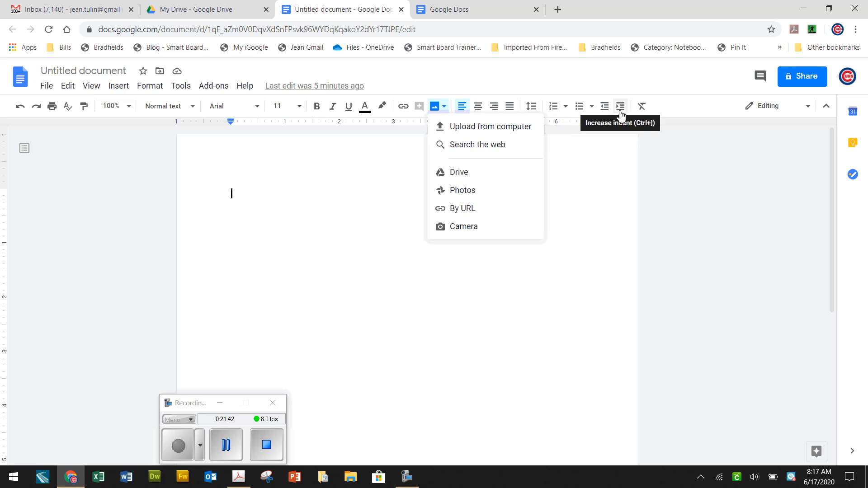
Close the image menu and switch back to the PDF handout in Acrobat
{"action": "left_click", "coordinate": [185, 131]}
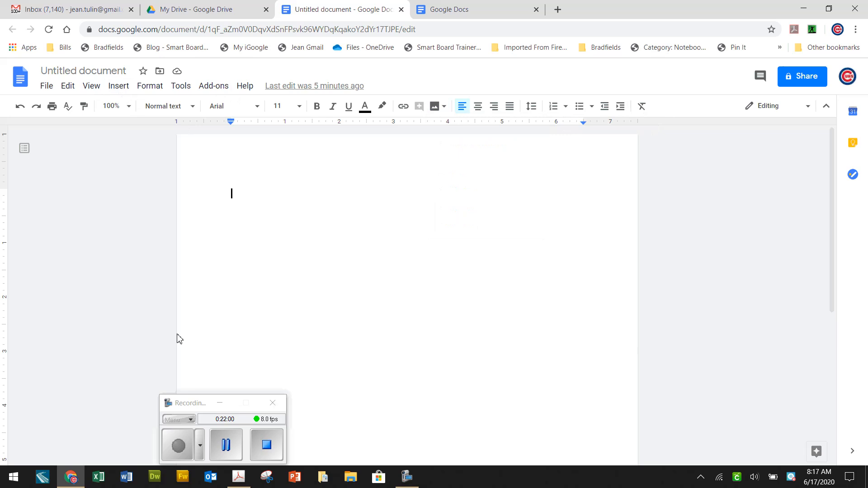
{"action": "left_click", "coordinate": [244, 481]}
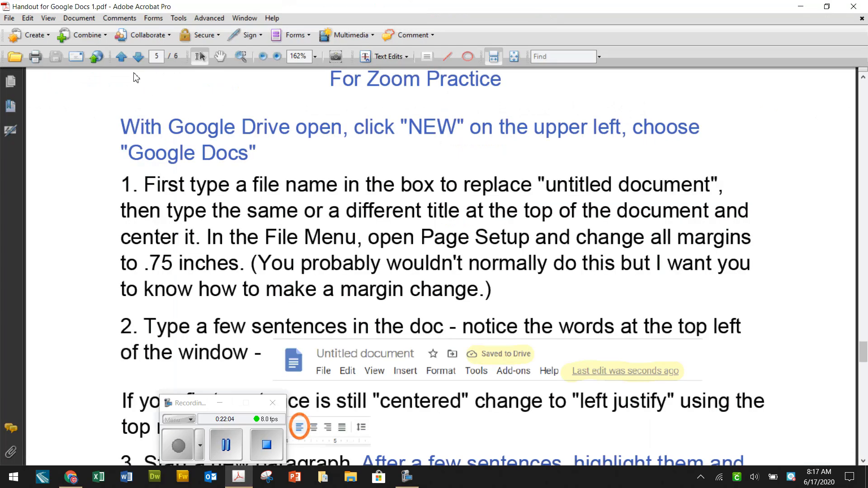
Go back a page in the Acrobat handout to view the Insert and Format menu pictures, then return to Google Docs
{"action": "left_click", "coordinate": [122, 57]}
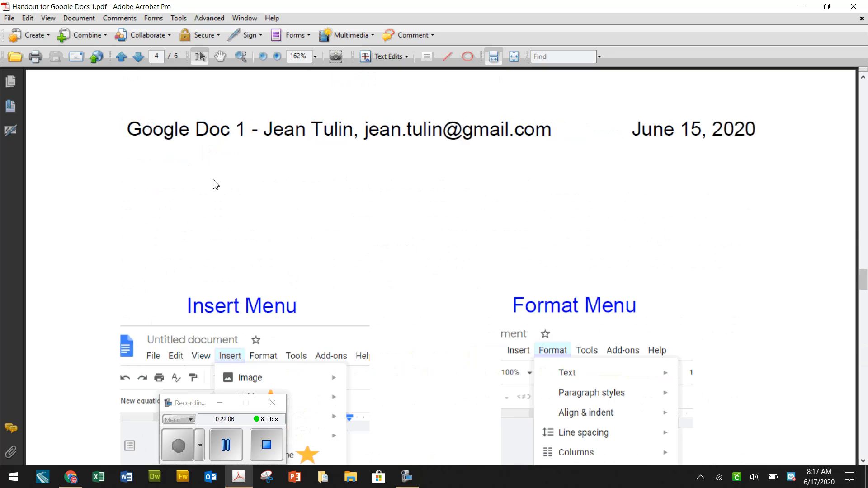
{"action": "scroll", "coordinate": [213, 184], "scroll_direction": "down", "scroll_amount": 5}
{"action": "scroll", "coordinate": [216, 186], "scroll_direction": "down", "scroll_amount": 3}
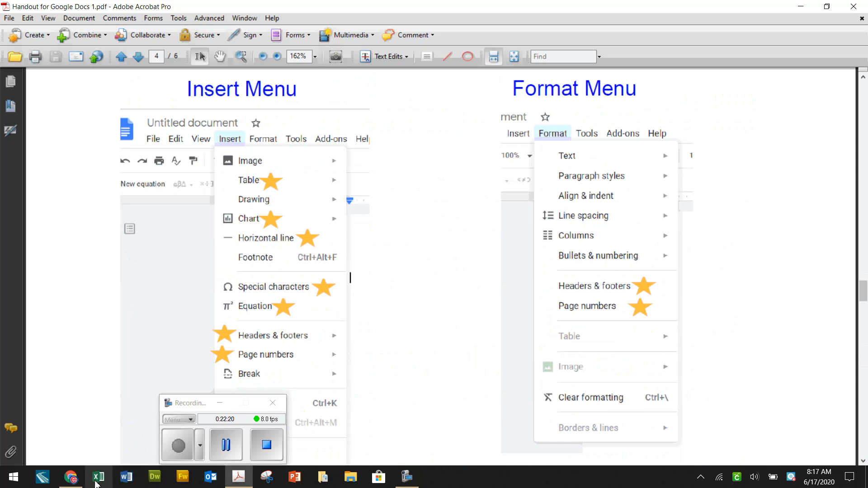
{"action": "left_click", "coordinate": [72, 479]}
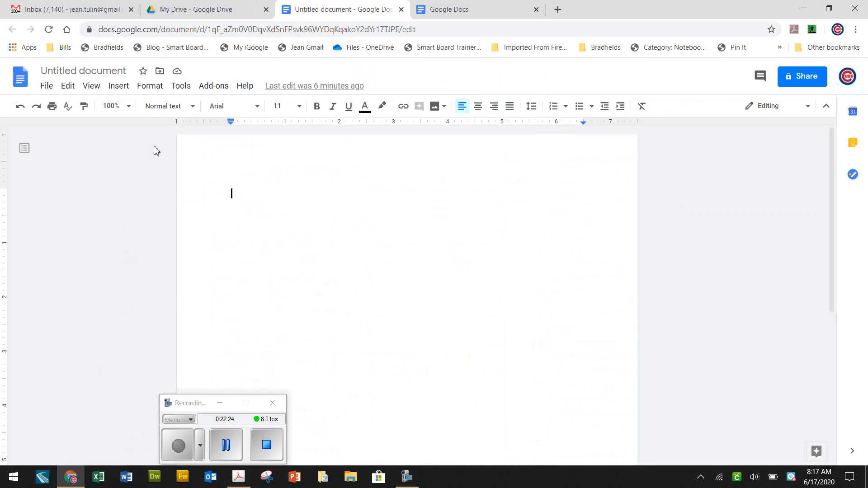
Show the Insert menu with its Table size grid expanded
{"action": "left_click", "coordinate": [118, 87]}
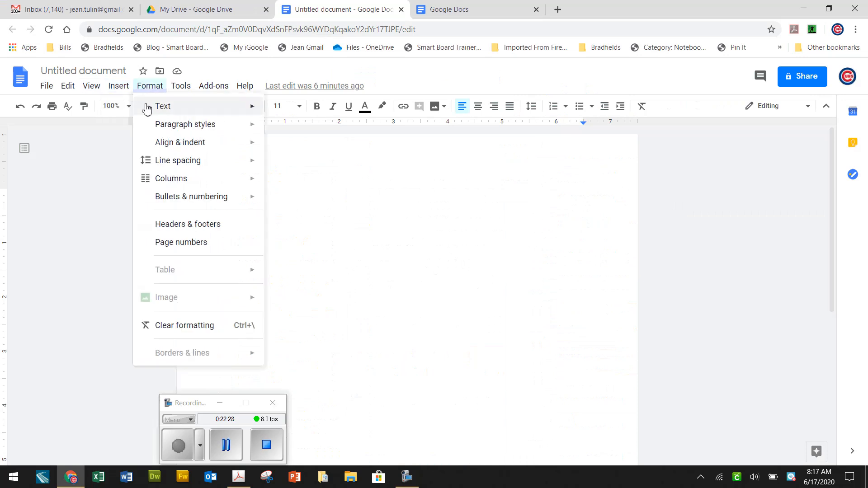
{"action": "mouse_move", "coordinate": [130, 129]}
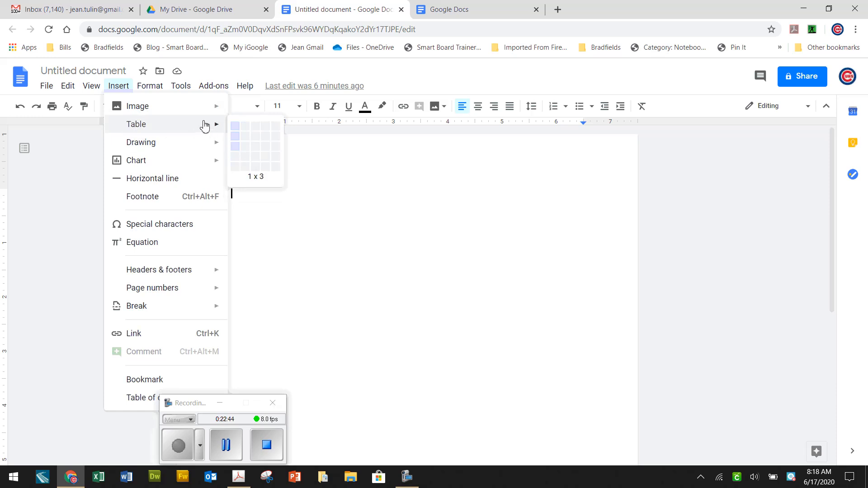
{"action": "mouse_move", "coordinate": [162, 144]}
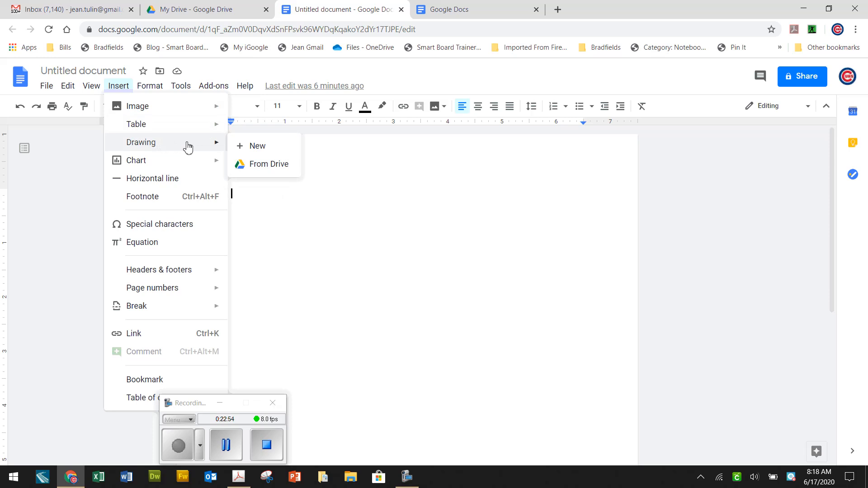
{"action": "mouse_move", "coordinate": [188, 169]}
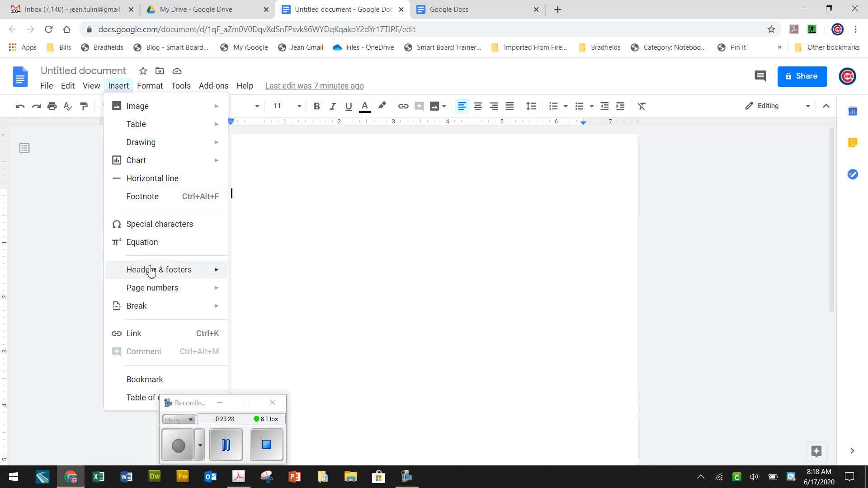
{"action": "mouse_move", "coordinate": [153, 273]}
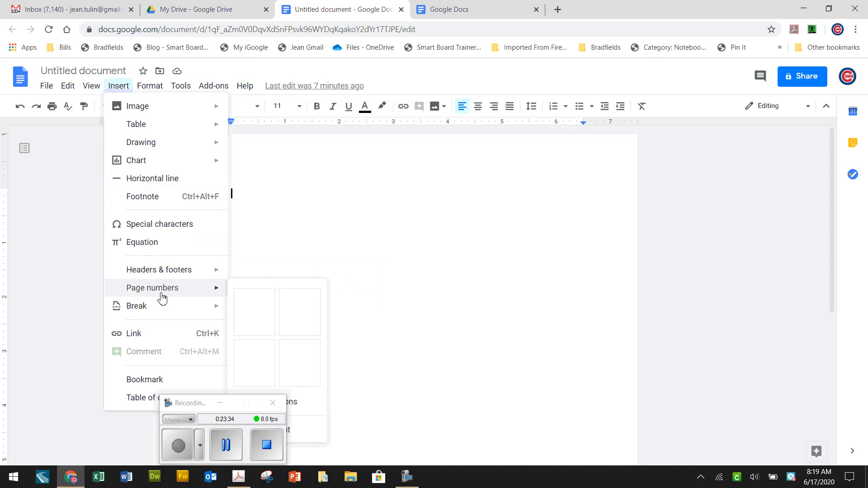
{"action": "mouse_move", "coordinate": [163, 296]}
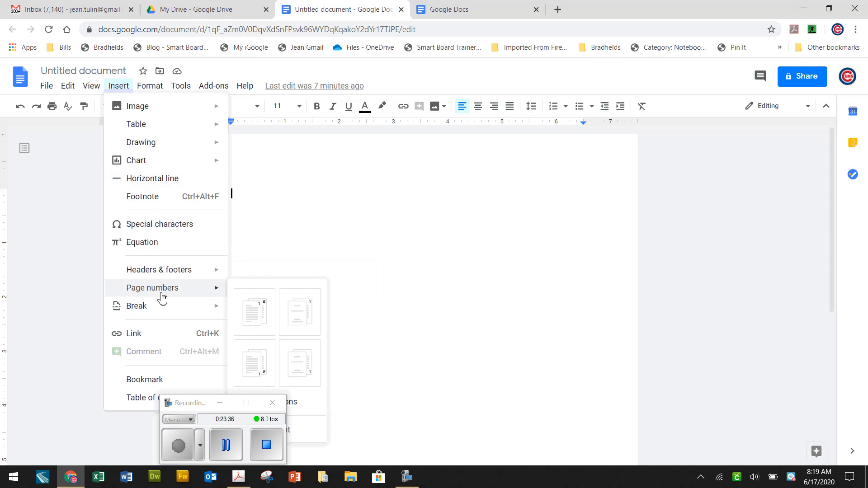
{"action": "left_click_drag", "start_coordinate": [192, 407], "coordinate": [42, 402]}
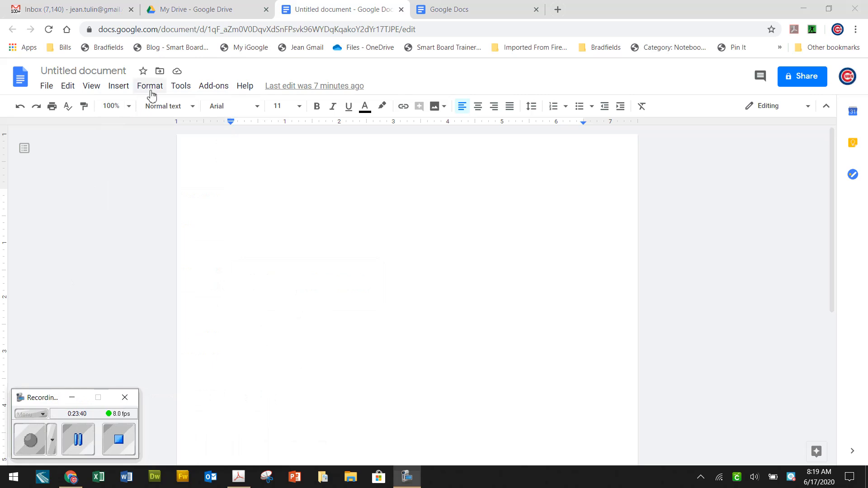
{"action": "left_click", "coordinate": [120, 87]}
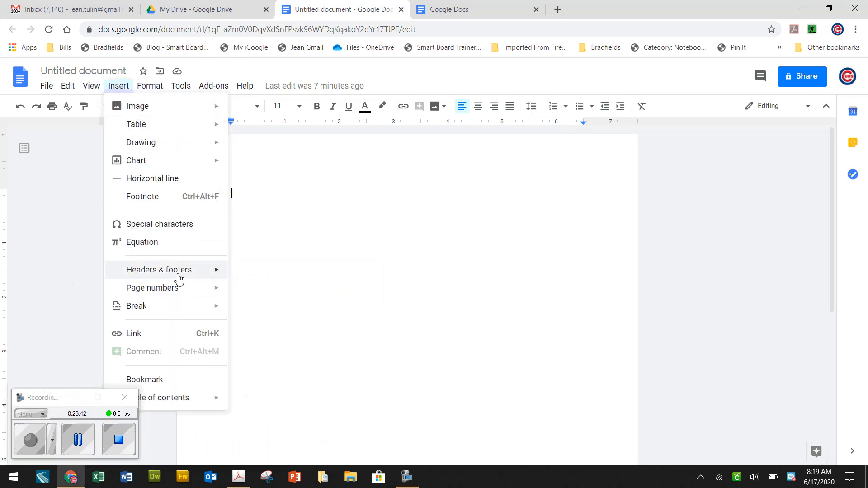
{"action": "mouse_move", "coordinate": [180, 294]}
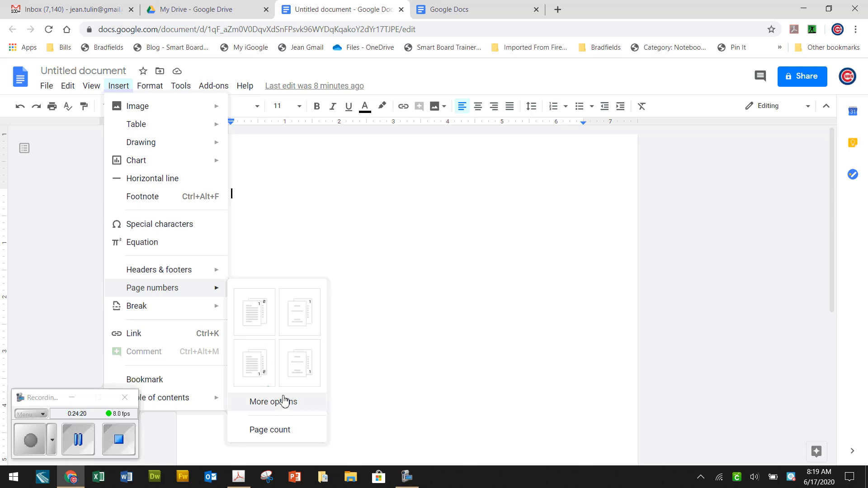
{"action": "left_click", "coordinate": [167, 225]}
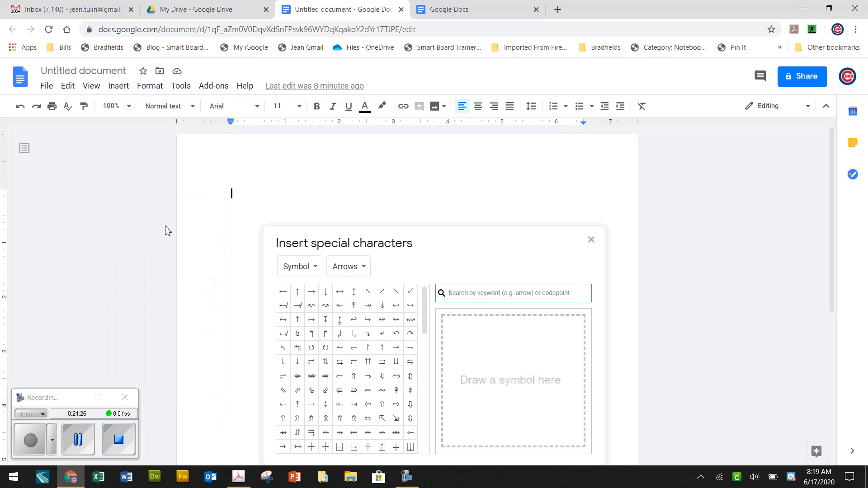
{"action": "left_click", "coordinate": [591, 241]}
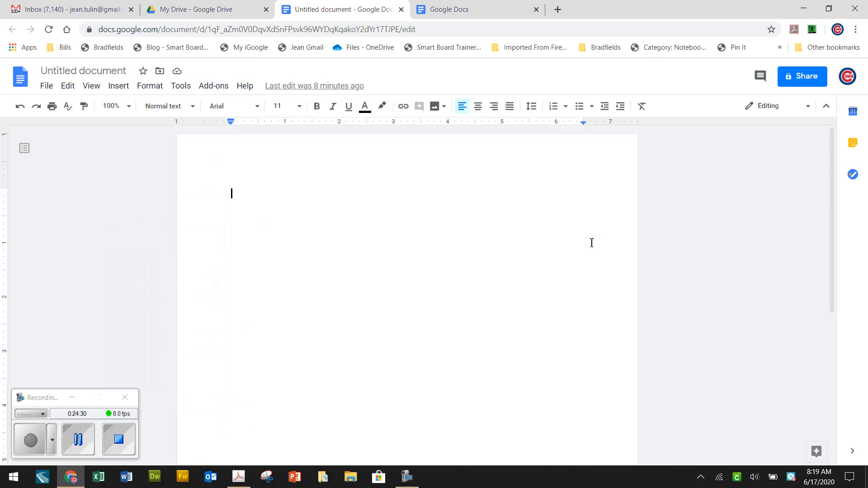
Browse the Format menu's Text, Align & indent and Line spacing submenus
{"action": "left_click", "coordinate": [149, 86]}
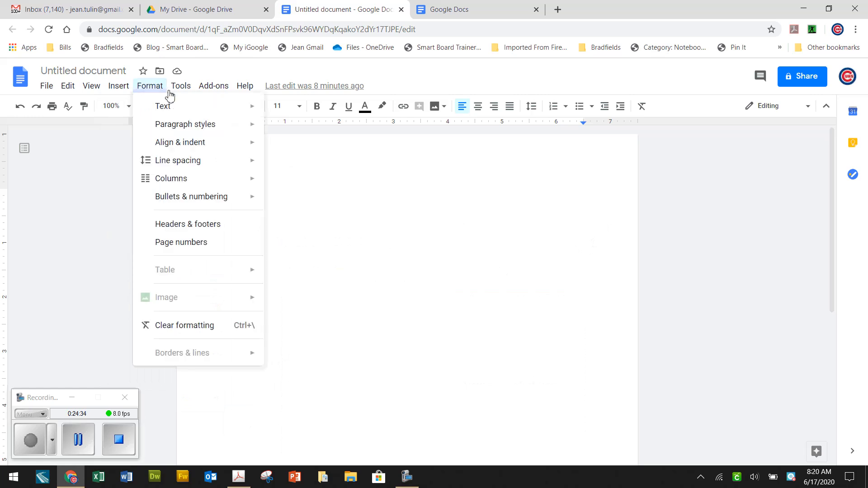
{"action": "mouse_move", "coordinate": [159, 108]}
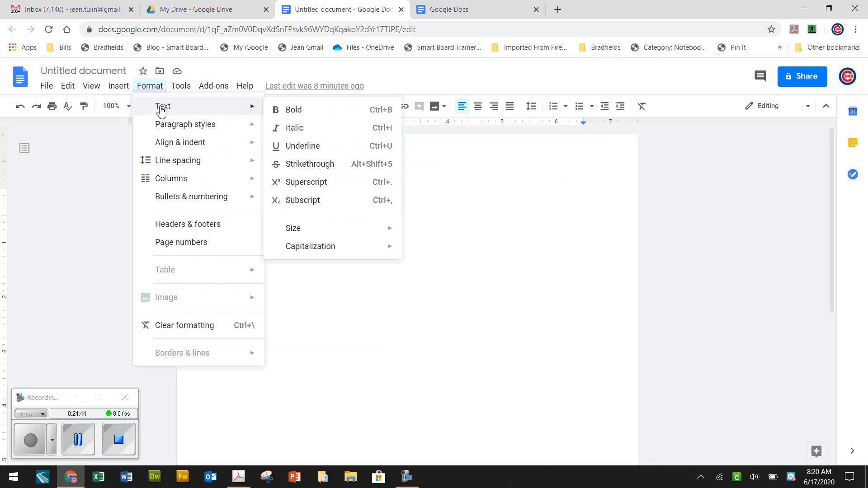
{"action": "mouse_move", "coordinate": [172, 146]}
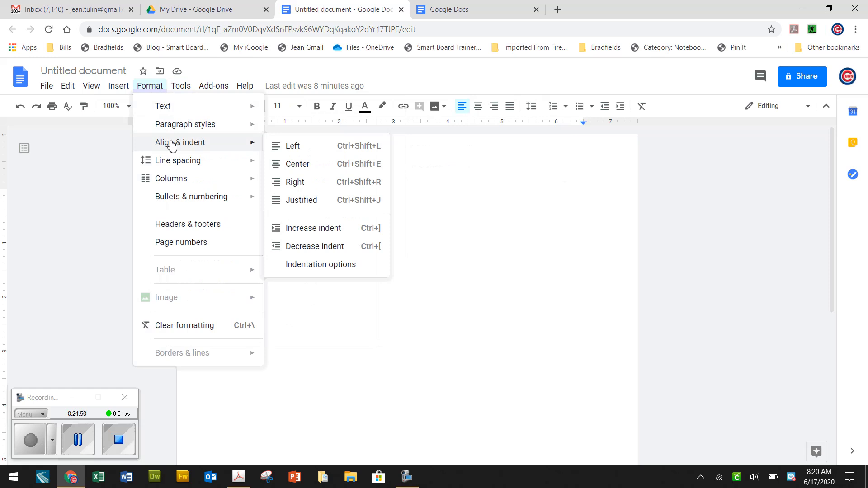
{"action": "mouse_move", "coordinate": [172, 168]}
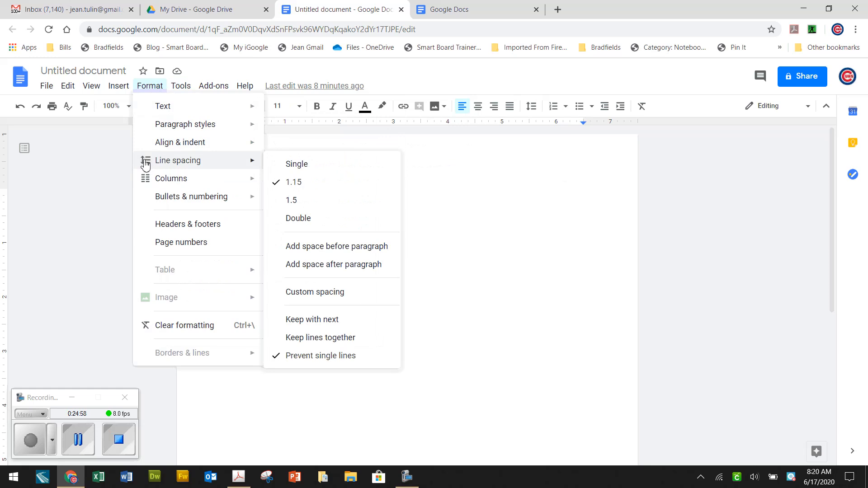
Dismiss the menu, reopen Format and slide across to the Tools menu
{"action": "left_click", "coordinate": [499, 221]}
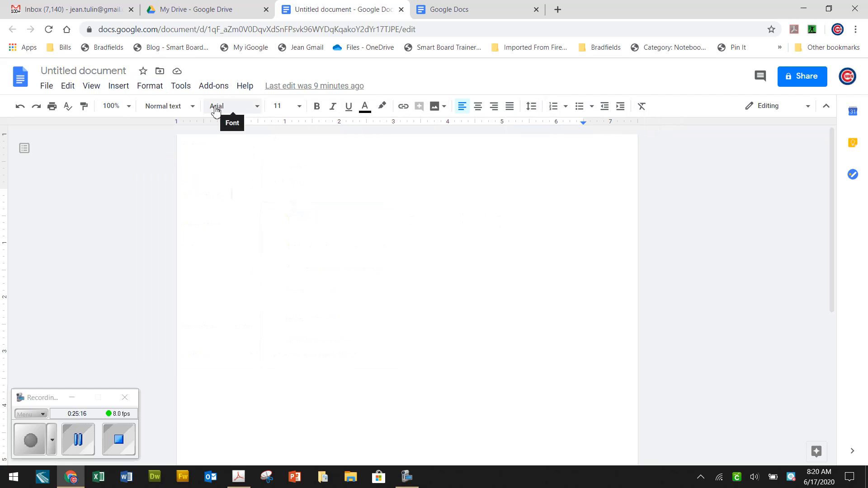
{"action": "left_click", "coordinate": [150, 89]}
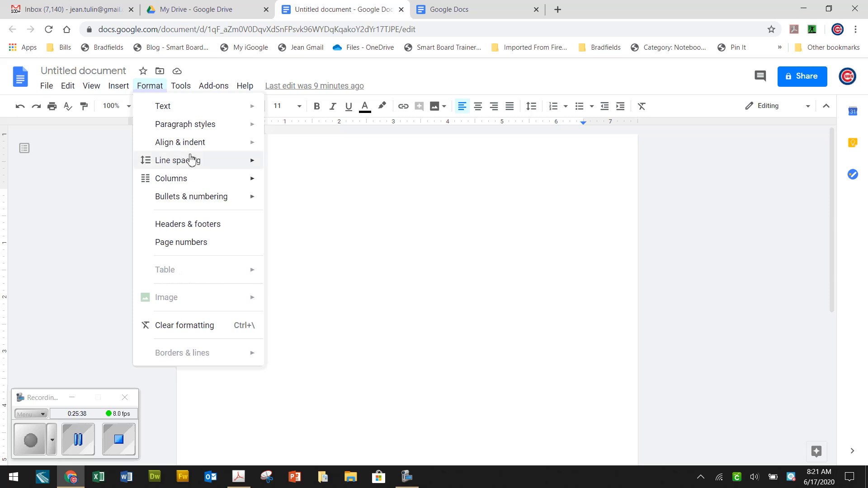
{"action": "mouse_move", "coordinate": [182, 94]}
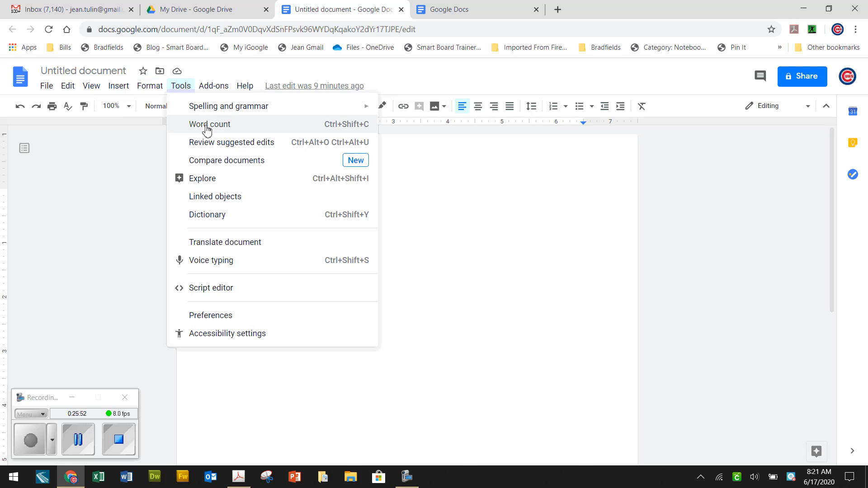
Open the Dictionary side panel from Tools, then move through the menu bar to Add-ons
{"action": "left_click", "coordinate": [222, 216]}
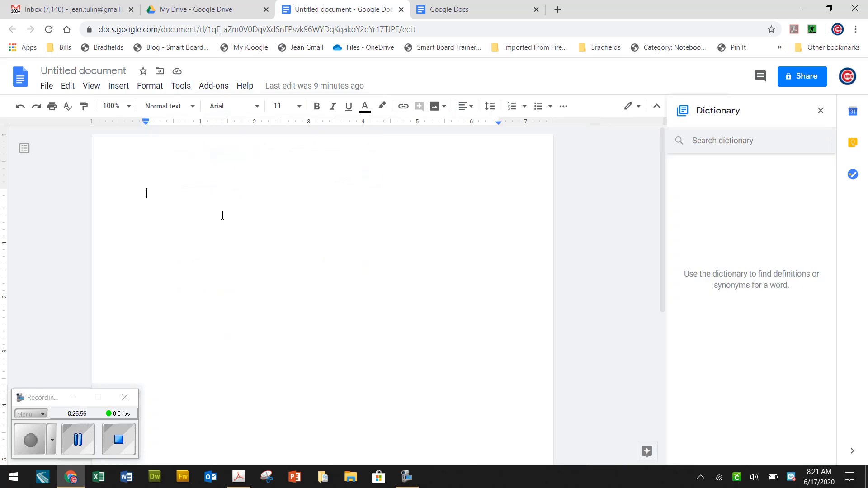
{"action": "left_click", "coordinate": [154, 89]}
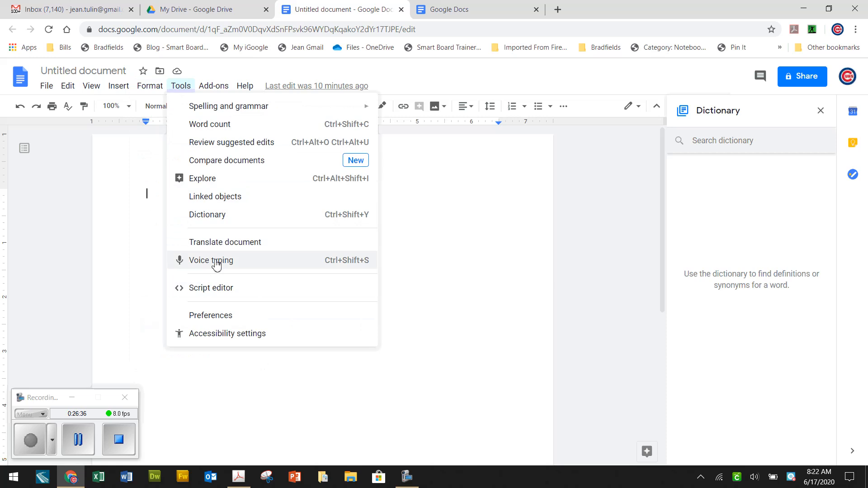
{"action": "mouse_move", "coordinate": [217, 87]}
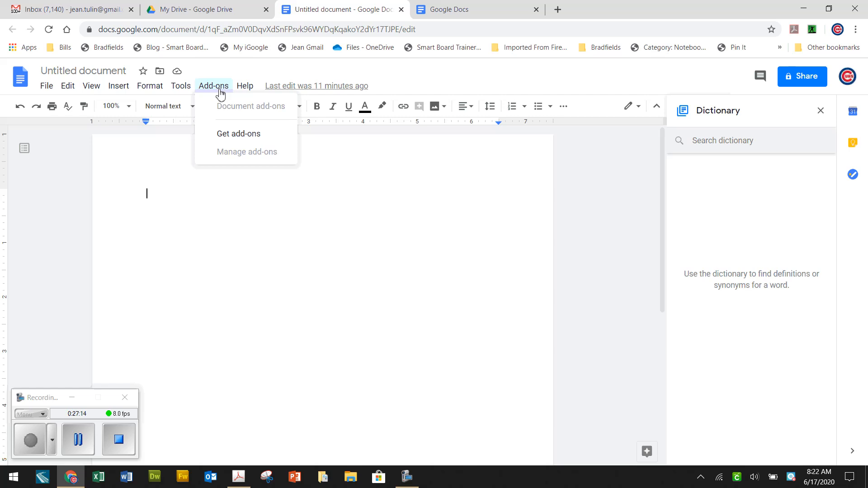
Close and reopen the Add-ons menu, then dismiss it by clicking in the document body
{"action": "left_click", "coordinate": [219, 91]}
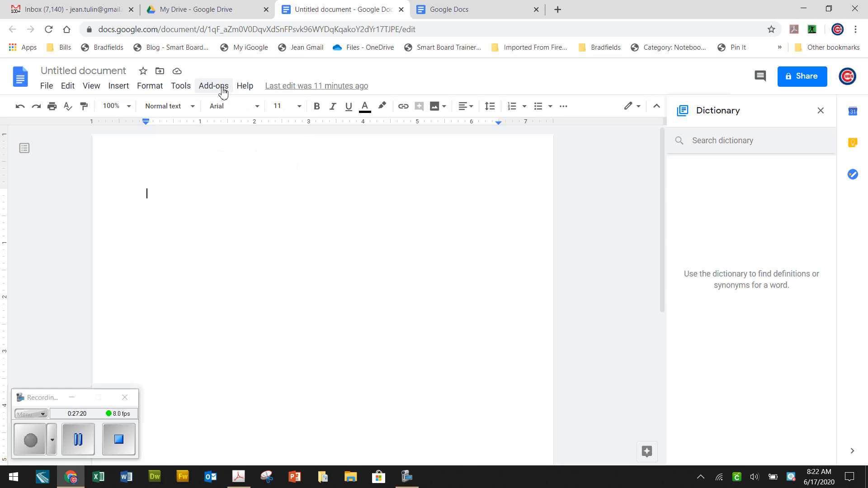
{"action": "left_click", "coordinate": [223, 92]}
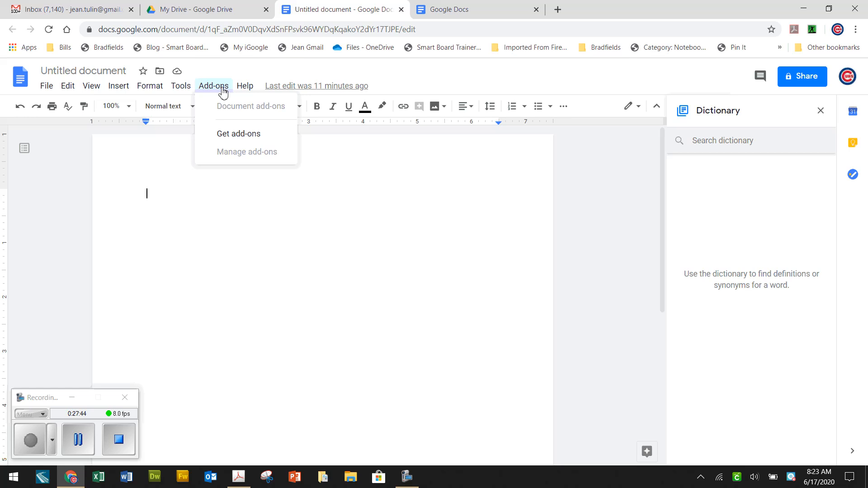
{"action": "left_click", "coordinate": [195, 208]}
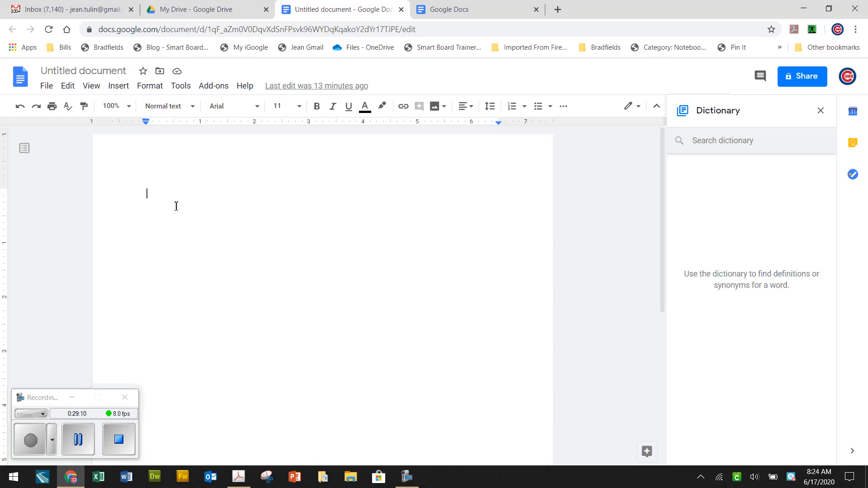
Replace the 'Untitled document' title with 'Test 2'
{"action": "left_click", "coordinate": [131, 68]}
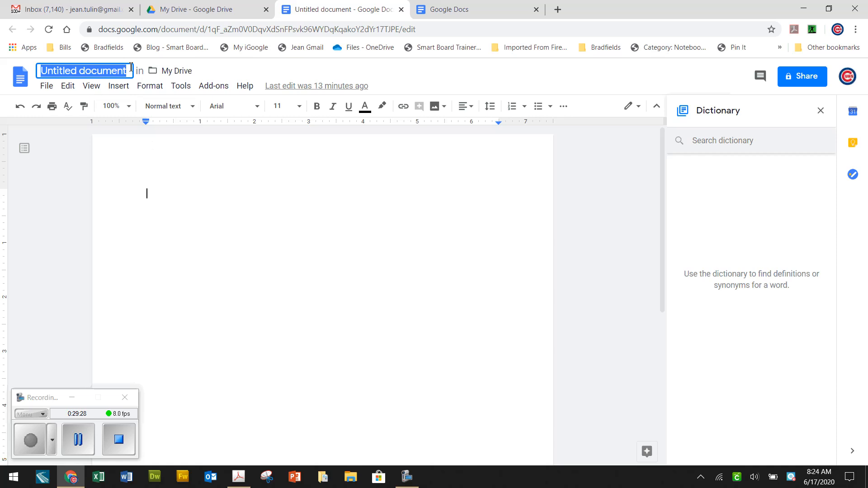
{"action": "type", "text": "Test"}
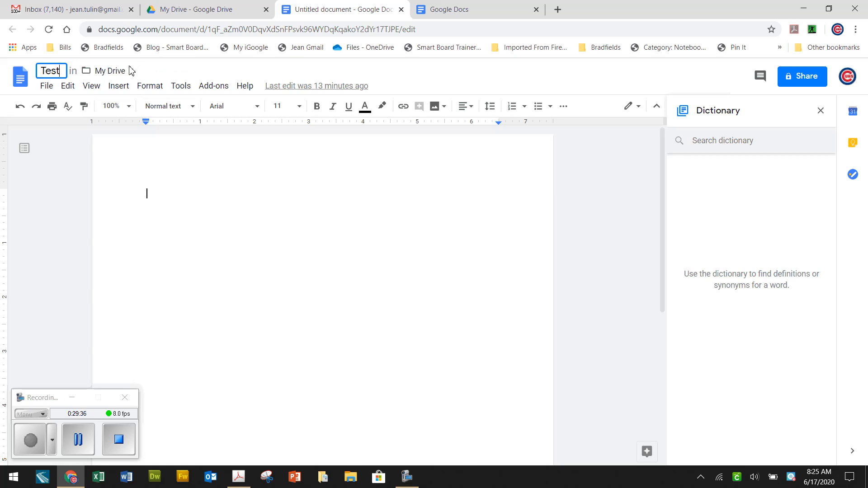
{"action": "type", "text": "2"}
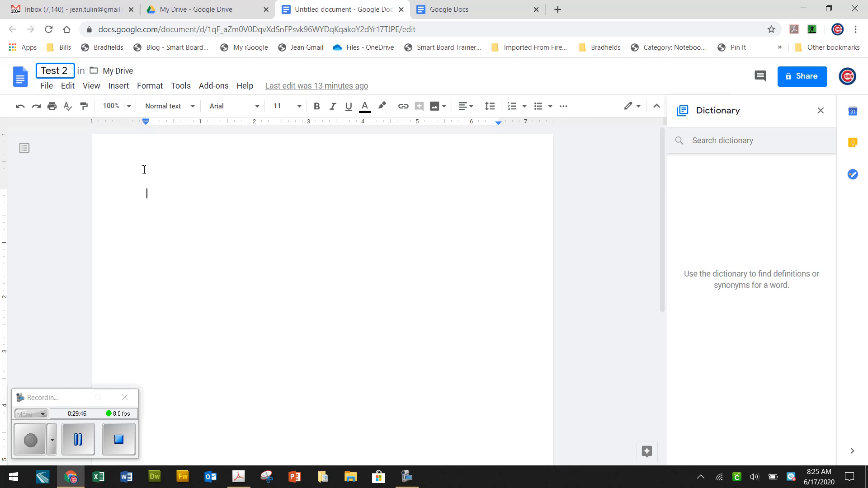
{"action": "left_click", "coordinate": [152, 193]}
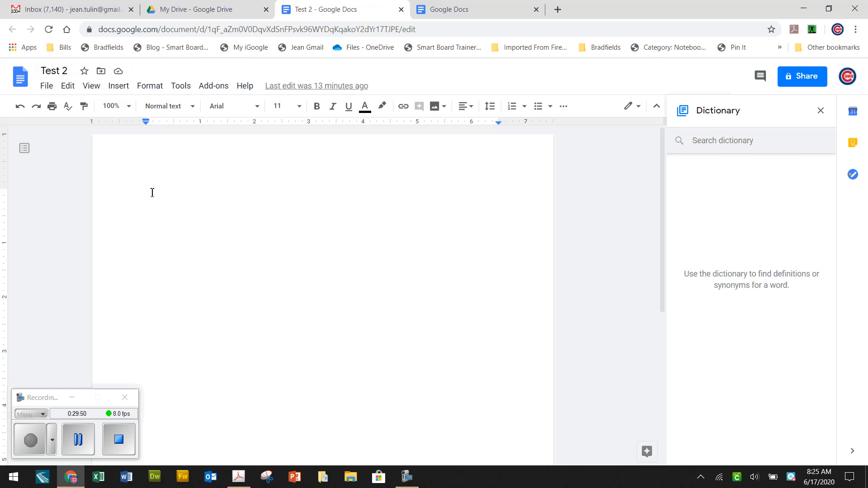
Type 'Test 2' on the page and give it the Title paragraph style
{"action": "type", "text": "T"}
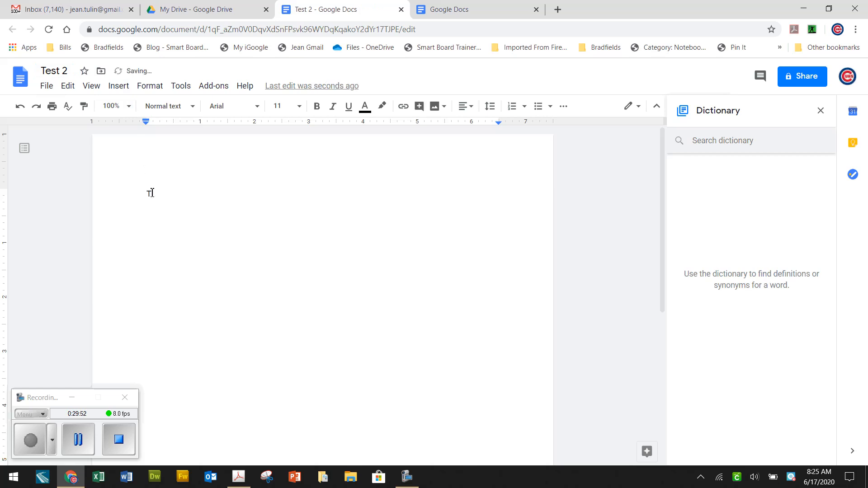
{"action": "type", "text": "est 2"}
{"action": "left_click_drag", "start_coordinate": [173, 195], "coordinate": [143, 193]}
{"action": "left_click", "coordinate": [299, 107]}
{"action": "left_click", "coordinate": [193, 108]}
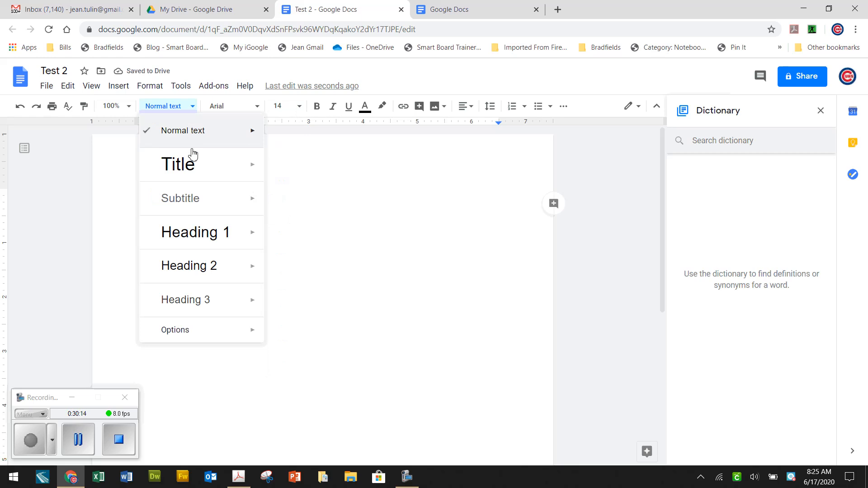
{"action": "left_click", "coordinate": [193, 167]}
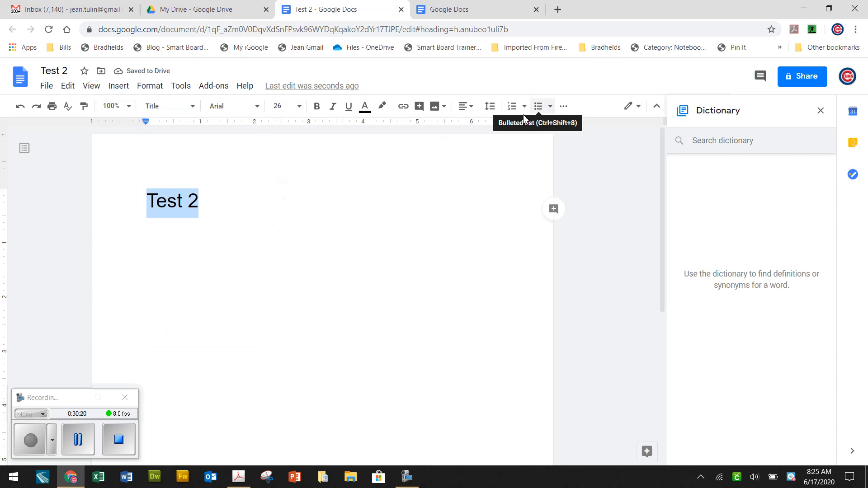
Centre-align the Test 2 title
{"action": "left_click", "coordinate": [469, 110]}
{"action": "left_click", "coordinate": [469, 109]}
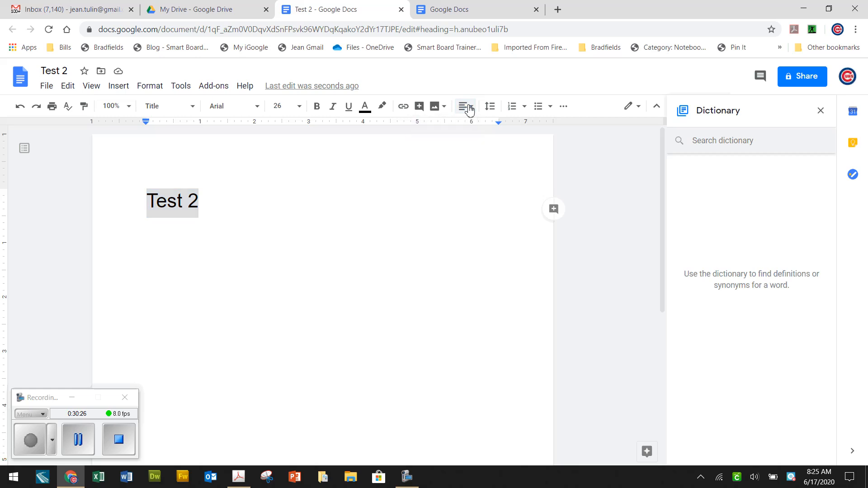
{"action": "left_click", "coordinate": [469, 110]}
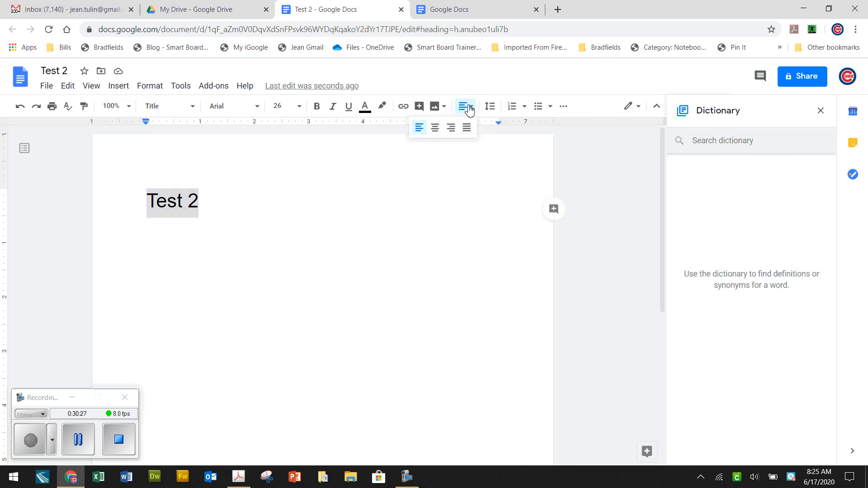
{"action": "left_click", "coordinate": [436, 131]}
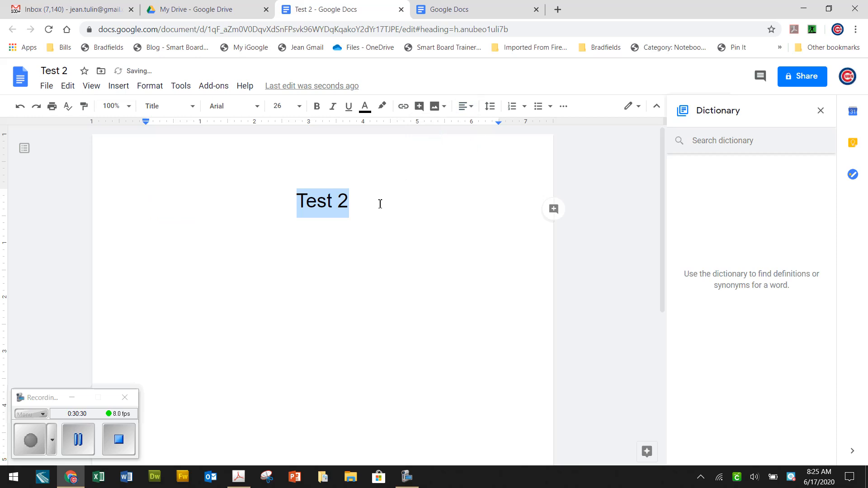
Start a new line below the title, leaving its alignment unchanged
{"action": "left_click", "coordinate": [364, 203]}
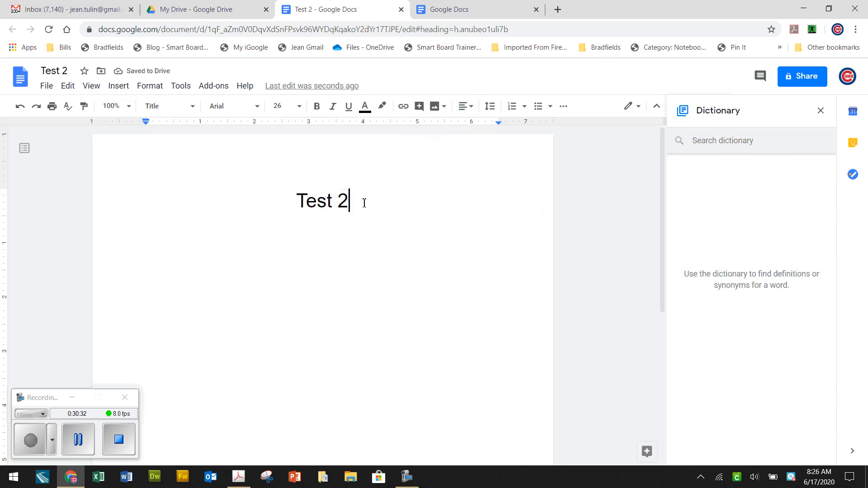
{"action": "key", "text": "Return"}
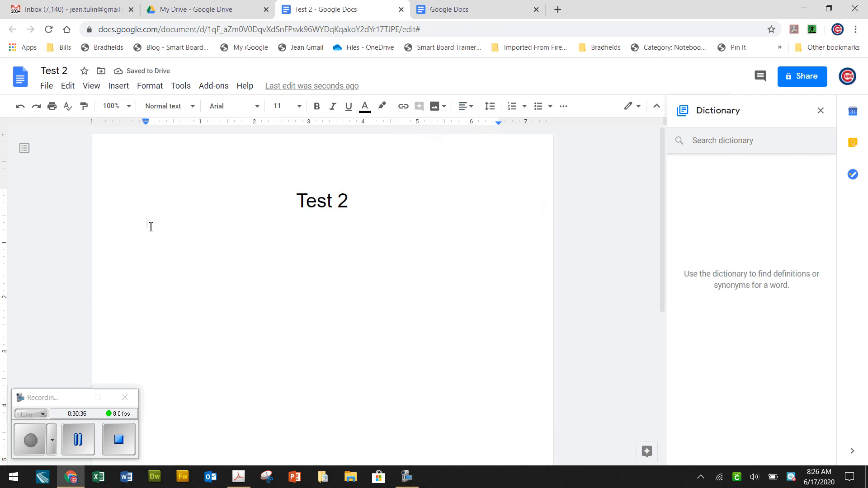
{"action": "left_click", "coordinate": [466, 106]}
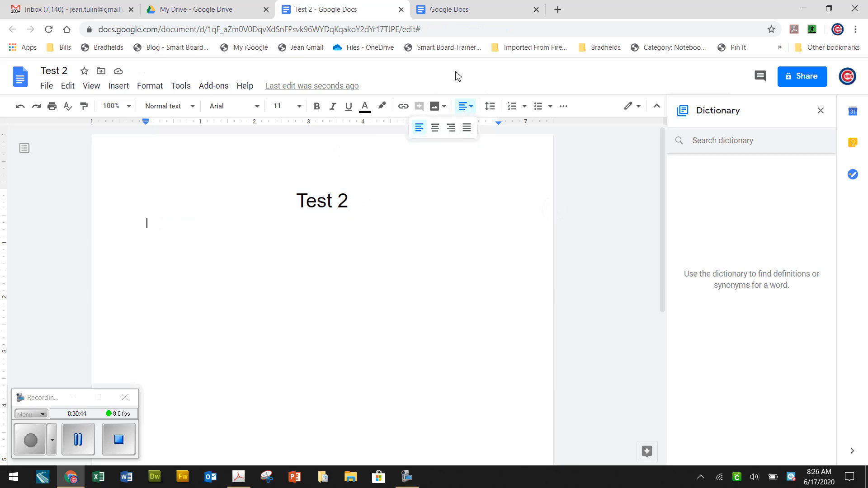
{"action": "left_click", "coordinate": [166, 246]}
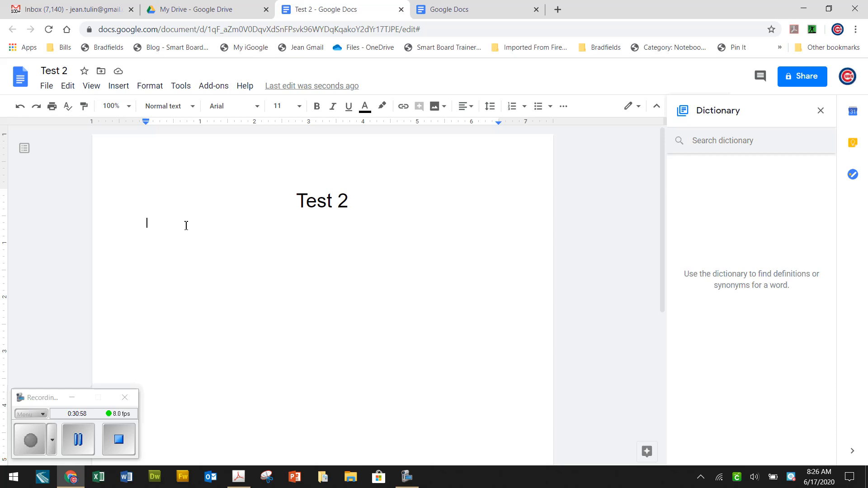
{"action": "left_click", "coordinate": [48, 87]}
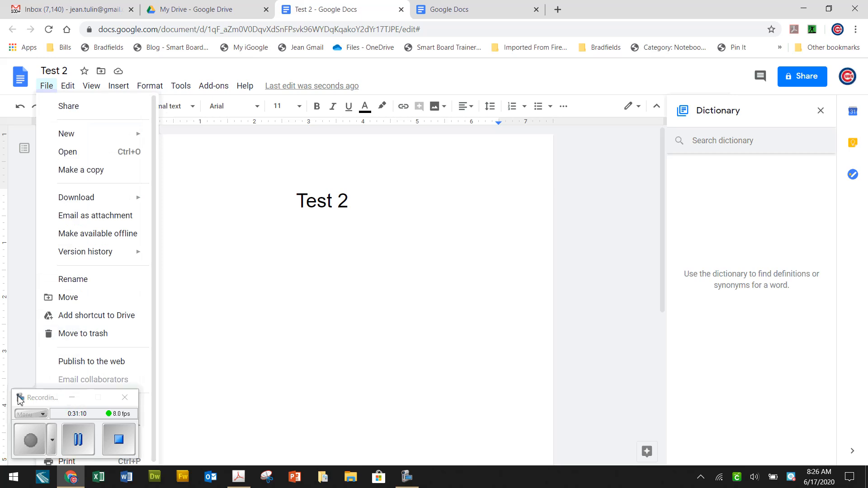
Open Page setup from the File menu, showing Portrait, Letter and 1-inch margins
{"action": "left_click_drag", "start_coordinate": [36, 401], "coordinate": [152, 405]}
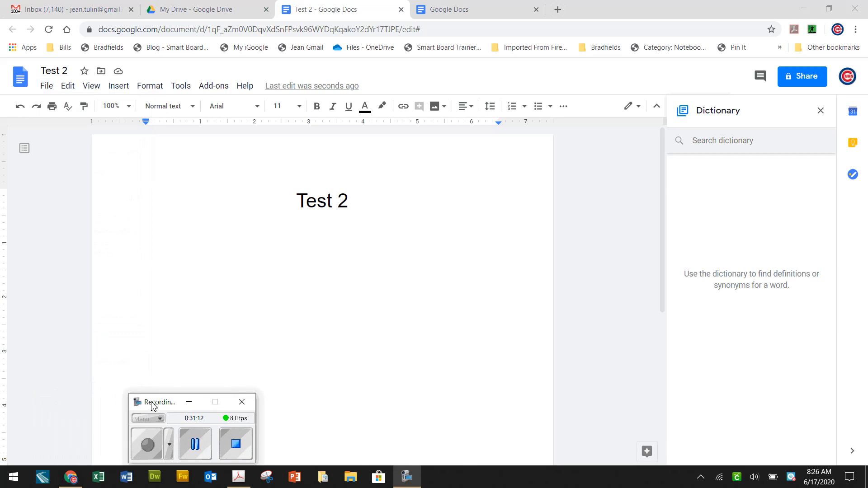
{"action": "left_click", "coordinate": [47, 86]}
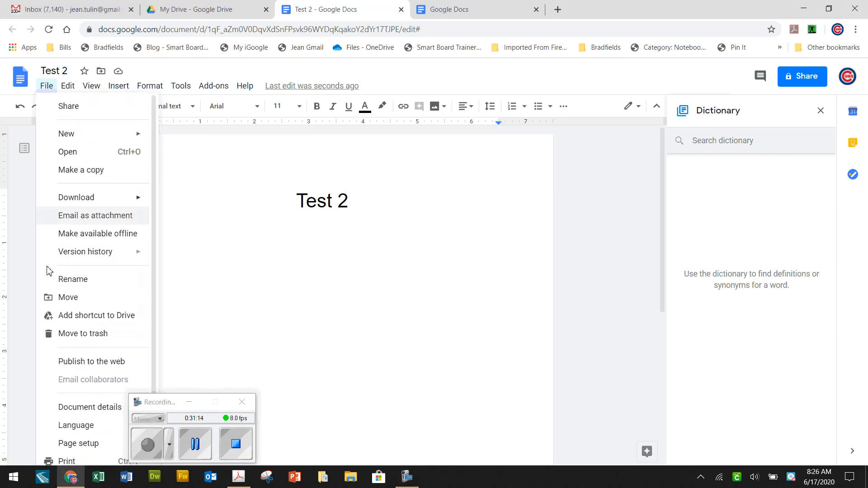
{"action": "left_click", "coordinate": [78, 444]}
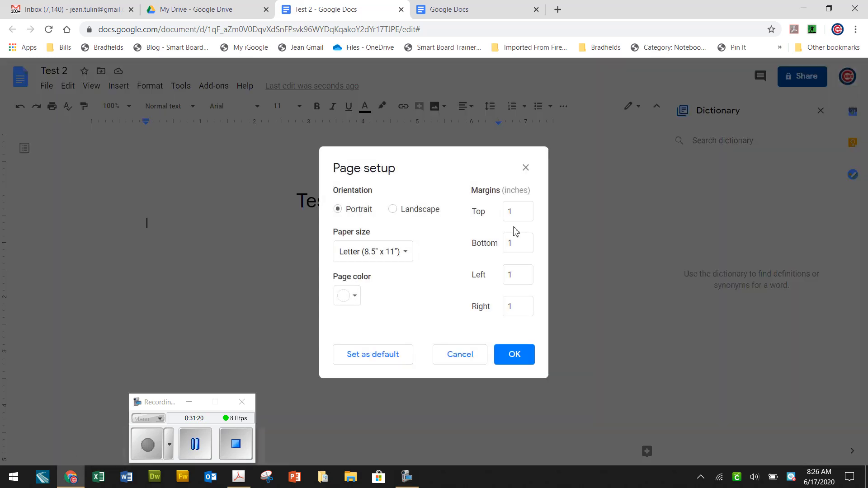
Change the top and bottom page margins to 0.75 inches
{"action": "left_click", "coordinate": [518, 214]}
{"action": "key", "text": "BackSpace"}
{"action": "type", "text": ".75"}
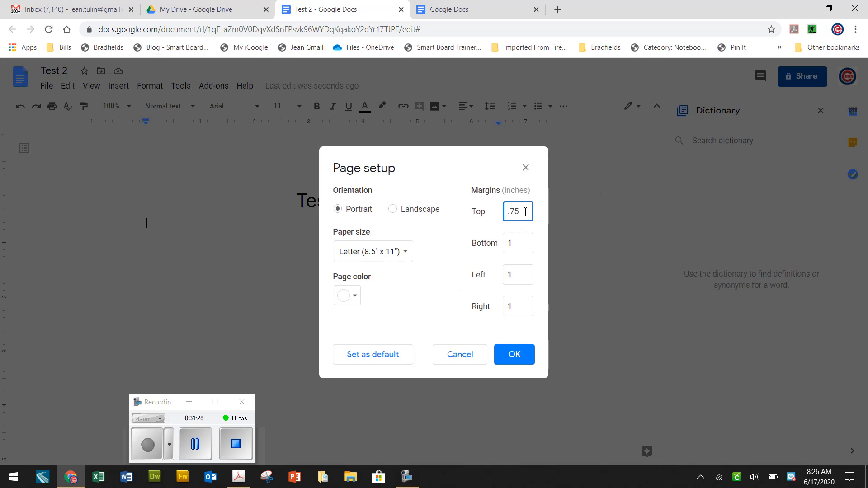
{"action": "left_click_drag", "start_coordinate": [523, 212], "coordinate": [503, 217]}
{"action": "left_click", "coordinate": [520, 247]}
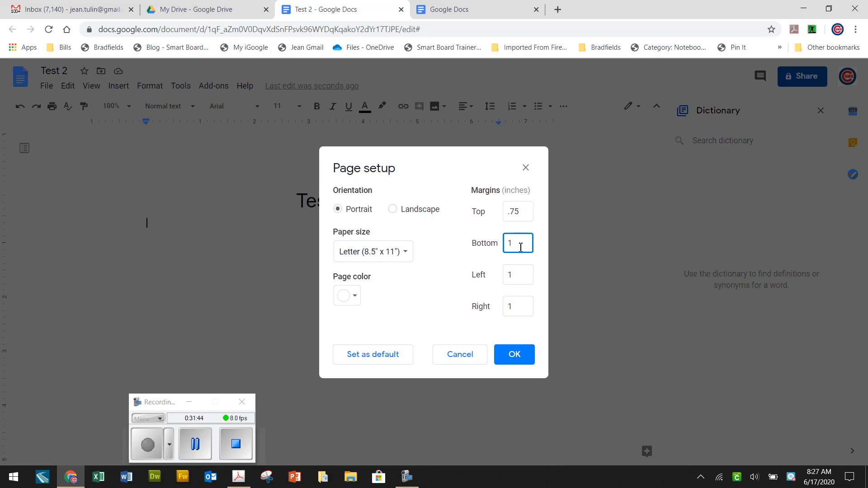
{"action": "key", "text": "BackSpace"}
{"action": "type", "text": ".75"}
Set the left and right margins to 0.75 inches and apply the page setup
{"action": "left_click", "coordinate": [518, 275]}
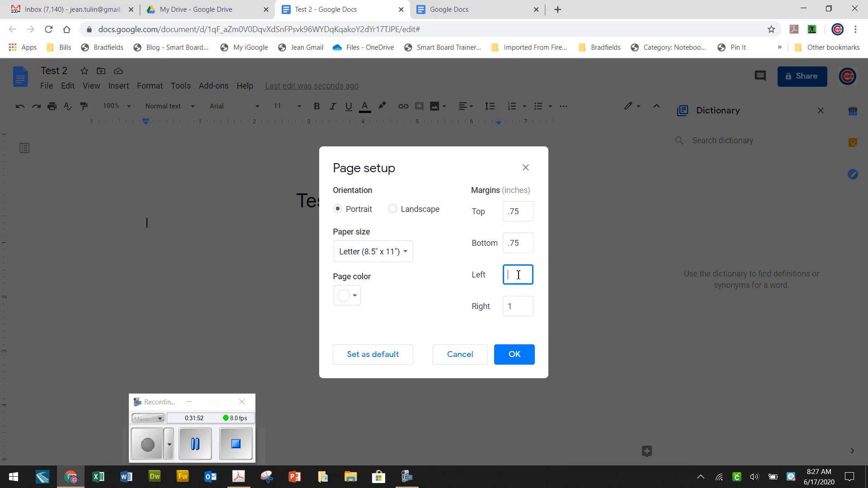
{"action": "type", "text": ".75"}
{"action": "left_click", "coordinate": [516, 307]}
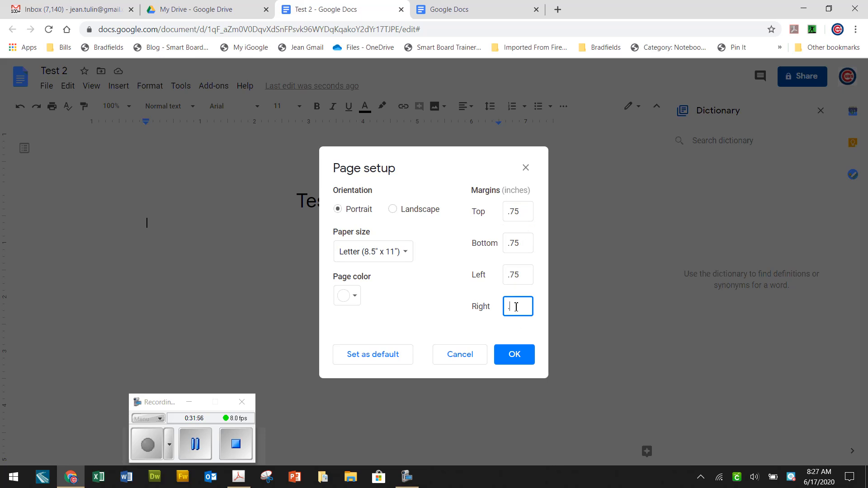
{"action": "type", "text": ".75"}
{"action": "double_click", "coordinate": [513, 308]}
{"action": "right_click", "coordinate": [516, 309]}
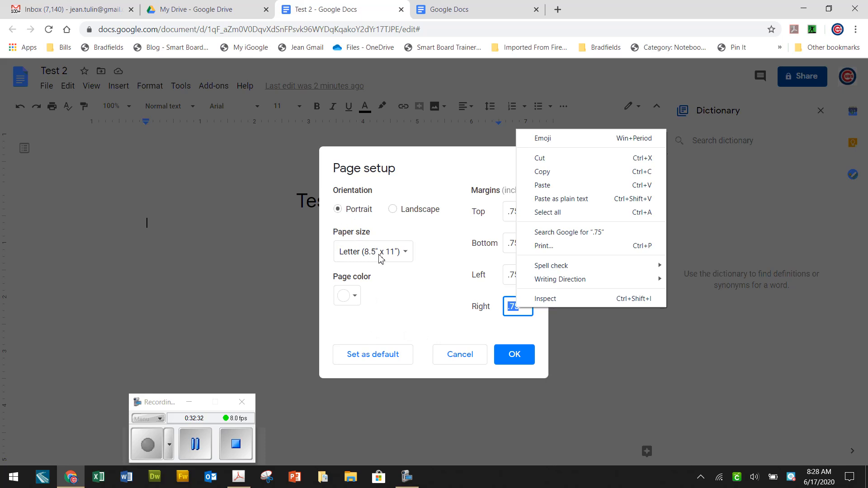
{"action": "left_click", "coordinate": [516, 355]}
{"action": "left_click", "coordinate": [516, 356]}
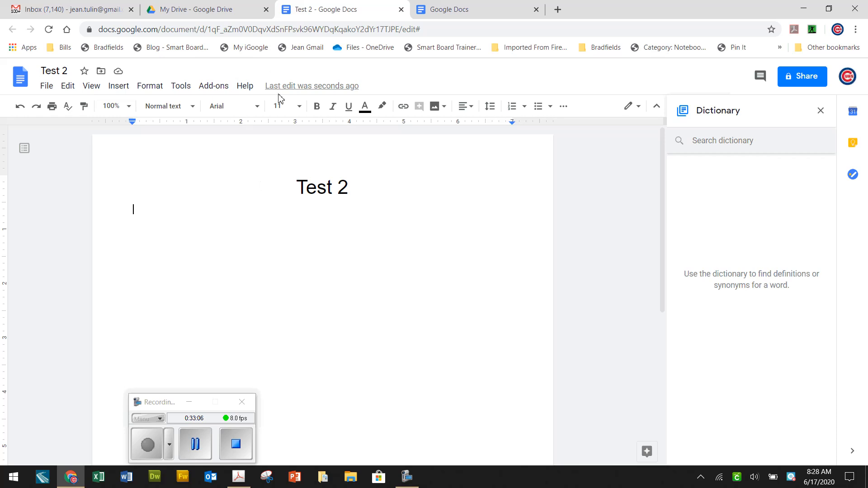
Set the font size of the empty line below the title to 14
{"action": "left_click", "coordinate": [299, 107]}
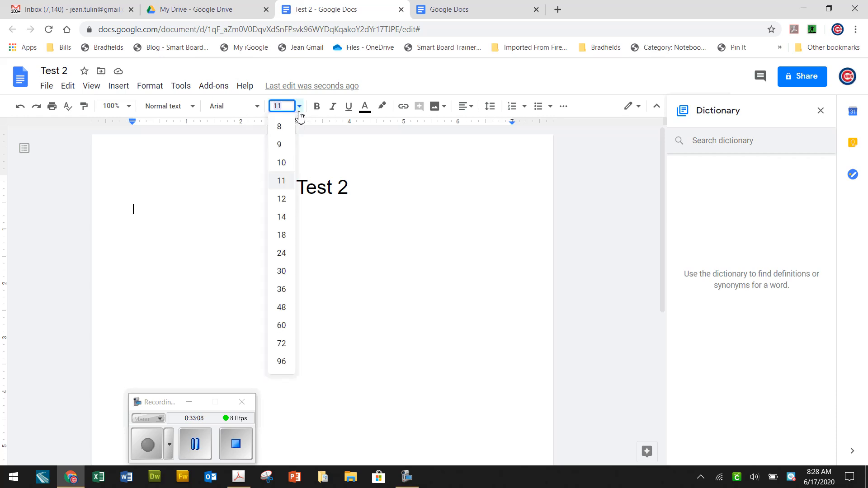
{"action": "left_click", "coordinate": [281, 217]}
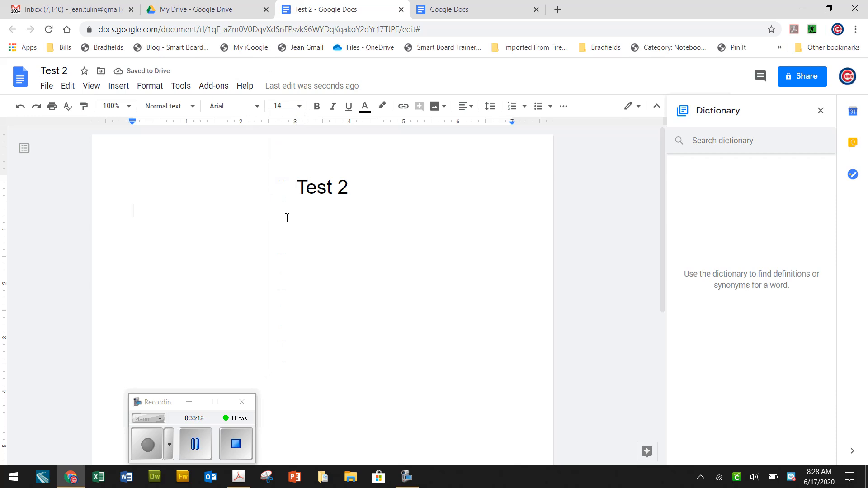
Type 'This is the place for typing my first sentence. This is #2.'
{"action": "type", "text": "This is the"}
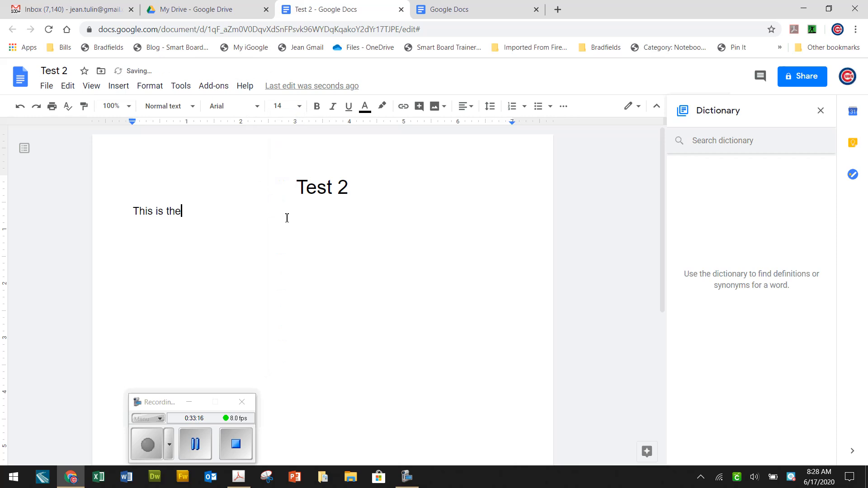
{"action": "type", "text": " place for typing "}
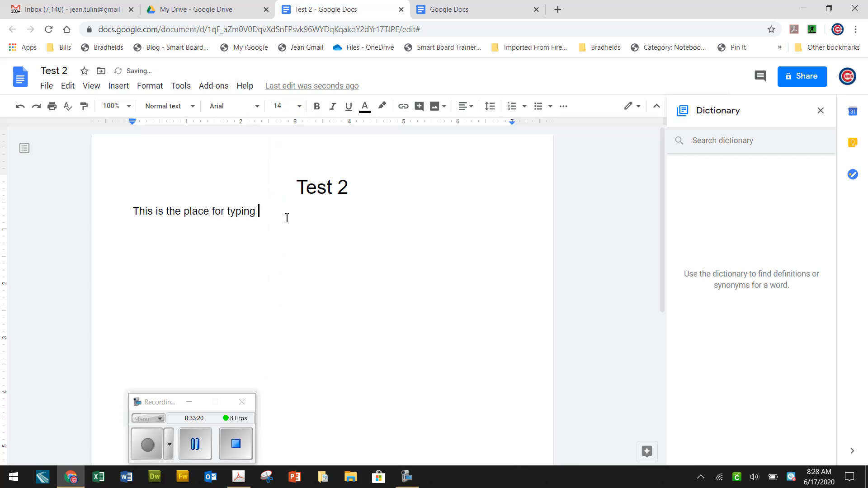
{"action": "type", "text": "my first sentence."}
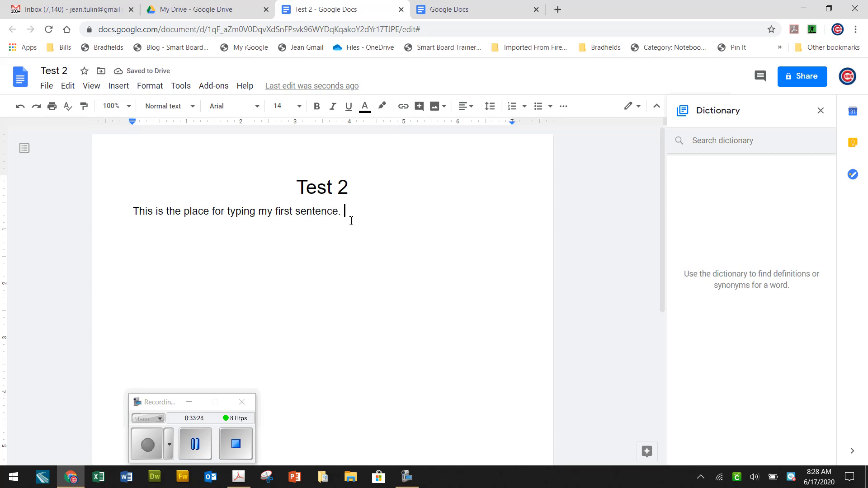
{"action": "type", "text": "This is nujmber "}
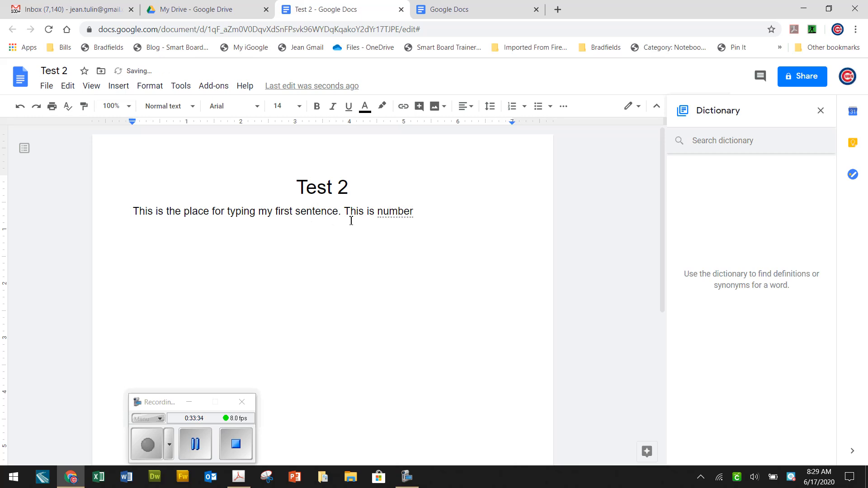
{"action": "type", "text": "#2"}
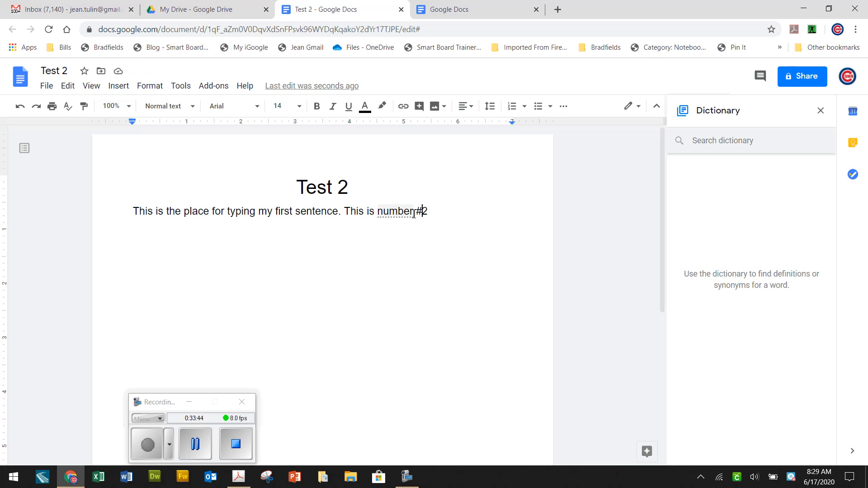
{"action": "key", "text": "BackSpace"}
{"action": "key", "text": "BackSpace"}
{"action": "key", "text": "BackSpace"}
{"action": "key", "text": "BackSpace"}
{"action": "key", "text": "BackSpace"}
{"action": "key", "text": "BackSpace"}
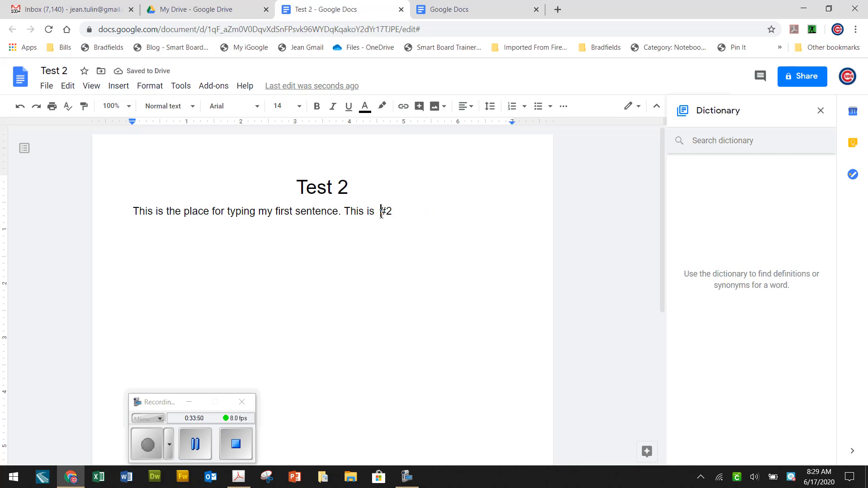
{"action": "key", "text": "BackSpace"}
{"action": "type", "text": "."}
After a blank line, type 'Paragraph 2 is where I am now'
{"action": "key", "text": "Return"}
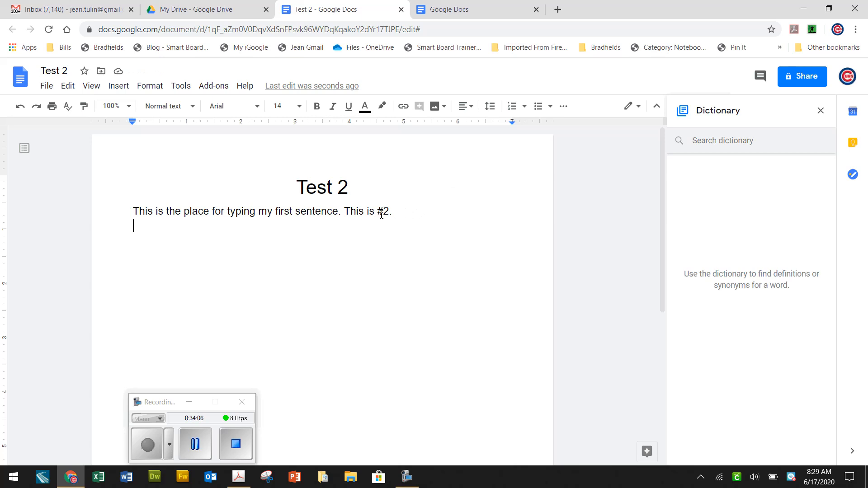
{"action": "key", "text": "Return"}
{"action": "type", "text": "Paragrap"}
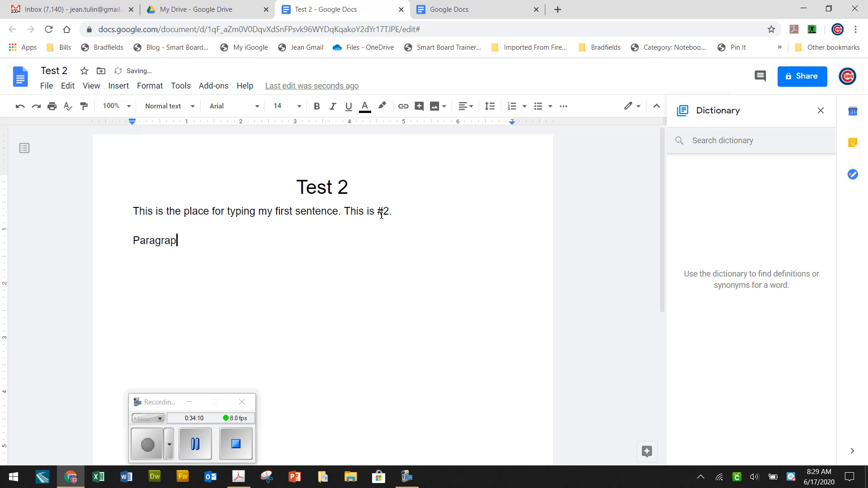
{"action": "type", "text": "h 2"}
{"action": "left_click", "coordinate": [119, 76]}
{"action": "type", "text": "is where I am now"}
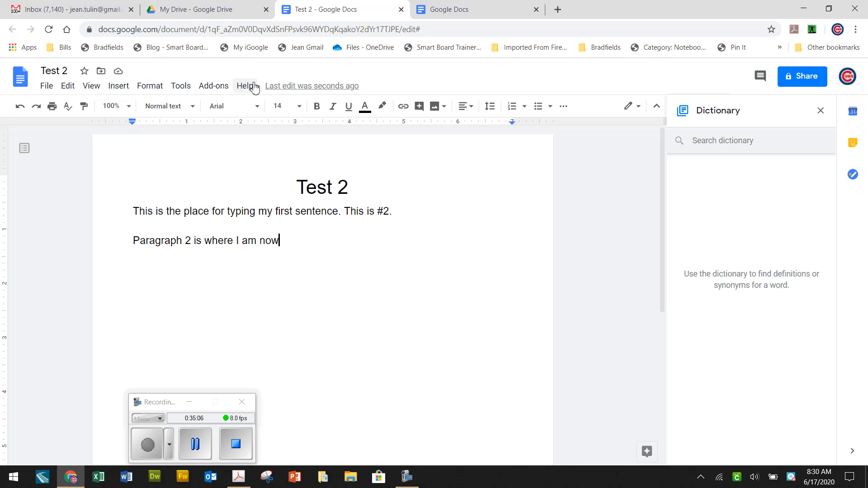
{"action": "left_click", "coordinate": [306, 92]}
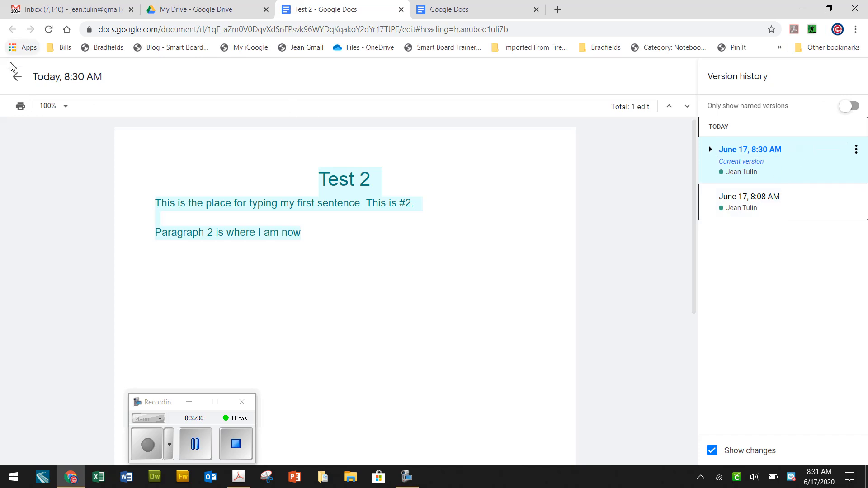
{"action": "left_click", "coordinate": [13, 85]}
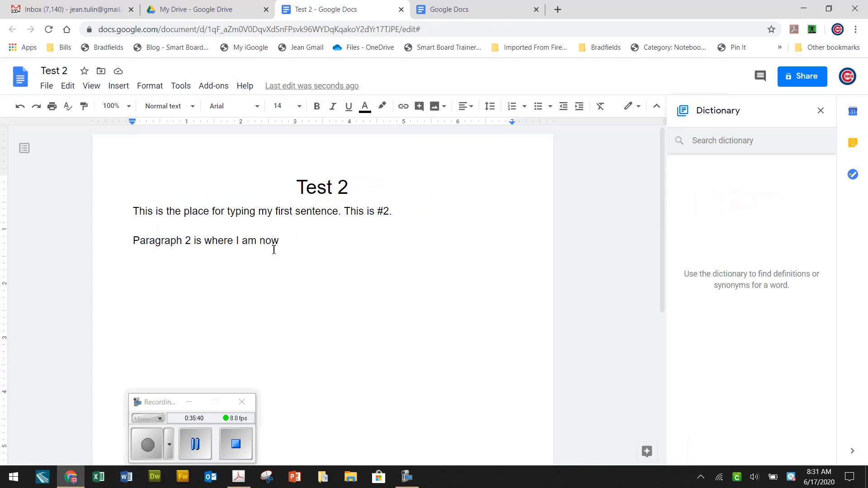
End paragraph 2 with a period and colour the whole sentence blue
{"action": "type", "text": "."}
{"action": "key", "text": "Return"}
{"action": "left_click_drag", "start_coordinate": [289, 238], "coordinate": [127, 242]}
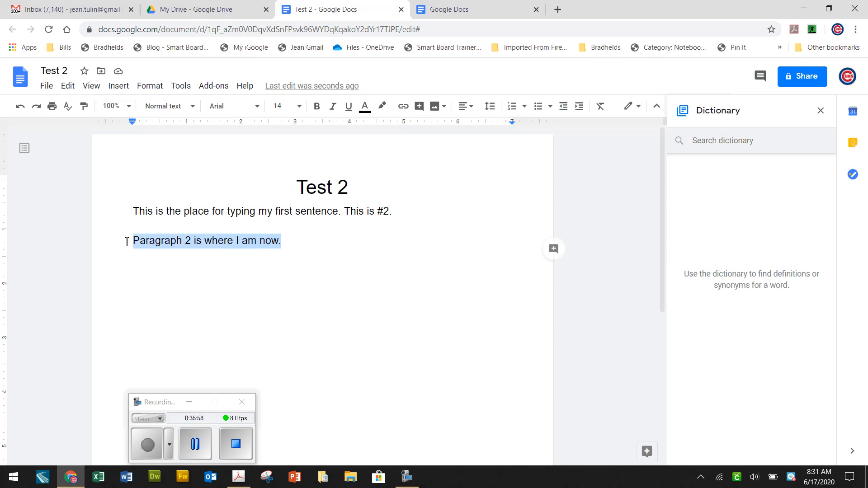
{"action": "left_click", "coordinate": [366, 109]}
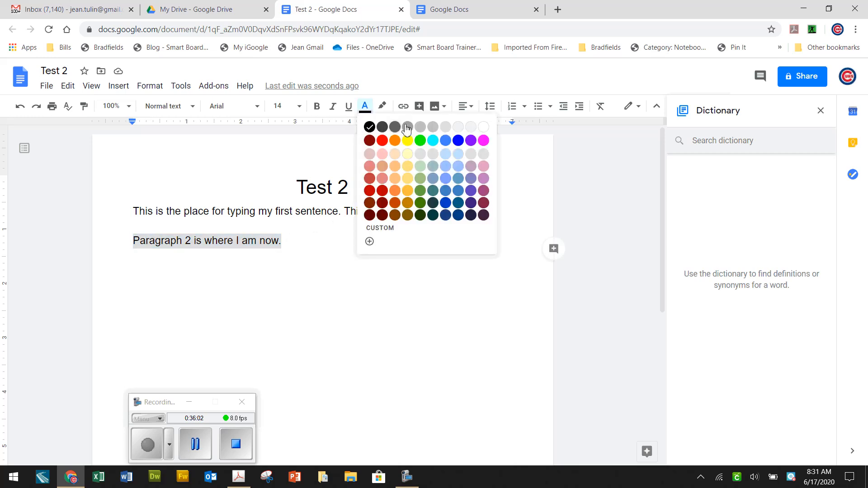
{"action": "left_click", "coordinate": [458, 141]}
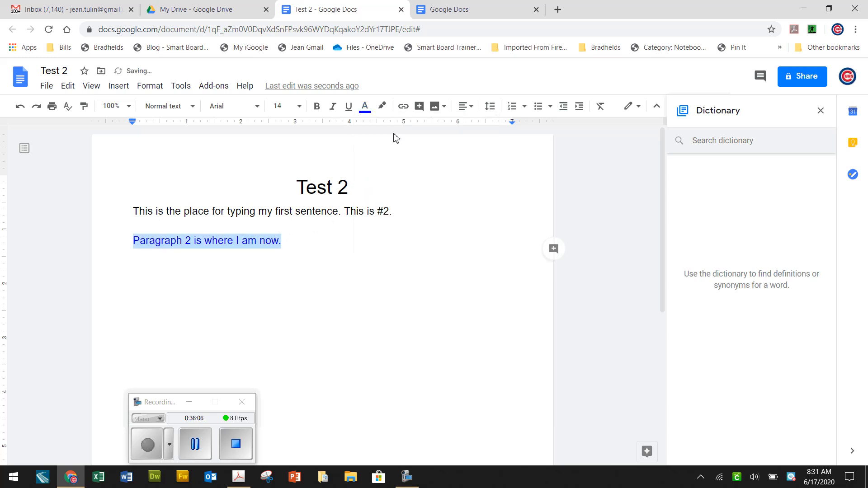
Add 'Paragraph 3' after a blank line and type 'Start' after paragraph 2
{"action": "left_click", "coordinate": [324, 262]}
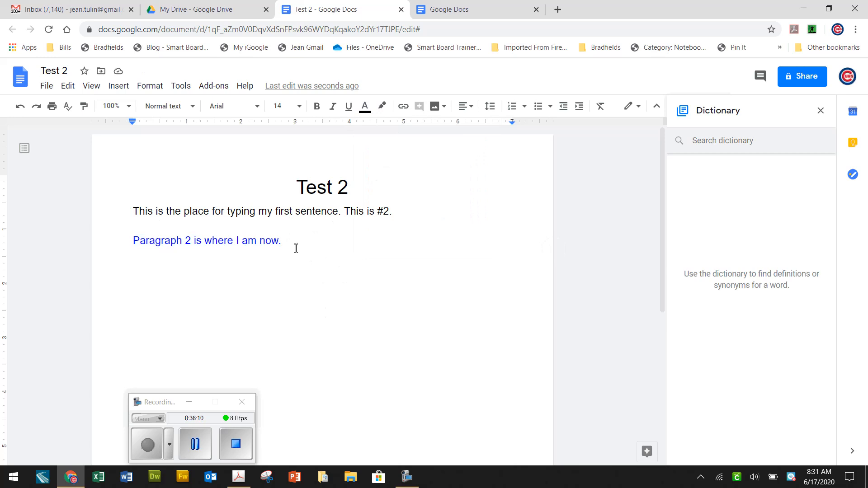
{"action": "key", "text": "Return"}
{"action": "type", "text": "Paragraph 3"}
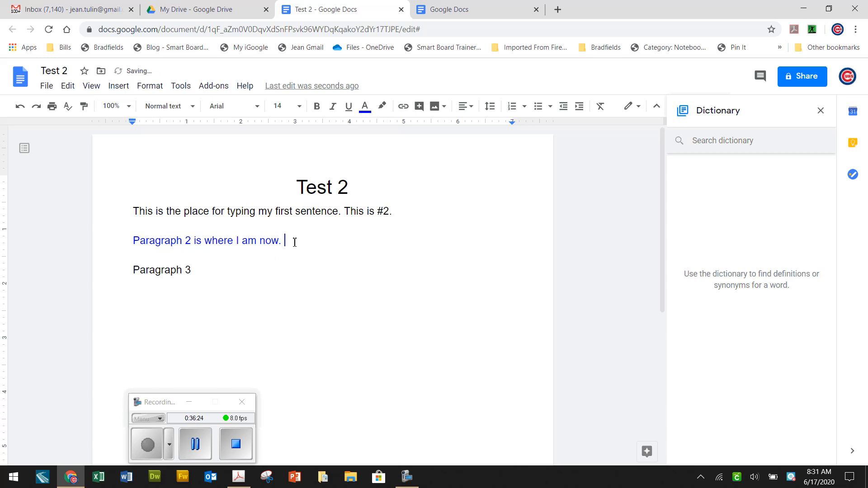
{"action": "type", "text": "Start"}
Change the word 'Start' from blue to black
{"action": "left_click_drag", "start_coordinate": [311, 241], "coordinate": [286, 244]}
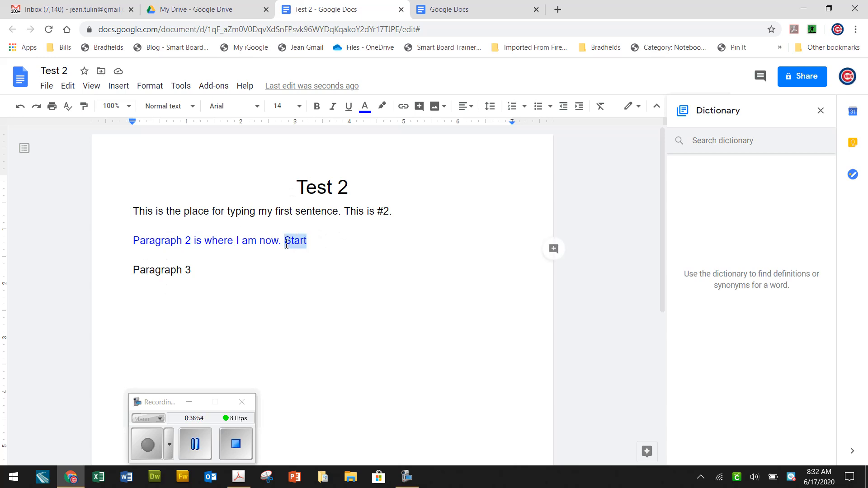
{"action": "left_click", "coordinate": [367, 114]}
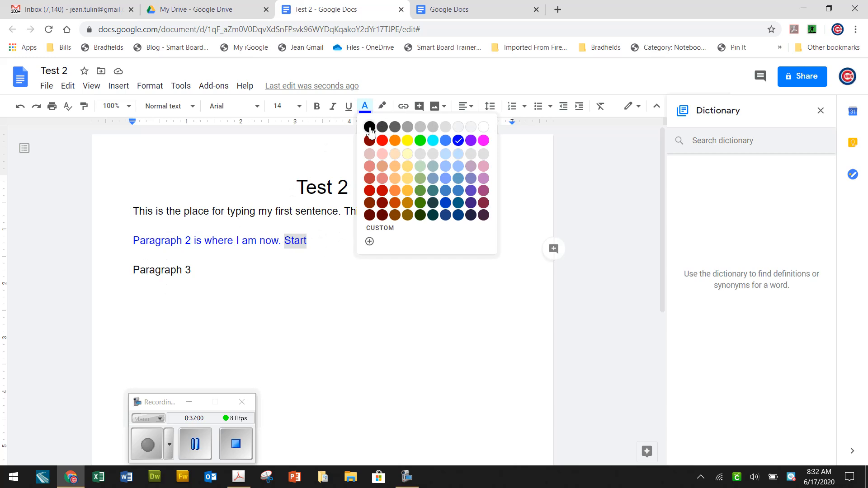
{"action": "left_click", "coordinate": [370, 128]}
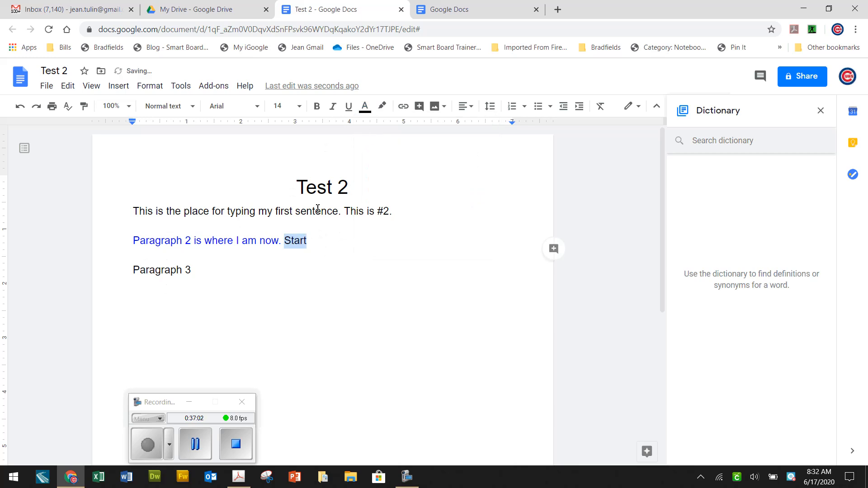
{"action": "key", "text": "Right"}
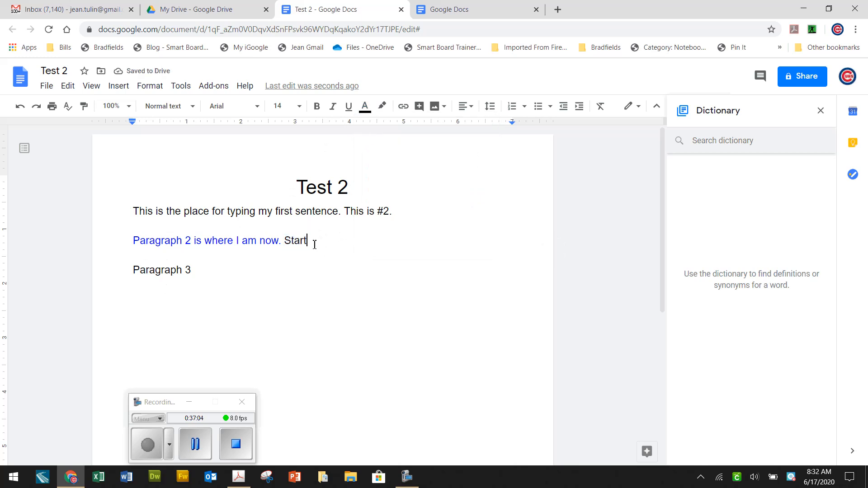
Extend it to 'Starting here it is now black again.' and finish 'Paragraph 3 is here.'
{"action": "type", "text": "ing "}
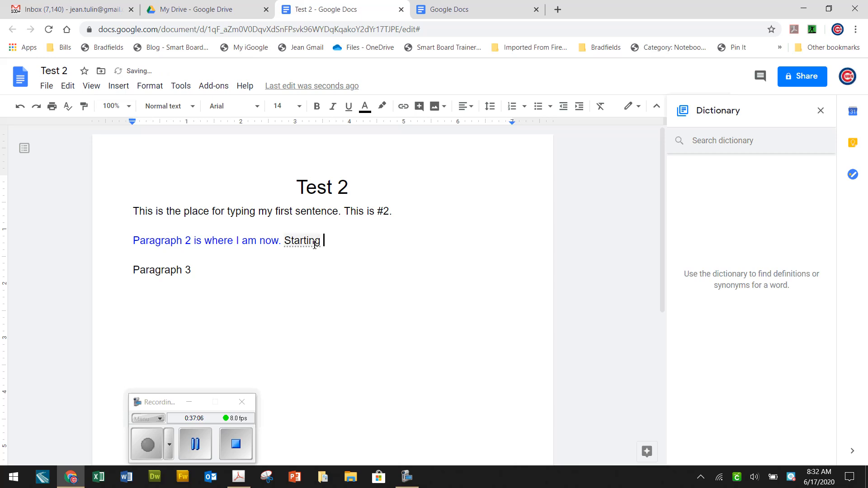
{"action": "type", "text": "here is no"}
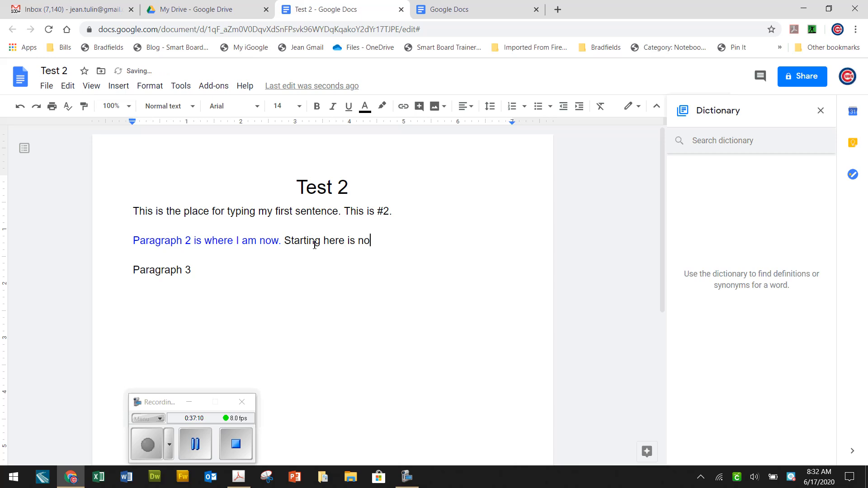
{"action": "key", "text": "BackSpace"}
{"action": "key", "text": "BackSpace"}
{"action": "key", "text": "BackSpace"}
{"action": "key", "text": "BackSpace"}
{"action": "type", "text": "t is now"}
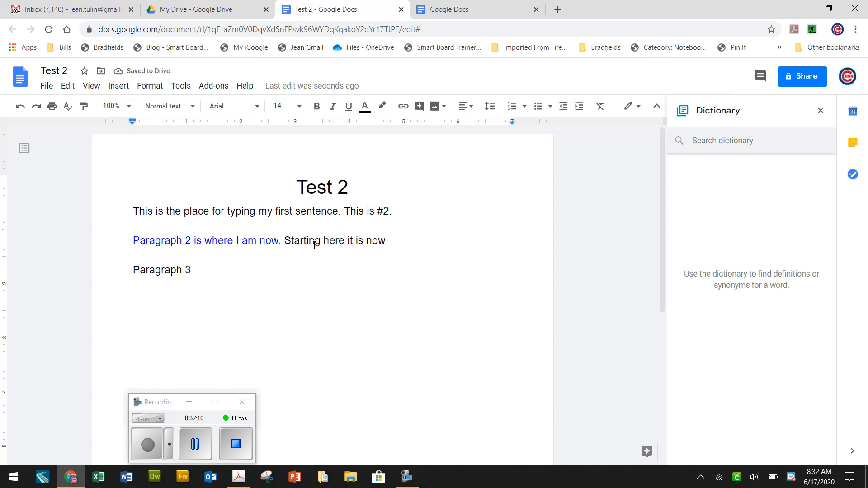
{"action": "type", "text": " black again."}
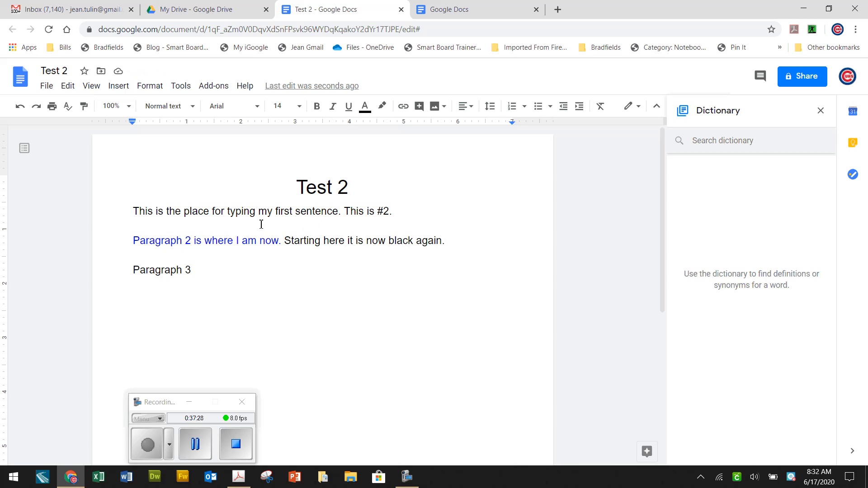
{"action": "left_click", "coordinate": [199, 273]}
{"action": "type", "text": "is here."}
{"action": "left_click", "coordinate": [133, 269]}
{"action": "key", "text": "Tab"}
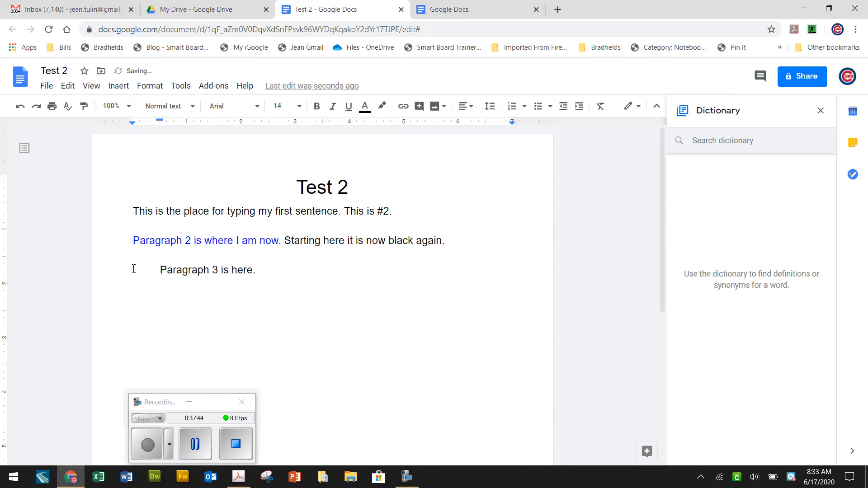
{"action": "left_click", "coordinate": [273, 269]}
{"action": "key", "text": "Return"}
{"action": "key", "text": "Return"}
{"action": "key", "text": "BackSpace"}
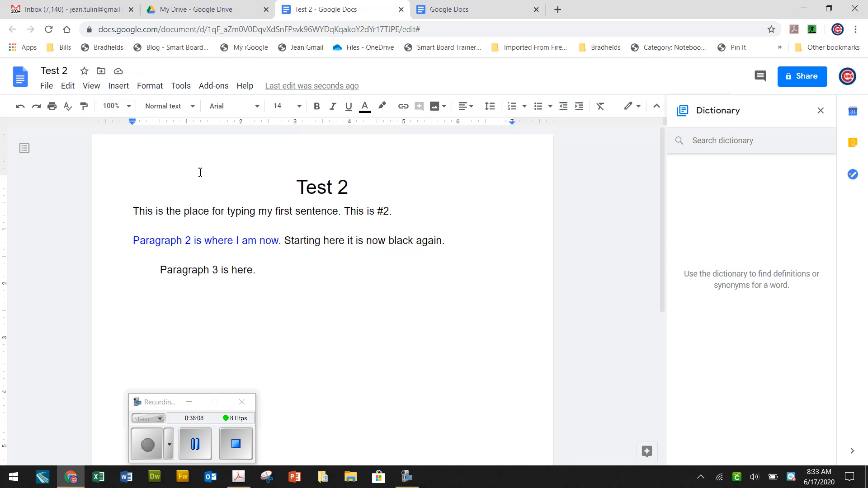
Insert a 3 x 3 table from the Insert menu's Table grid
{"action": "left_click", "coordinate": [119, 89]}
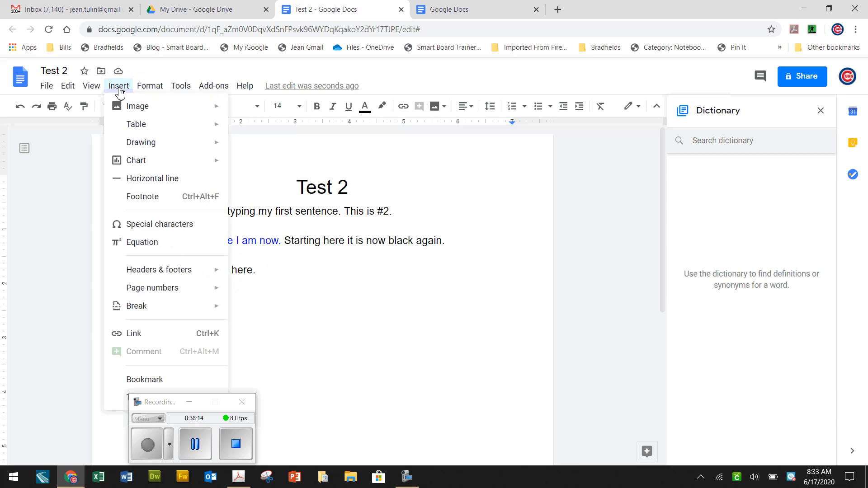
{"action": "mouse_move", "coordinate": [142, 130]}
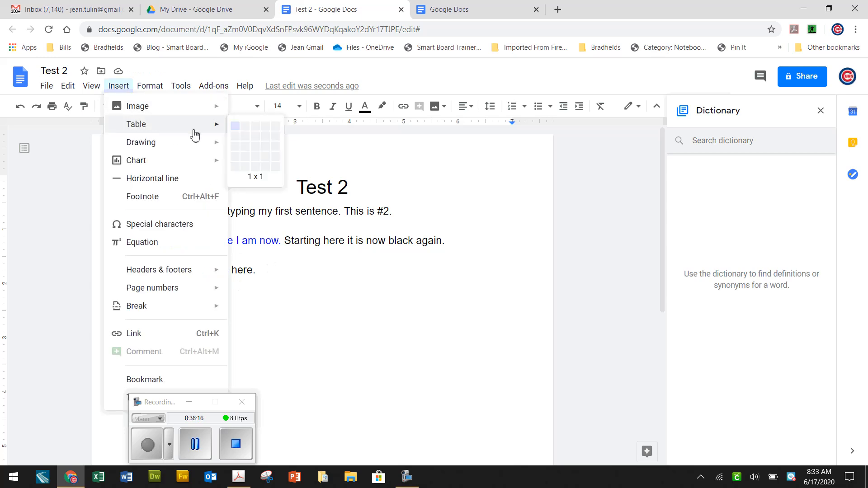
{"action": "left_click", "coordinate": [256, 153]}
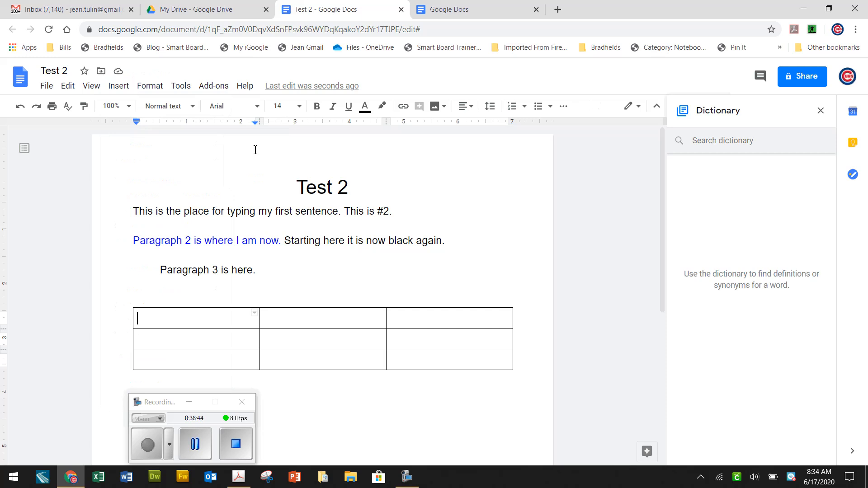
Type the header row labels First, Second and Third
{"action": "type", "text": "First"}
{"action": "left_click", "coordinate": [328, 322]}
{"action": "type", "text": "Second"}
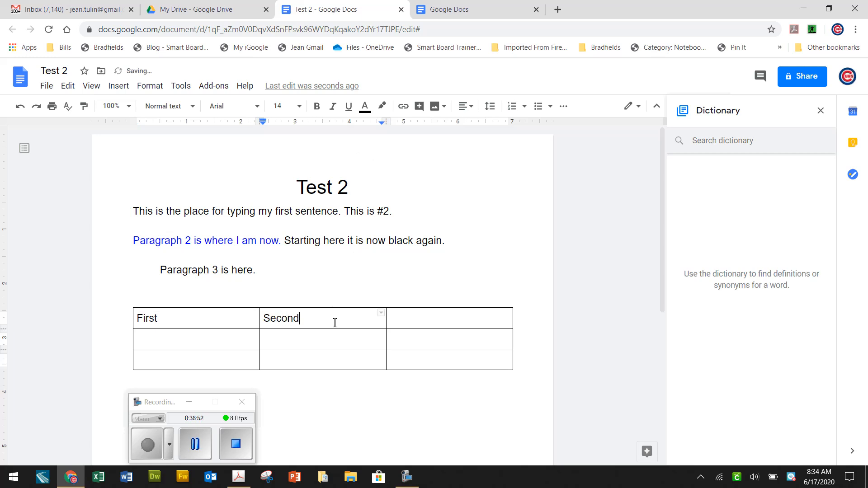
{"action": "left_click", "coordinate": [417, 317]}
{"action": "type", "text": "Third"}
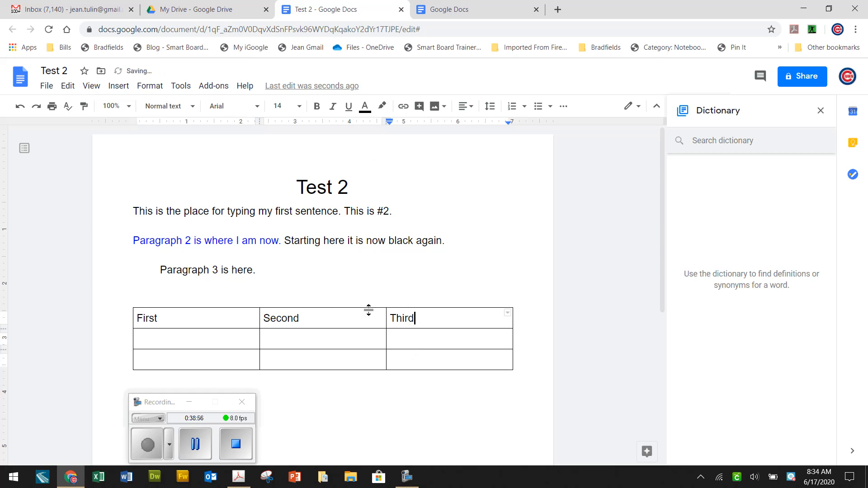
Fill the two body rows with 1, 2, 3 and 4, 5, 6
{"action": "left_click", "coordinate": [217, 343]}
{"action": "type", "text": "1"}
{"action": "left_click", "coordinate": [336, 345]}
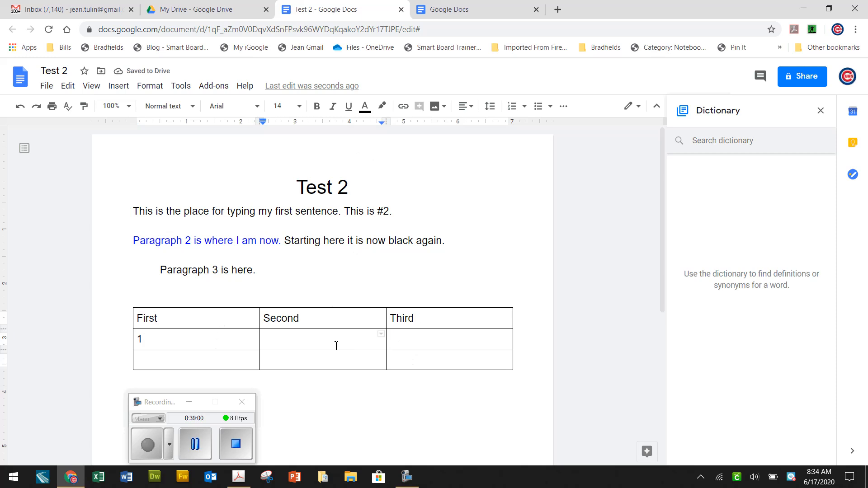
{"action": "type", "text": "2"}
{"action": "left_click", "coordinate": [415, 343]}
{"action": "type", "text": "3"}
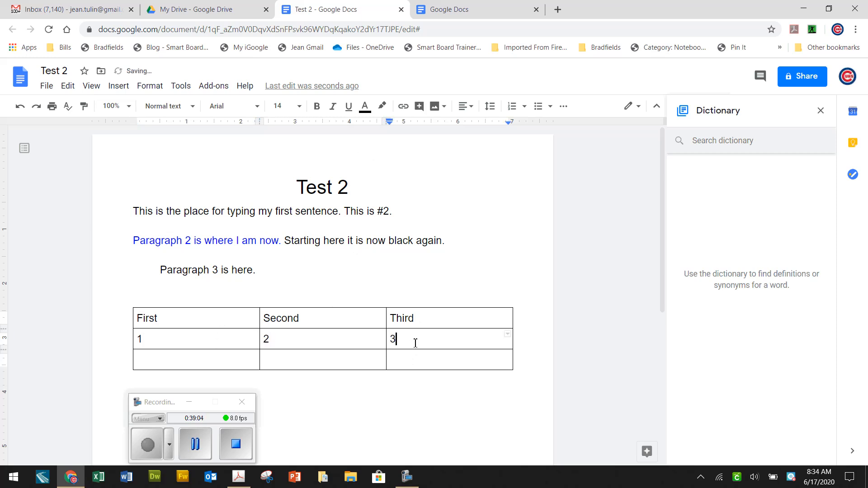
{"action": "left_click", "coordinate": [182, 362]}
{"action": "type", "text": "4"}
{"action": "left_click", "coordinate": [276, 360]}
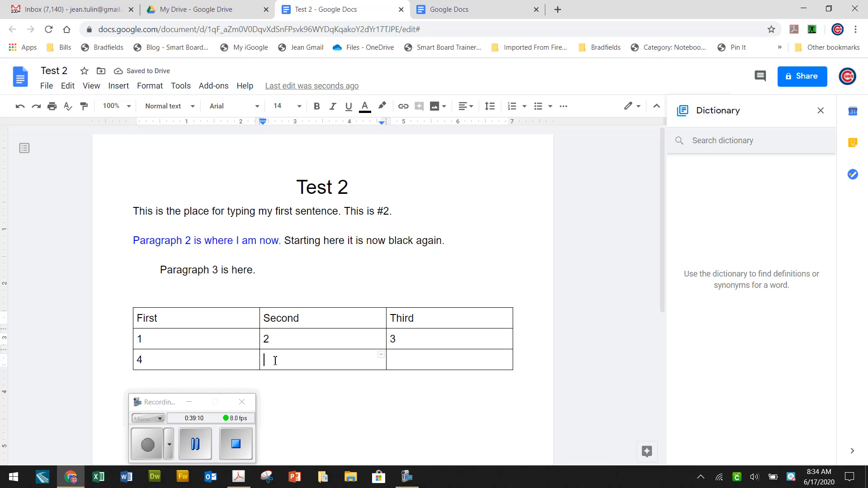
{"action": "type", "text": "5"}
{"action": "left_click", "coordinate": [405, 361]}
{"action": "type", "text": "6"}
Center-align the First, Second and Third header labels
{"action": "left_click_drag", "start_coordinate": [457, 318], "coordinate": [215, 313]}
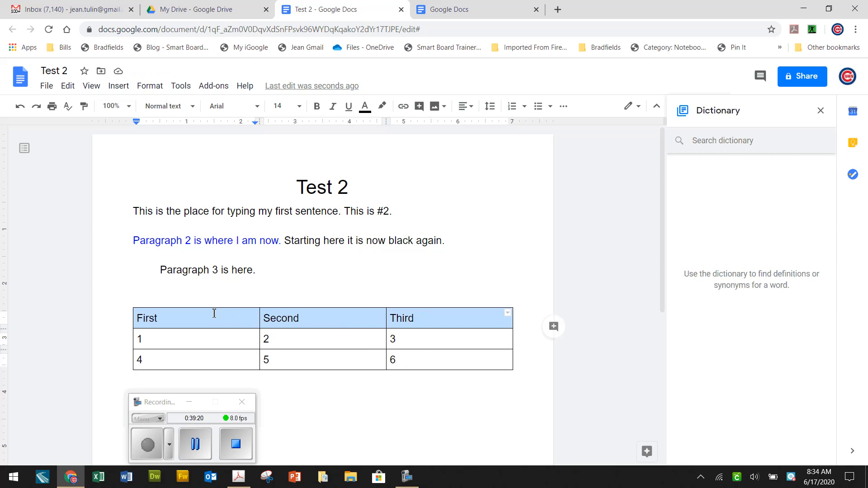
{"action": "left_click", "coordinate": [470, 113]}
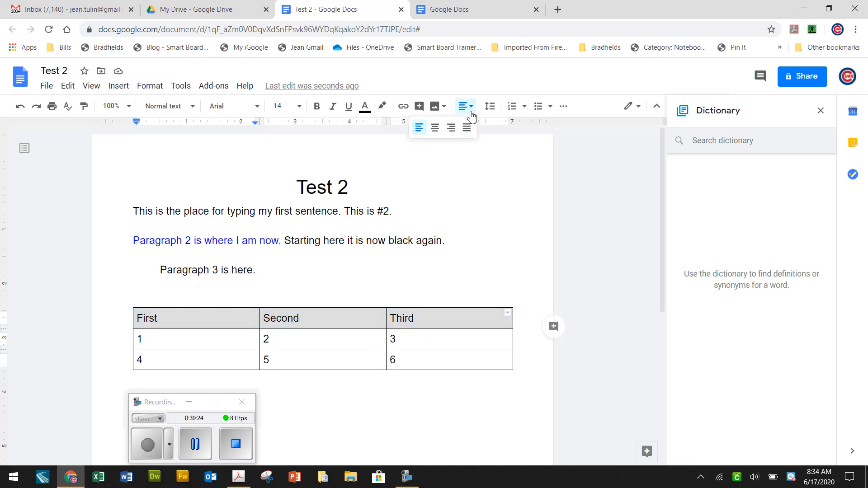
{"action": "left_click", "coordinate": [435, 130]}
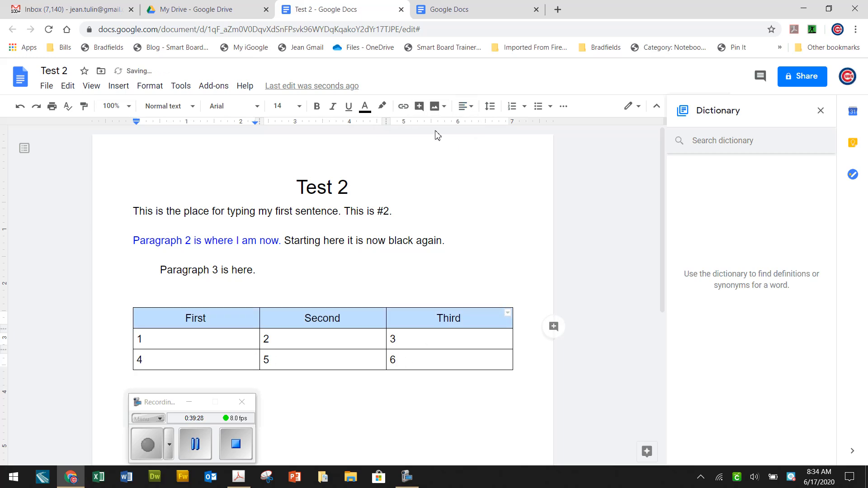
Reselect the whole header row of the table
{"action": "left_click", "coordinate": [441, 272]}
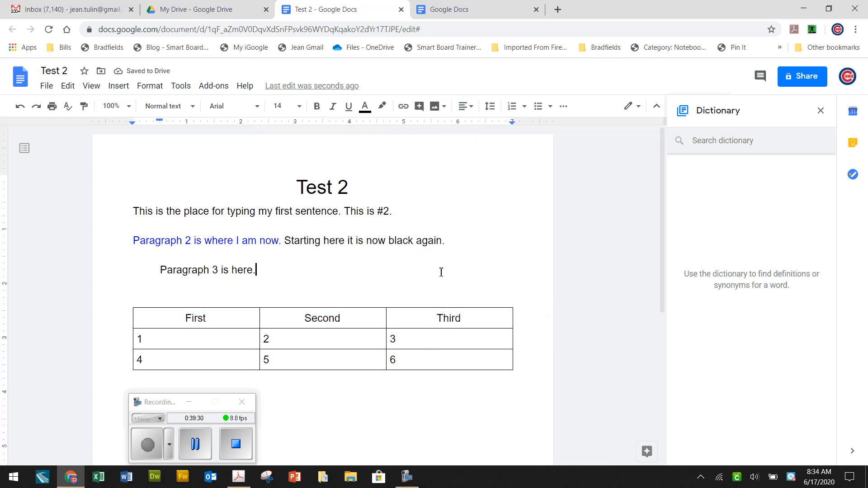
{"action": "left_click", "coordinate": [501, 319]}
{"action": "left_click_drag", "start_coordinate": [500, 320], "coordinate": [204, 324]}
{"action": "left_click", "coordinate": [360, 220]}
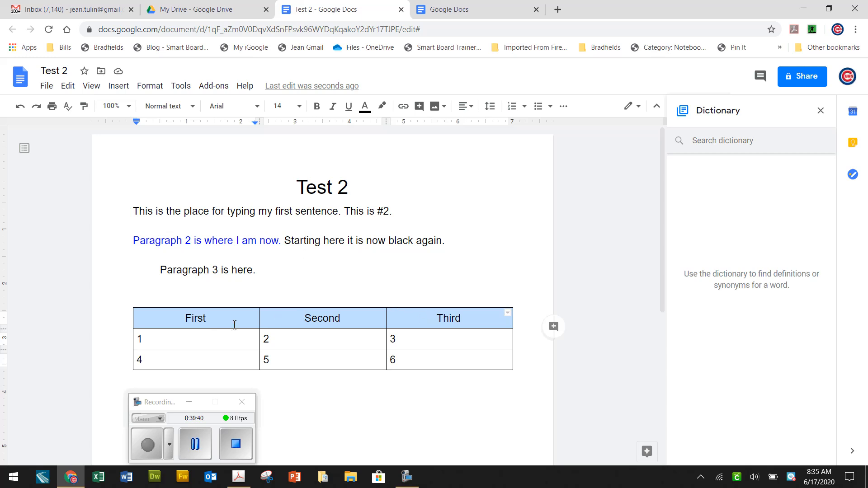
Set the header row's cell background color to light yellow in Table properties
{"action": "right_click", "coordinate": [410, 321]}
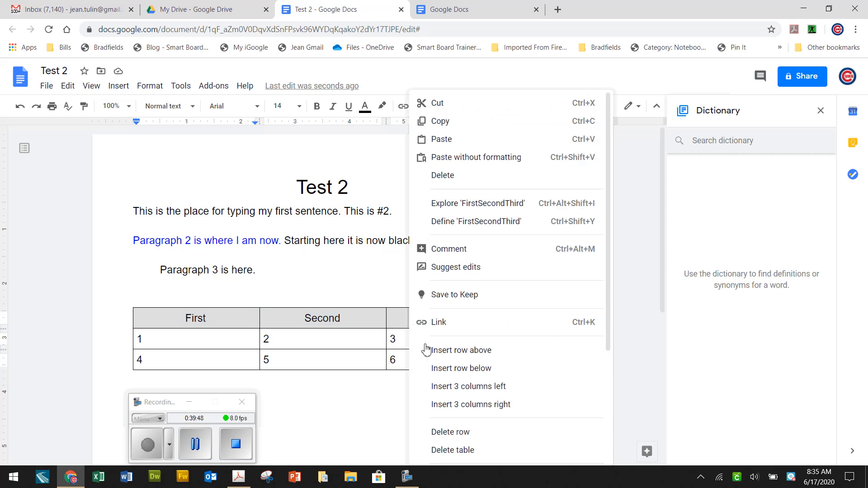
{"action": "scroll", "coordinate": [455, 371], "scroll_direction": "down", "scroll_amount": 2}
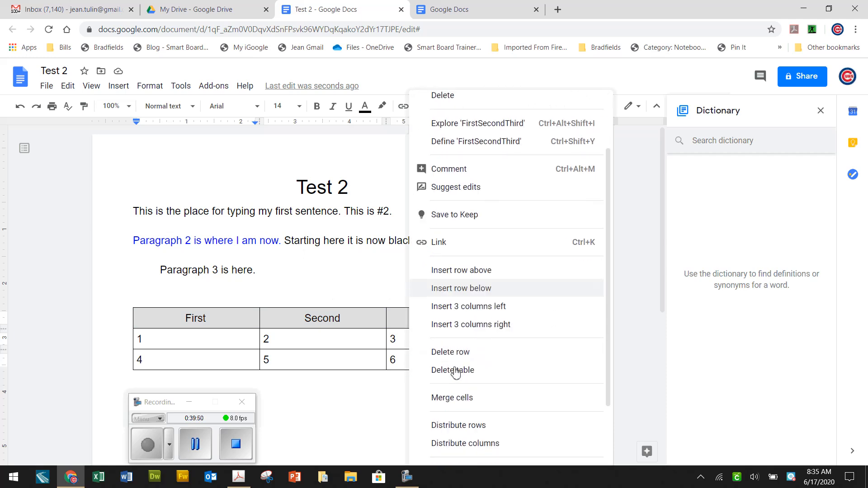
{"action": "scroll", "coordinate": [456, 371], "scroll_direction": "down", "scroll_amount": 2}
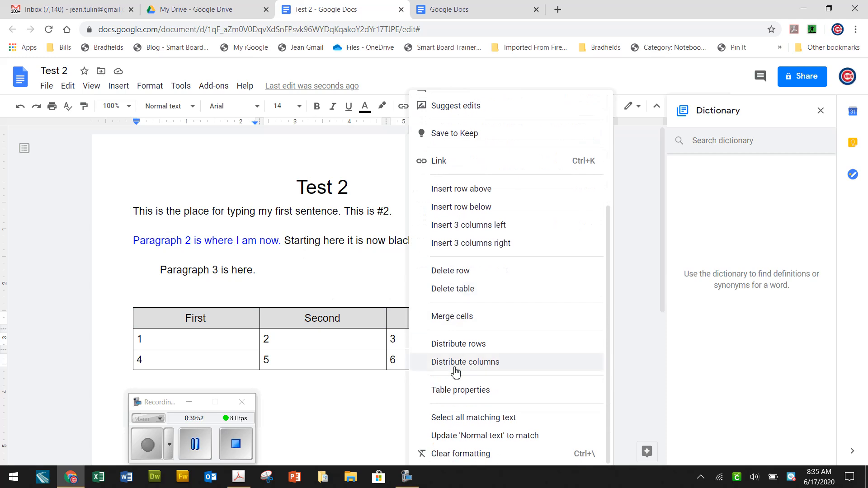
{"action": "left_click", "coordinate": [464, 391]}
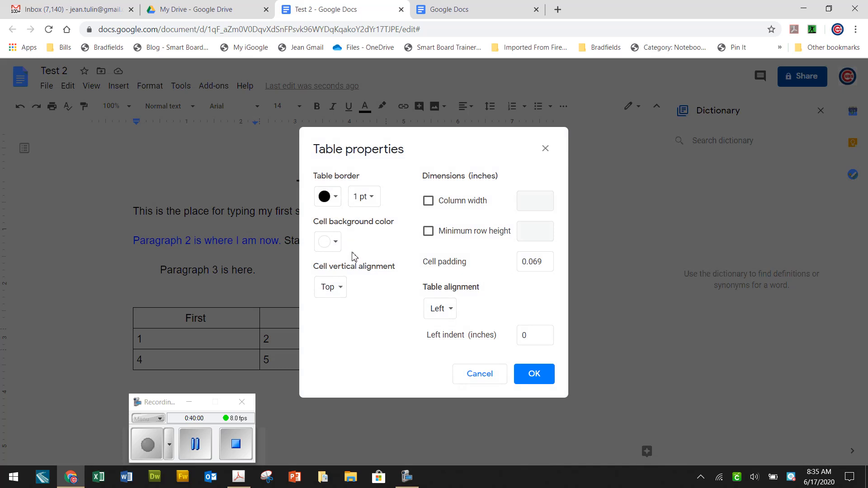
{"action": "left_click", "coordinate": [336, 245]}
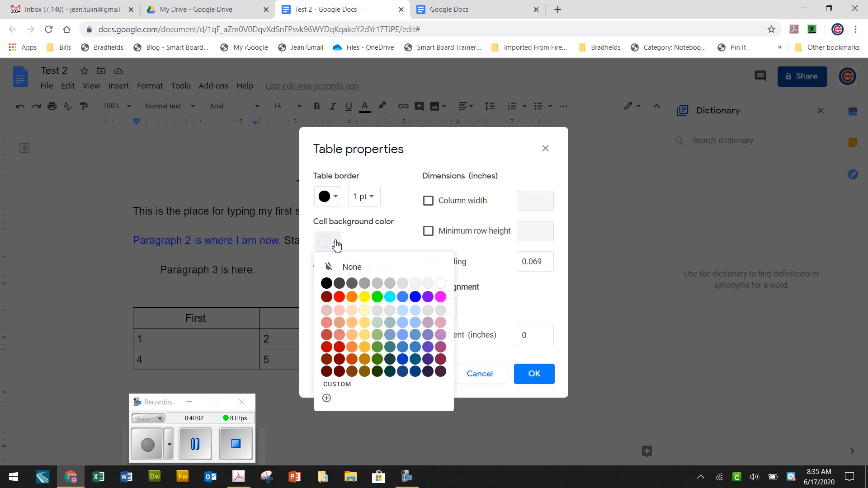
{"action": "left_click", "coordinate": [364, 311]}
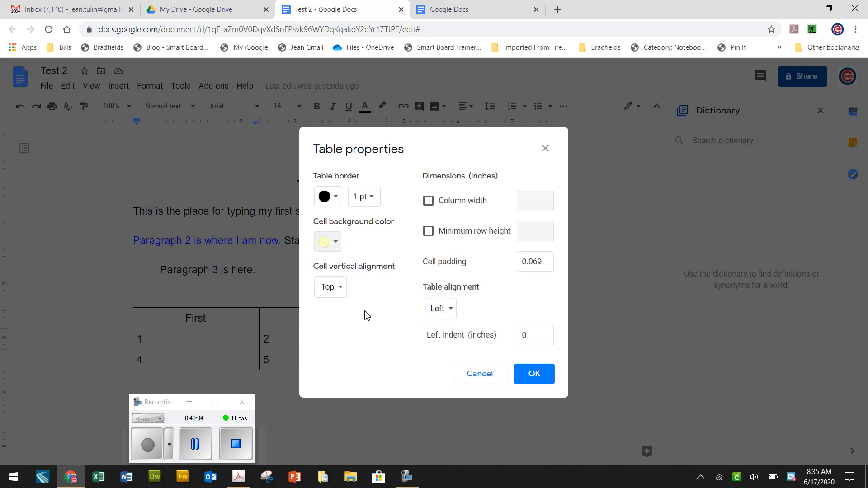
{"action": "left_click", "coordinate": [542, 380]}
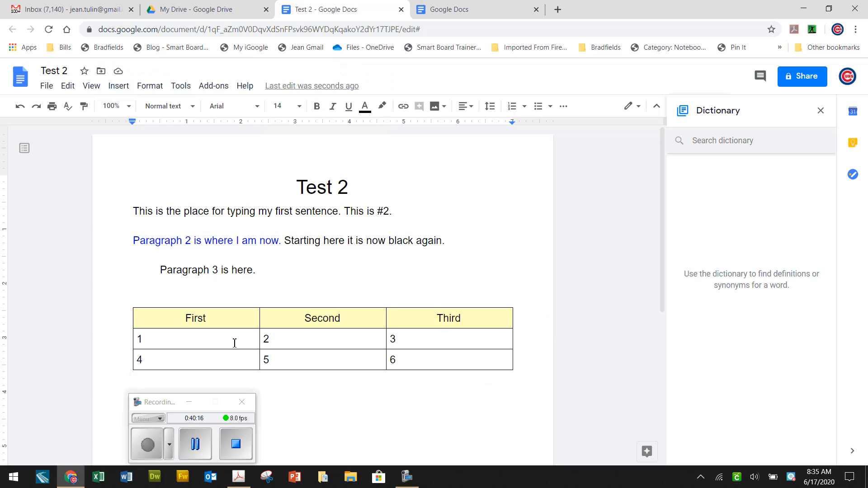
{"action": "left_click", "coordinate": [462, 355]}
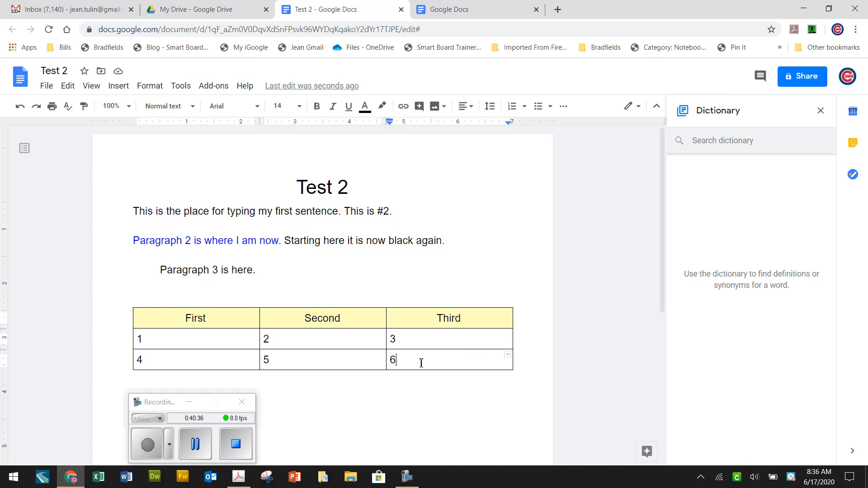
Select only the outer border of the cell containing 6
{"action": "left_click", "coordinate": [508, 357]}
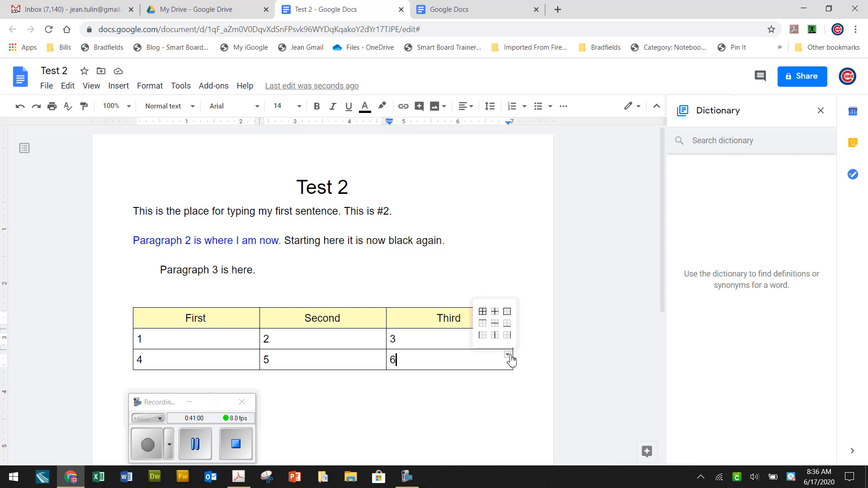
{"action": "left_click", "coordinate": [507, 317]}
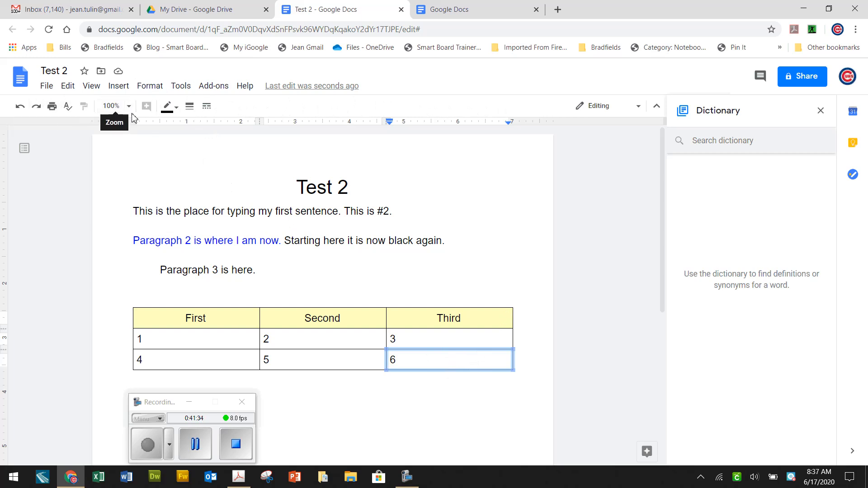
Make the 6 cell's outer border red and 3pt thick, then deselect it
{"action": "left_click", "coordinate": [177, 113]}
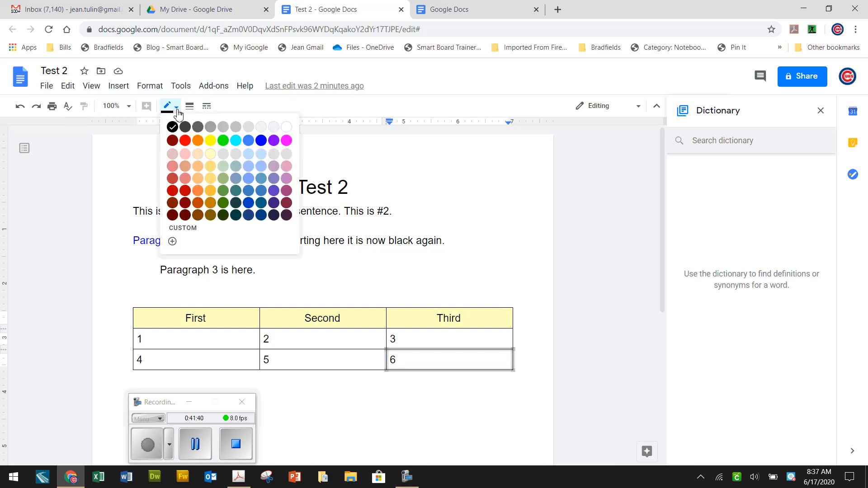
{"action": "left_click", "coordinate": [185, 140]}
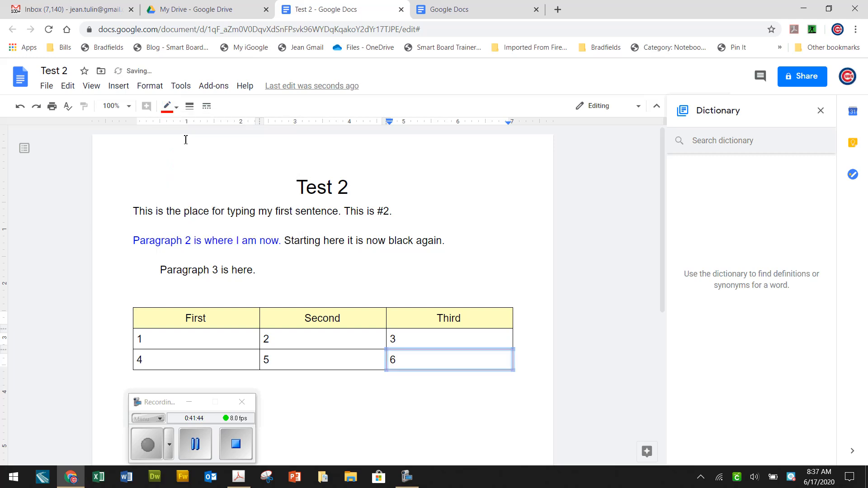
{"action": "left_click", "coordinate": [190, 107]}
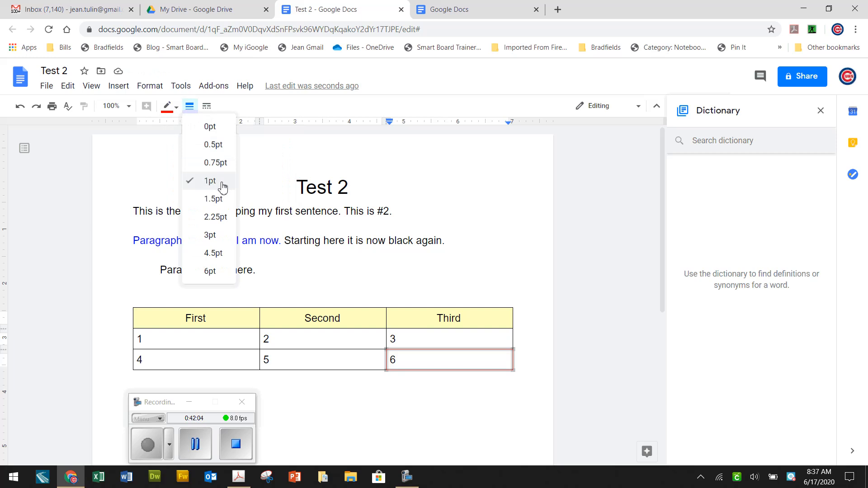
{"action": "left_click", "coordinate": [210, 235]}
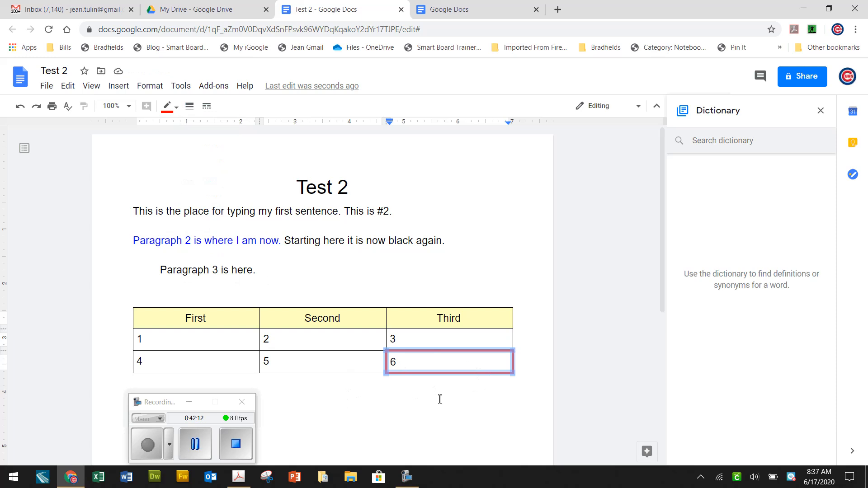
{"action": "left_click", "coordinate": [461, 237]}
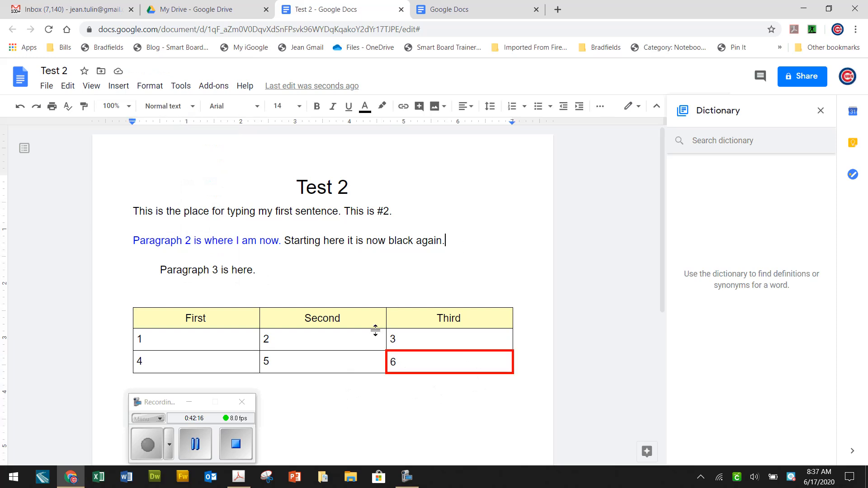
Style only the bottom border of the cell holding 2 orange at 4.5pt
{"action": "left_click", "coordinate": [359, 337]}
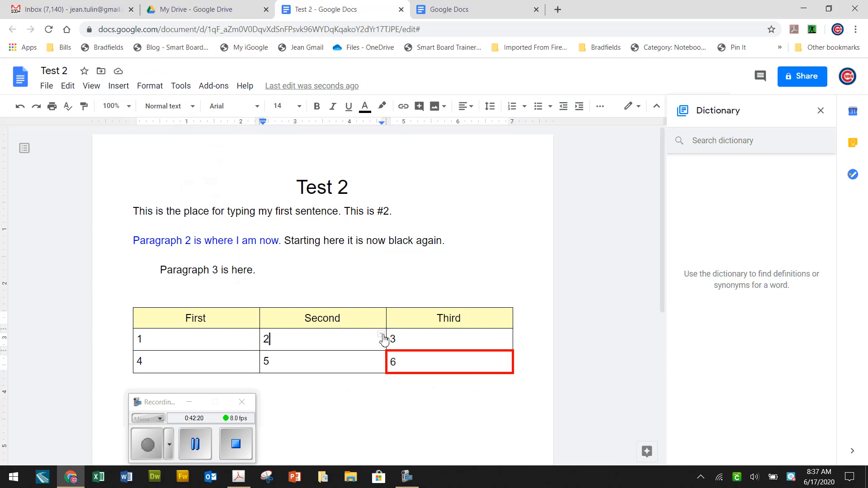
{"action": "left_click", "coordinate": [382, 336]}
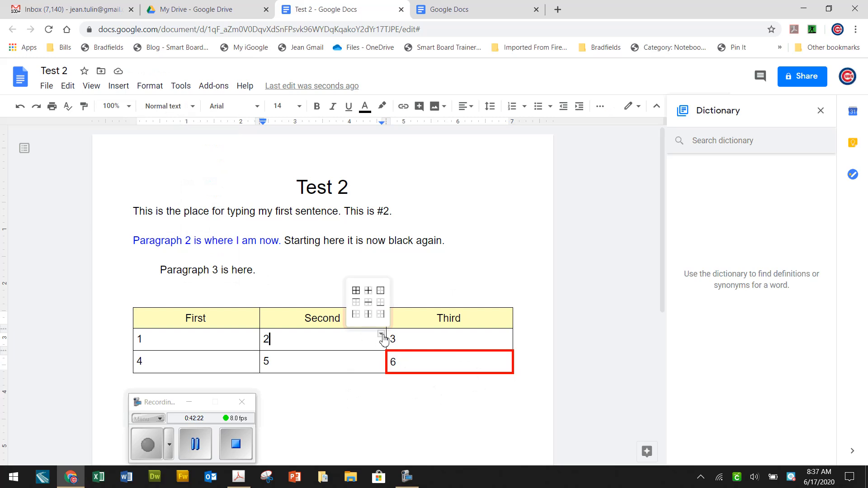
{"action": "left_click", "coordinate": [382, 310]}
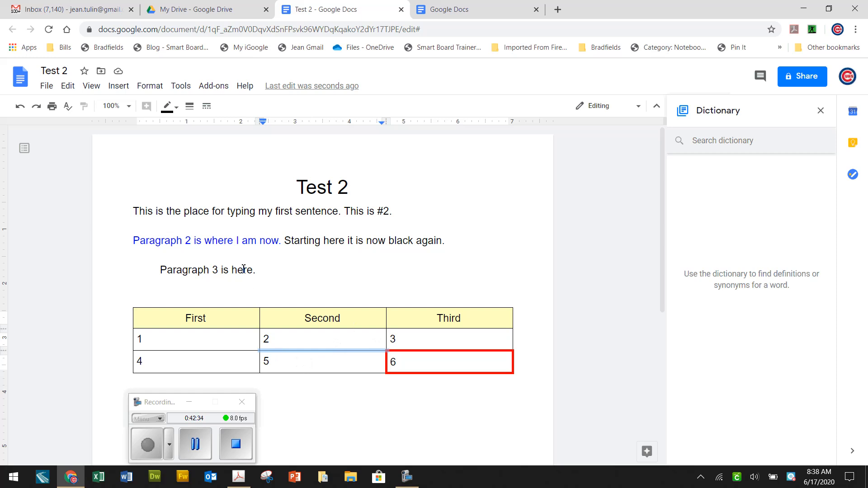
{"action": "left_click", "coordinate": [176, 111]}
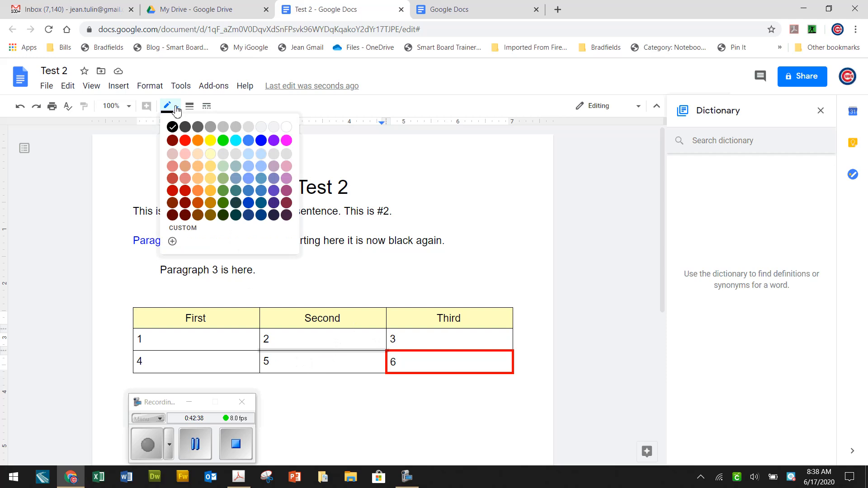
{"action": "left_click", "coordinate": [198, 141]}
{"action": "left_click", "coordinate": [190, 112]}
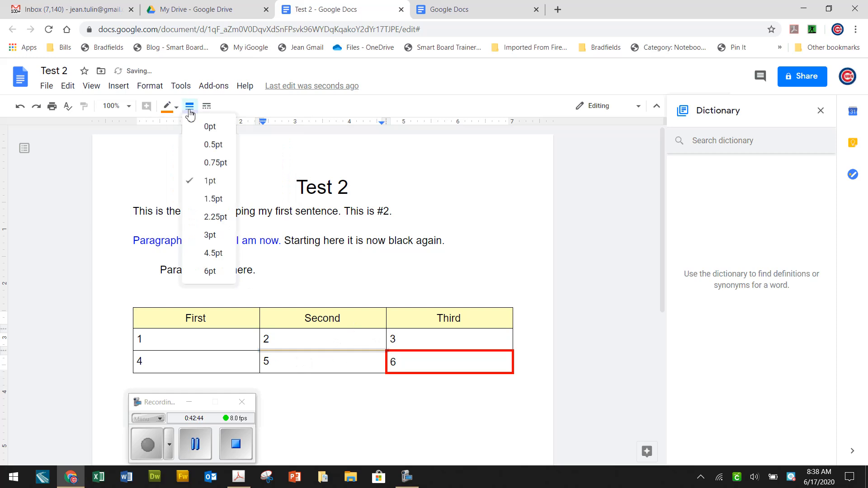
{"action": "left_click", "coordinate": [212, 255]}
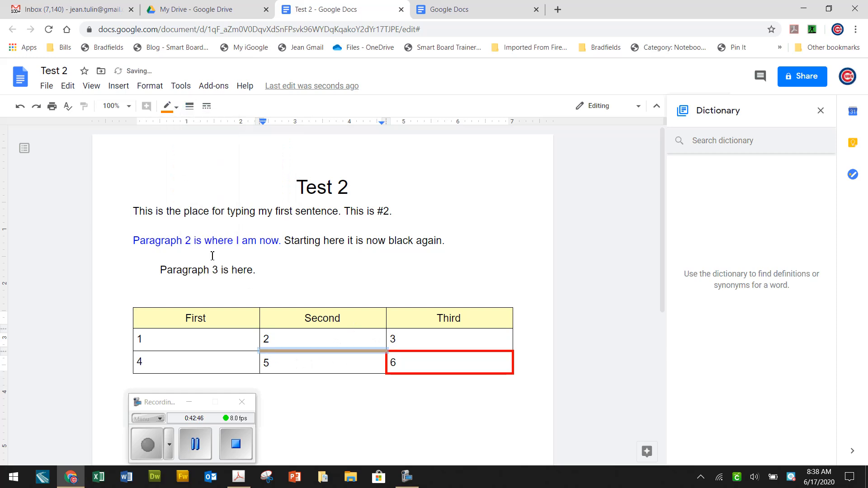
{"action": "left_click", "coordinate": [312, 403]}
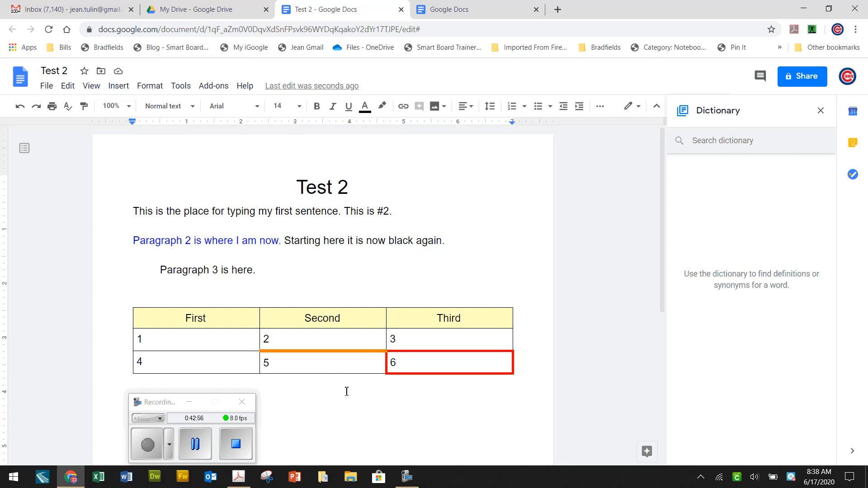
{"action": "scroll", "coordinate": [347, 391], "scroll_direction": "down", "scroll_amount": 2}
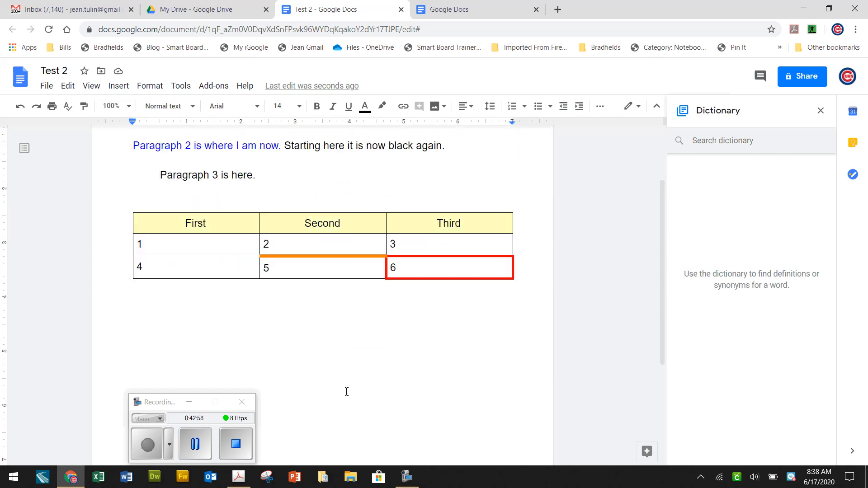
{"action": "scroll", "coordinate": [347, 391], "scroll_direction": "up", "scroll_amount": 2}
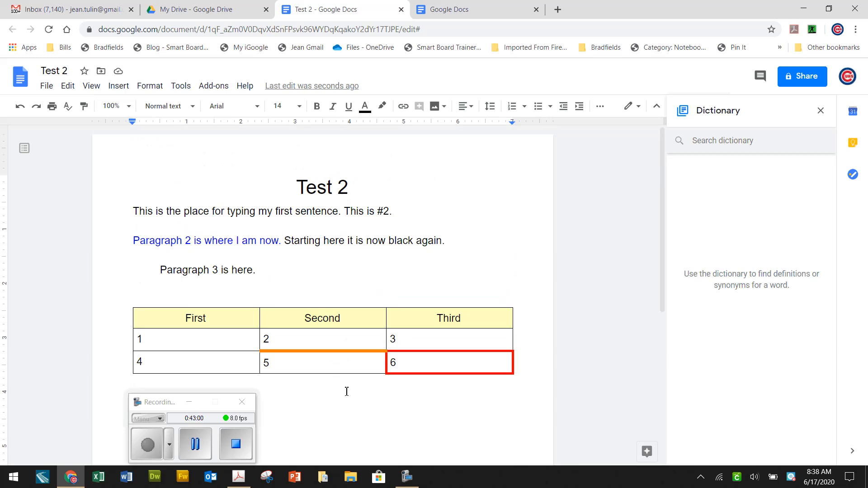
{"action": "scroll", "coordinate": [347, 391], "scroll_direction": "down", "scroll_amount": 1}
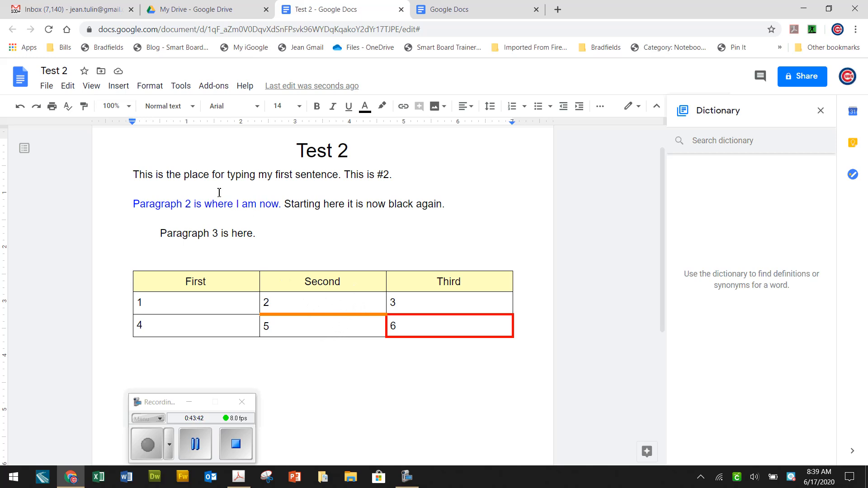
Turn on 'Display word count while typing' and check the 41-word count details
{"action": "left_click", "coordinate": [181, 86]}
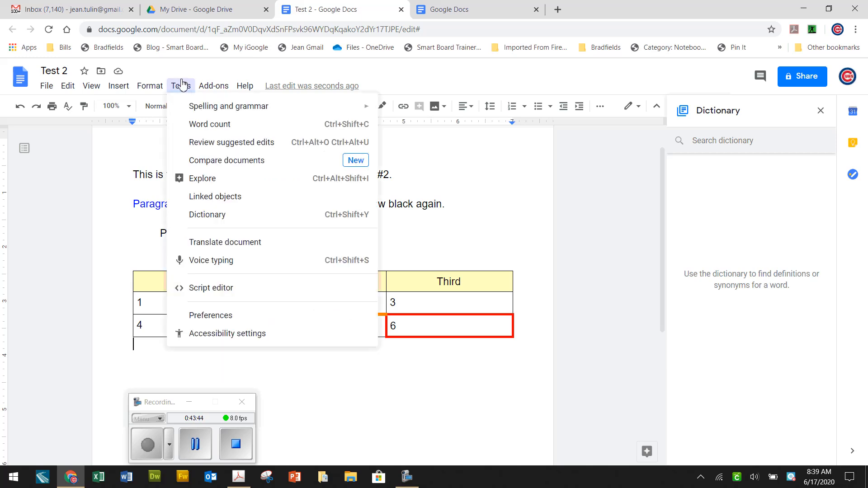
{"action": "left_click", "coordinate": [205, 131]}
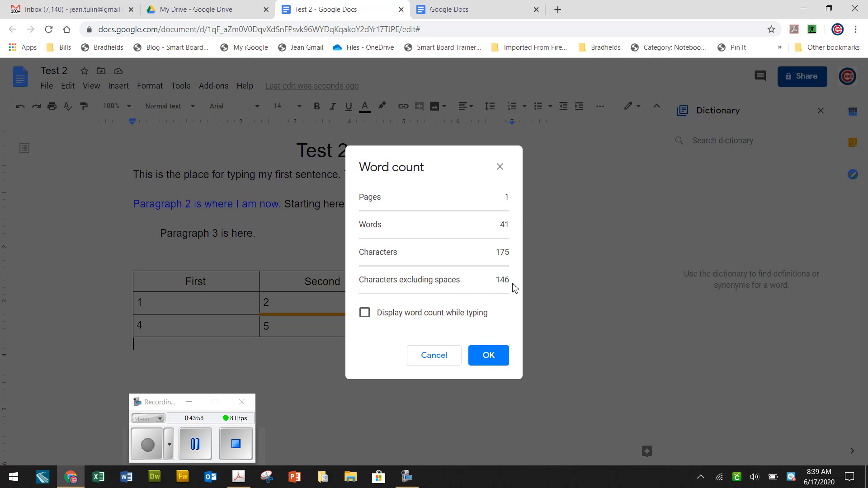
{"action": "left_click", "coordinate": [365, 313]}
{"action": "left_click", "coordinate": [485, 361]}
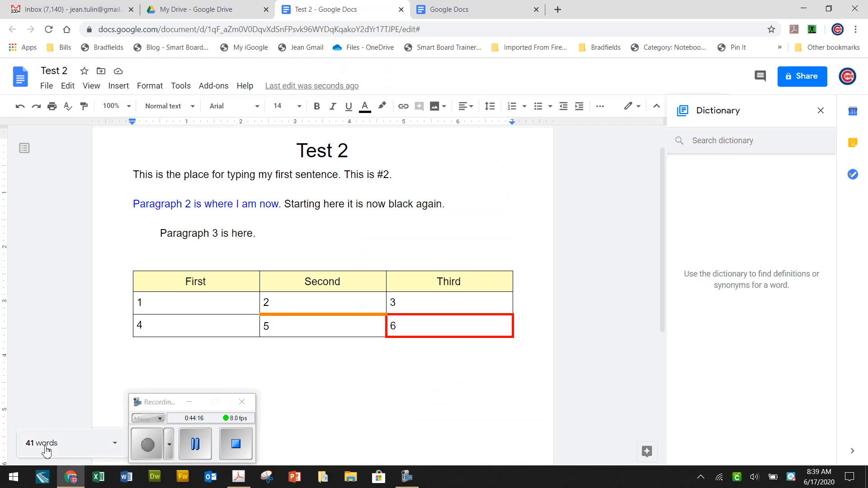
{"action": "left_click", "coordinate": [115, 445]}
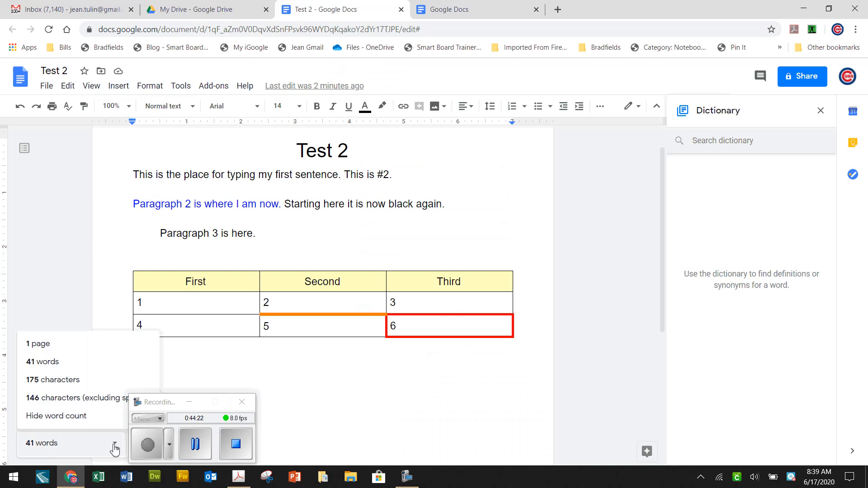
{"action": "left_click", "coordinate": [88, 445]}
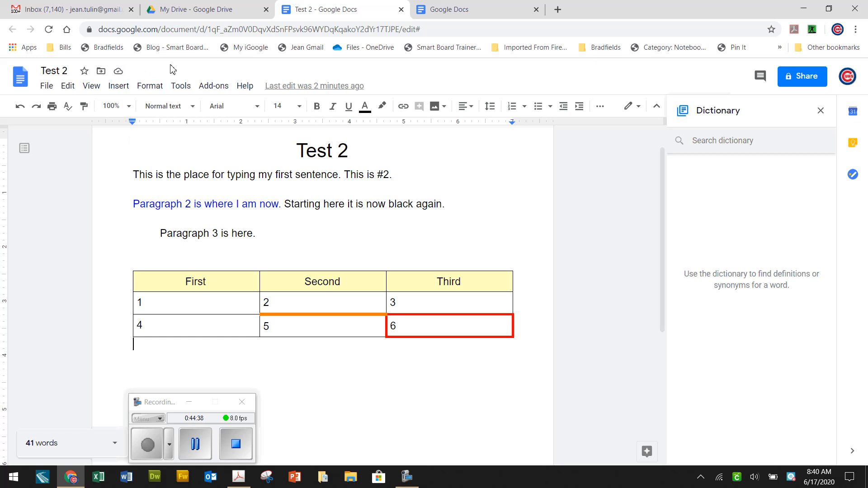
Go from Test 2 to the Docs home page and switch to Google Drive
{"action": "left_click", "coordinate": [20, 80]}
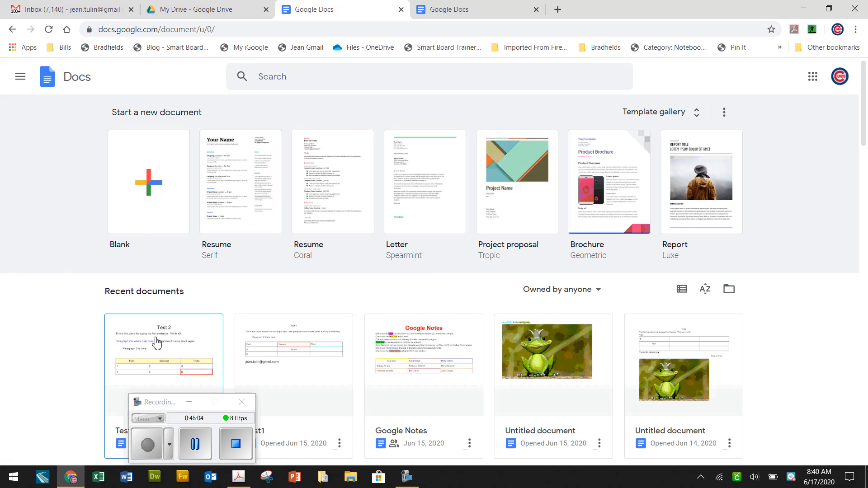
{"action": "left_click_drag", "start_coordinate": [183, 410], "coordinate": [2, 412]}
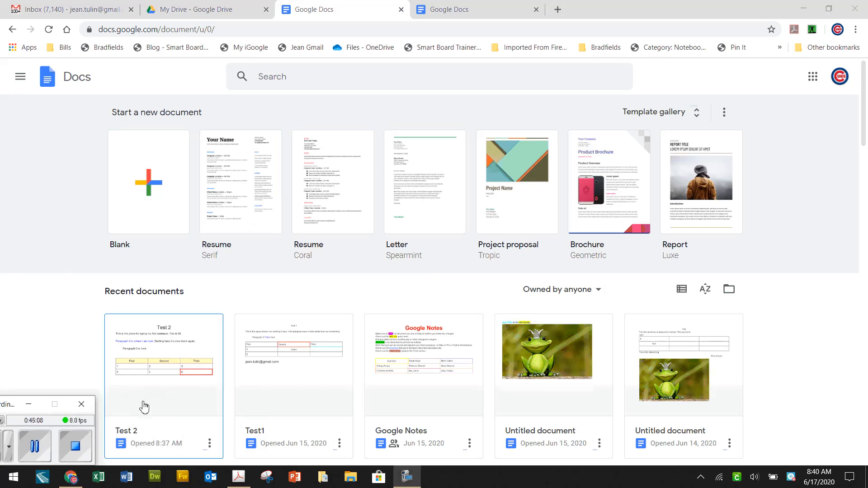
{"action": "left_click", "coordinate": [19, 77]}
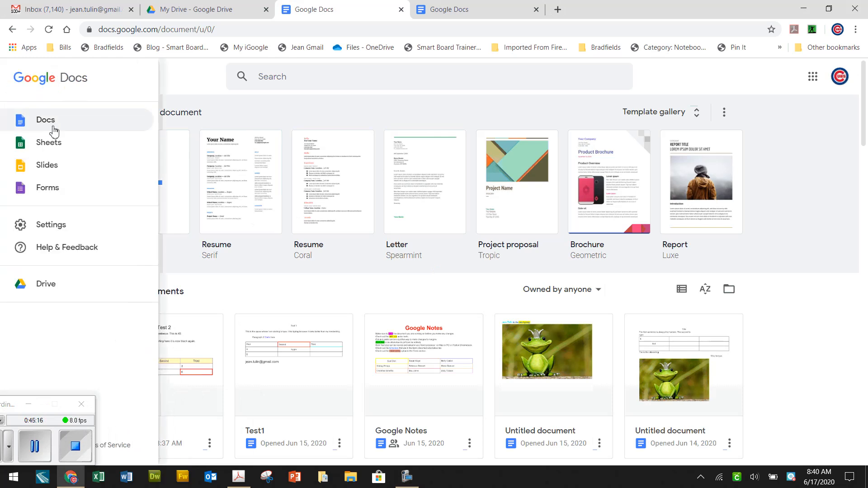
{"action": "left_click", "coordinate": [46, 294]}
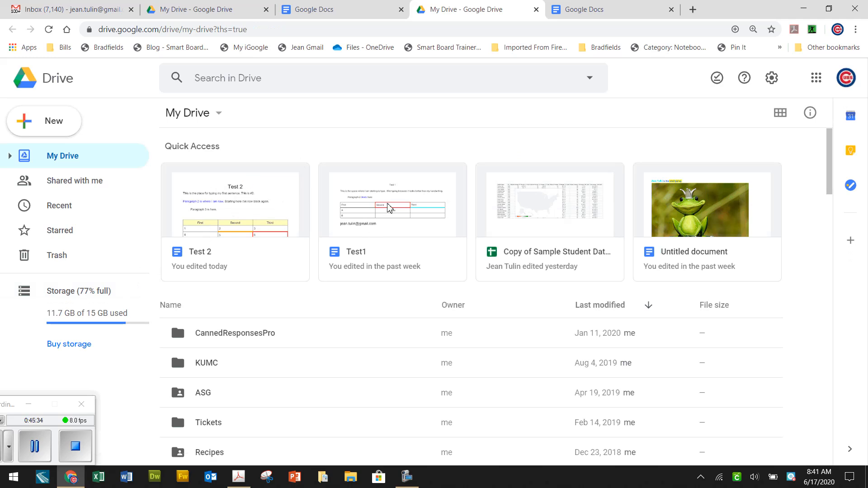
{"action": "scroll", "coordinate": [389, 208], "scroll_direction": "down", "scroll_amount": 8}
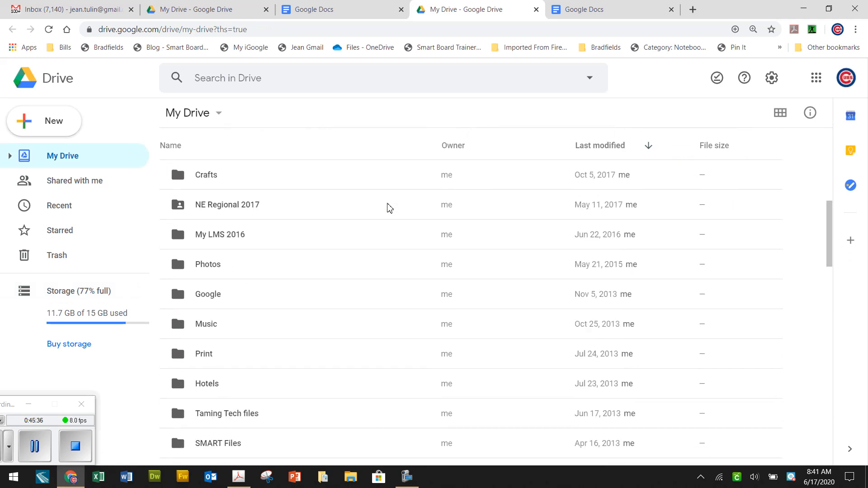
{"action": "scroll", "coordinate": [389, 207], "scroll_direction": "down", "scroll_amount": 8}
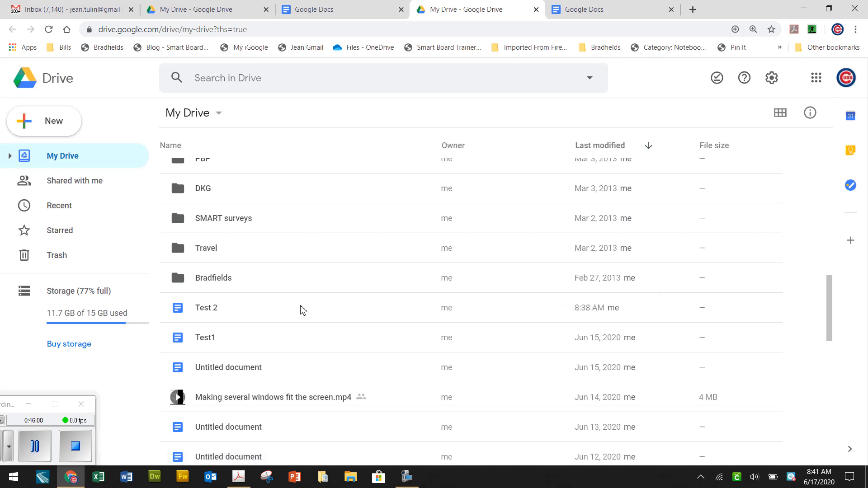
{"action": "left_click", "coordinate": [244, 369]}
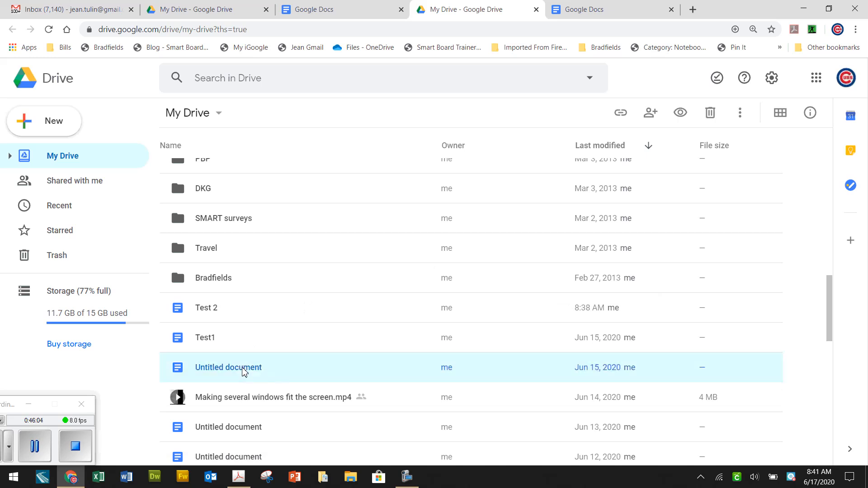
{"action": "left_click", "coordinate": [61, 258]}
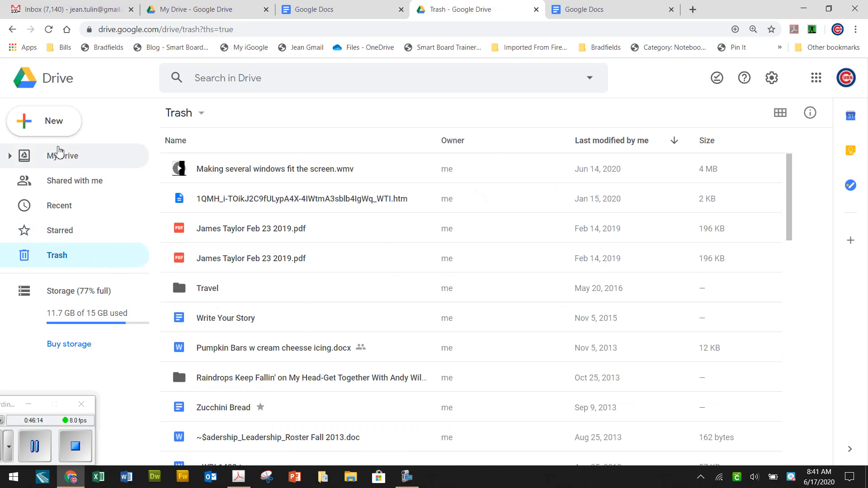
{"action": "left_click", "coordinate": [59, 154]}
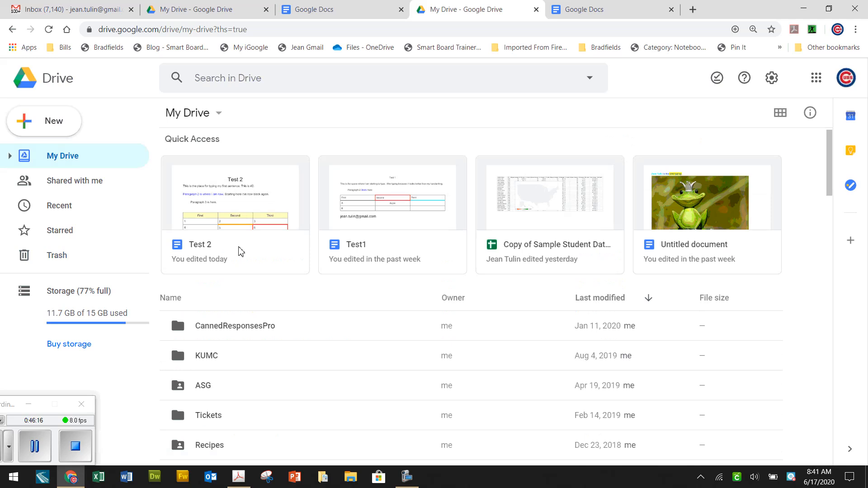
{"action": "scroll", "coordinate": [241, 252], "scroll_direction": "down", "scroll_amount": 20}
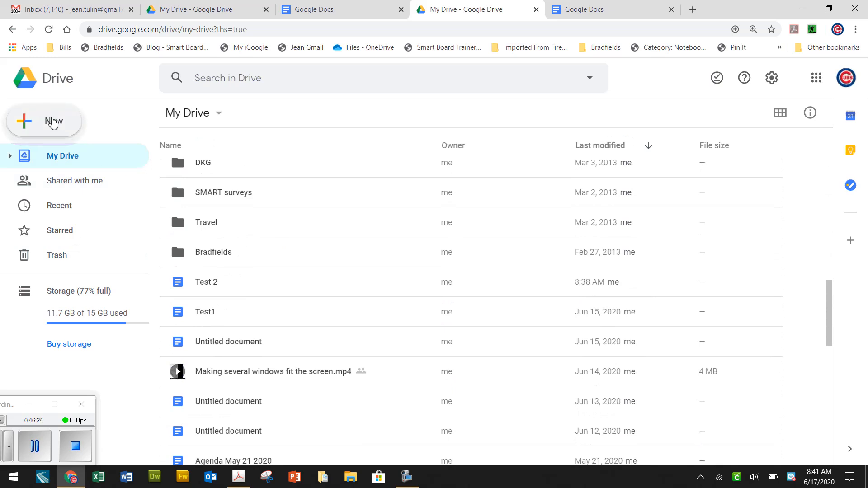
Make a new My Drive folder named 'Google Docs1'
{"action": "left_click", "coordinate": [53, 122]}
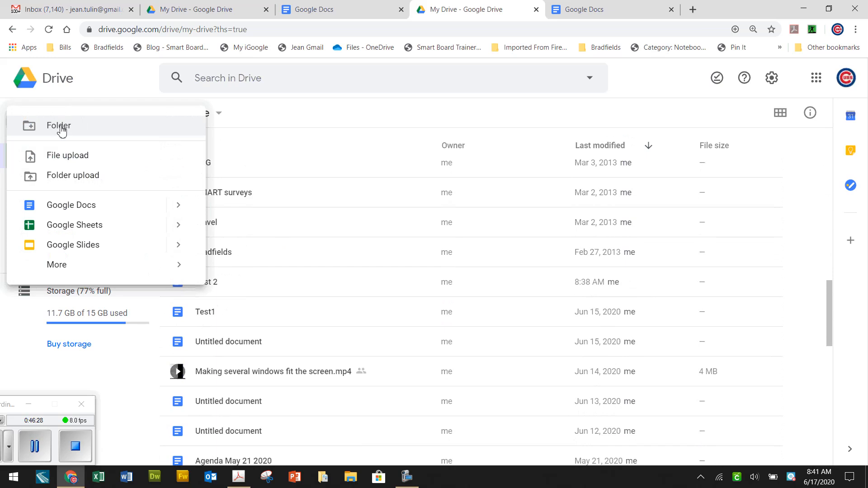
{"action": "left_click", "coordinate": [61, 129]}
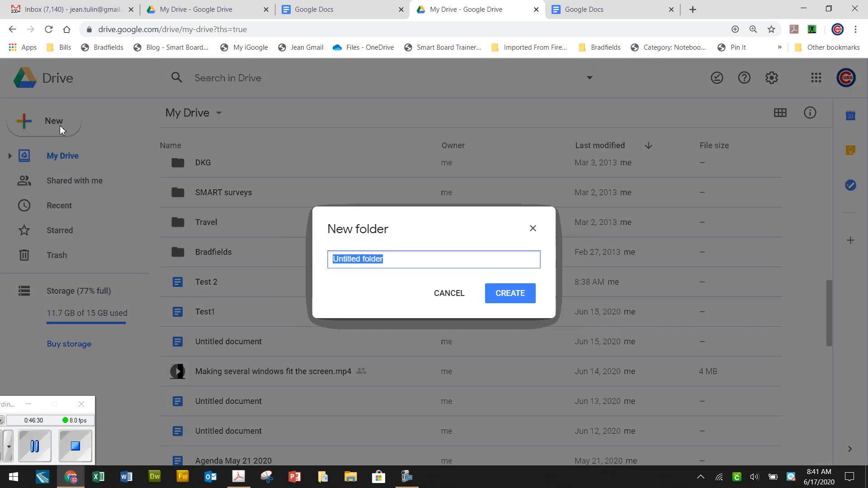
{"action": "type", "text": "Go"}
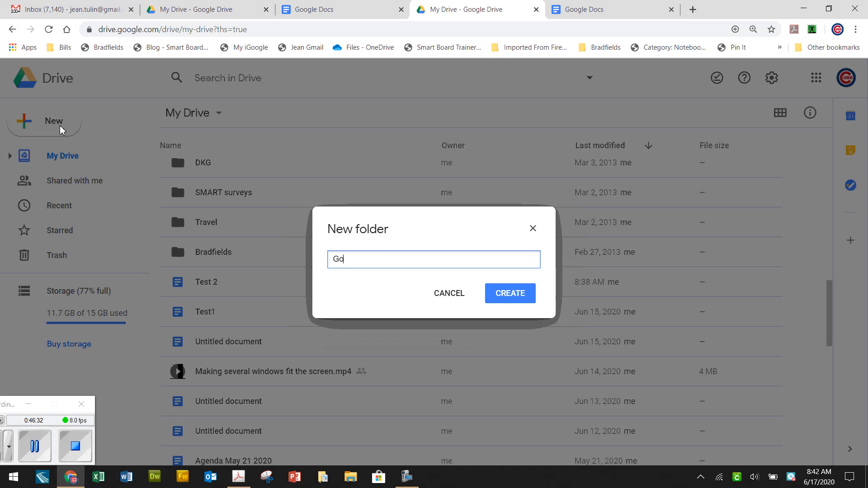
{"action": "type", "text": "ogle 2"}
{"action": "key", "text": "BackSpace"}
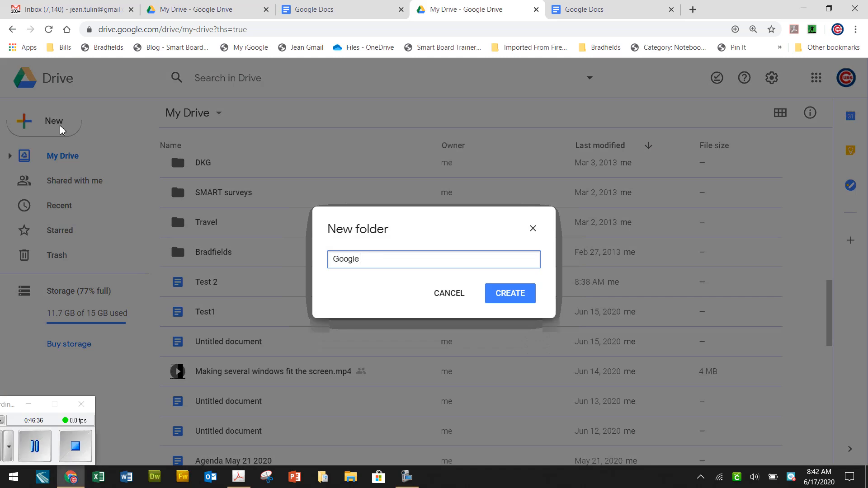
{"action": "type", "text": "Docs1"}
{"action": "left_click", "coordinate": [514, 298]}
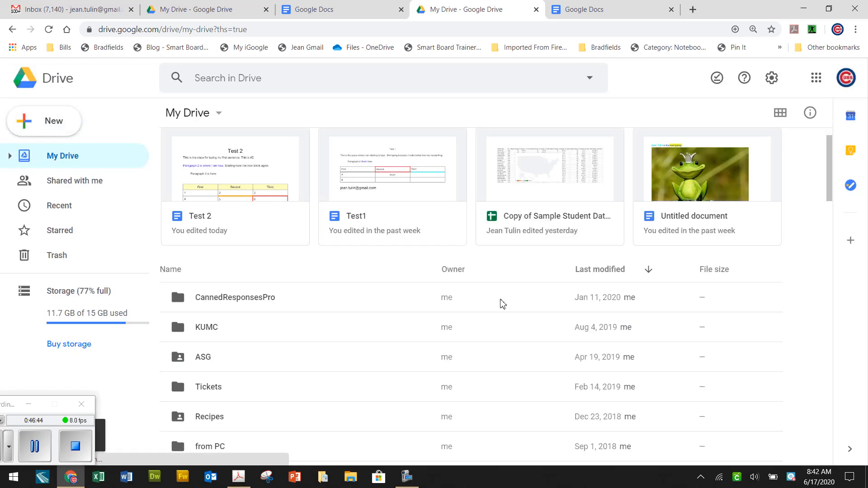
{"action": "scroll", "coordinate": [277, 361], "scroll_direction": "down", "scroll_amount": 5}
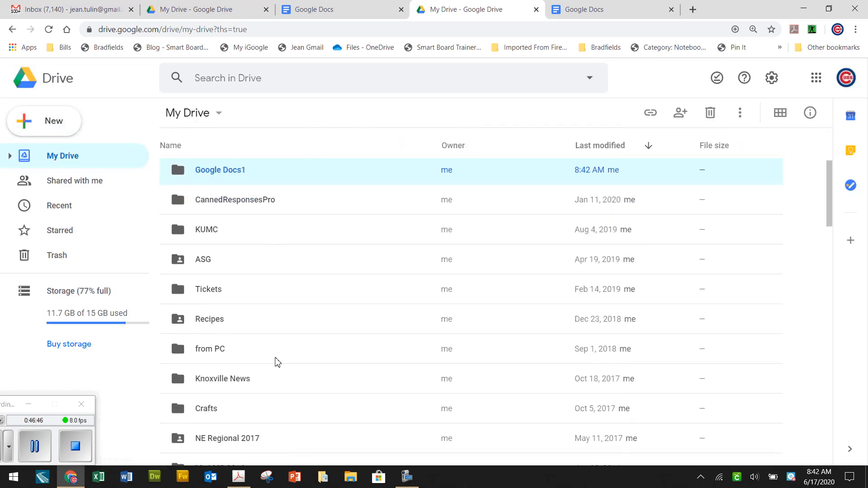
{"action": "scroll", "coordinate": [277, 361], "scroll_direction": "down", "scroll_amount": 5}
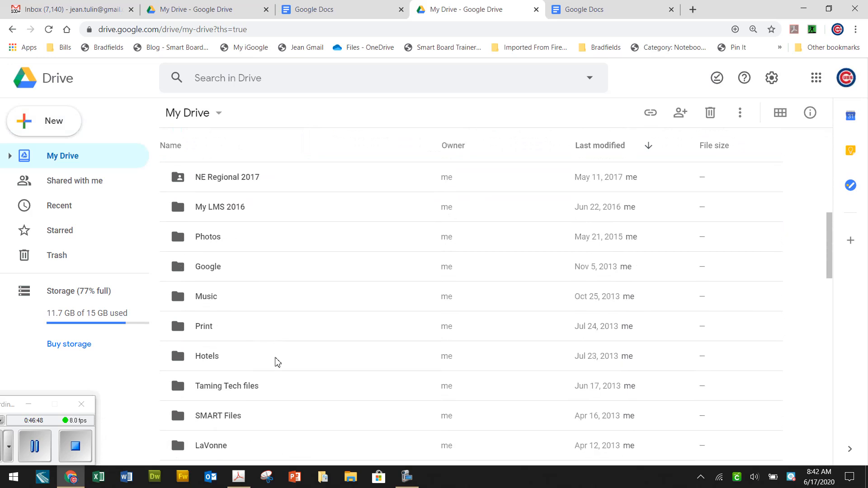
{"action": "scroll", "coordinate": [276, 361], "scroll_direction": "down", "scroll_amount": 3}
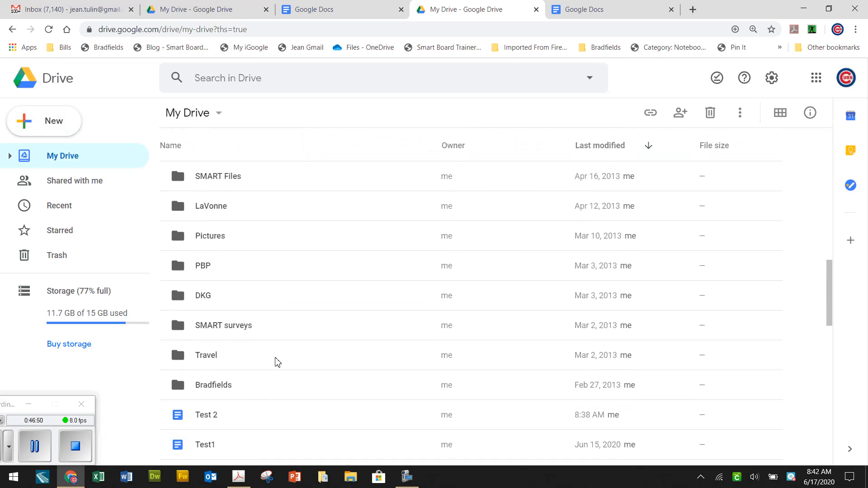
{"action": "scroll", "coordinate": [276, 362], "scroll_direction": "up", "scroll_amount": 3}
{"action": "scroll", "coordinate": [277, 362], "scroll_direction": "up", "scroll_amount": 4}
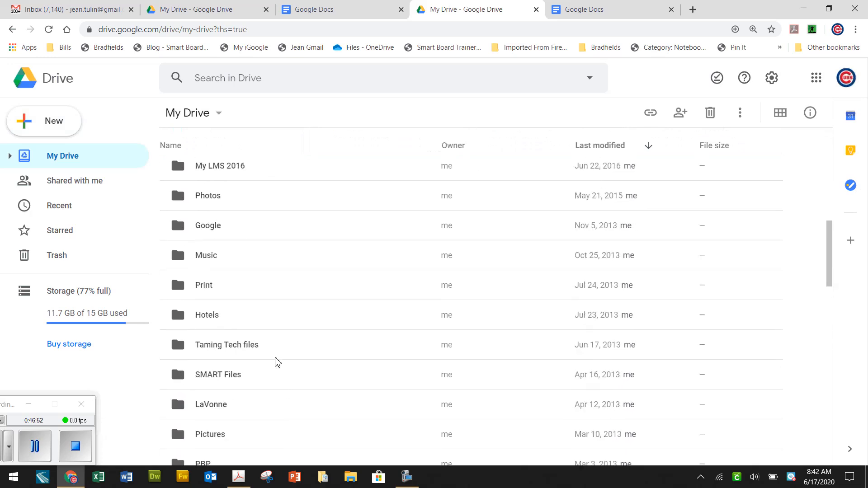
{"action": "scroll", "coordinate": [278, 362], "scroll_direction": "up", "scroll_amount": 6}
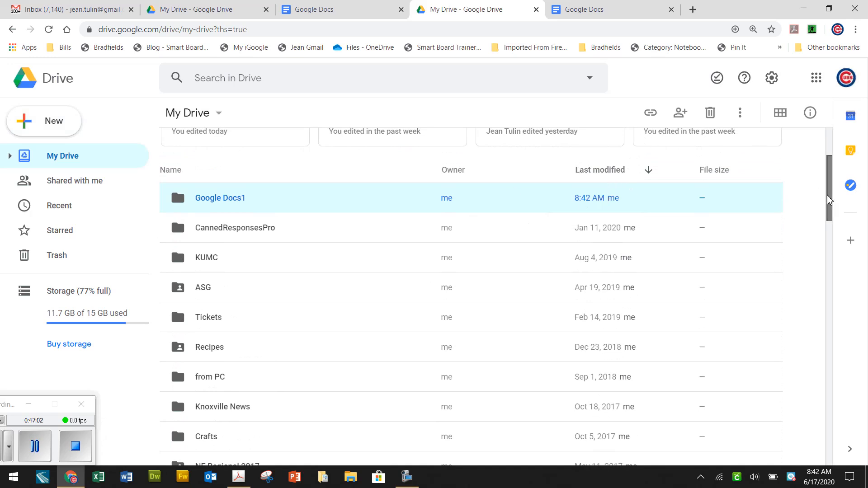
{"action": "left_click_drag", "start_coordinate": [827, 192], "coordinate": [819, 319]}
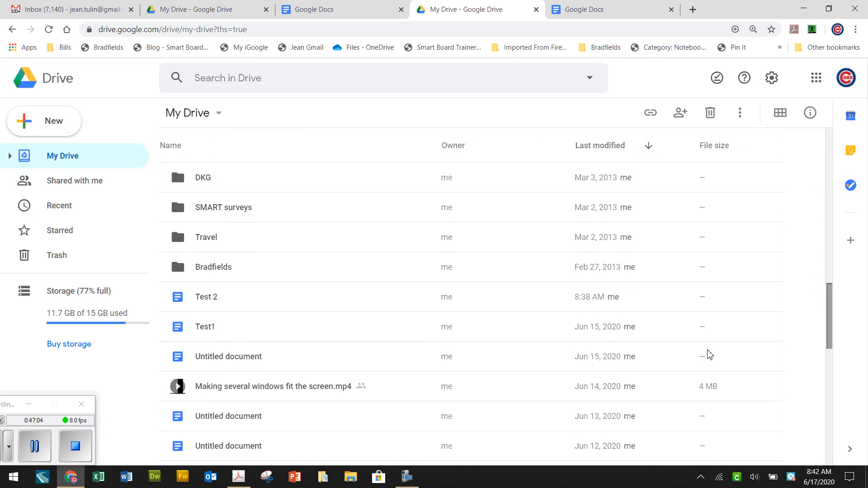
{"action": "left_click", "coordinate": [206, 299]}
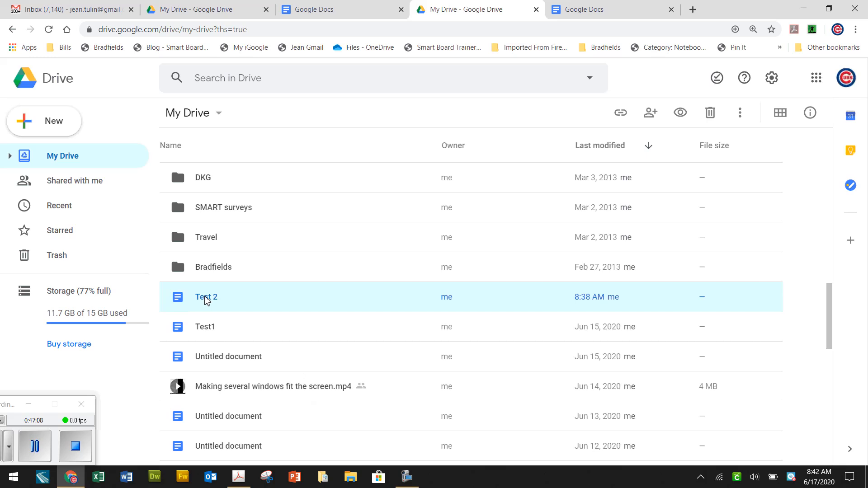
{"action": "right_click", "coordinate": [205, 300]}
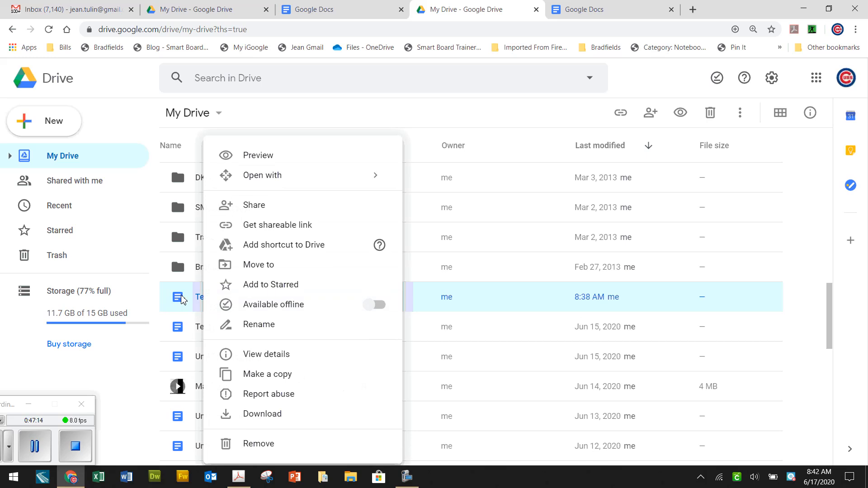
{"action": "left_click", "coordinate": [183, 300]}
{"action": "left_click_drag", "start_coordinate": [182, 300], "coordinate": [177, 389]}
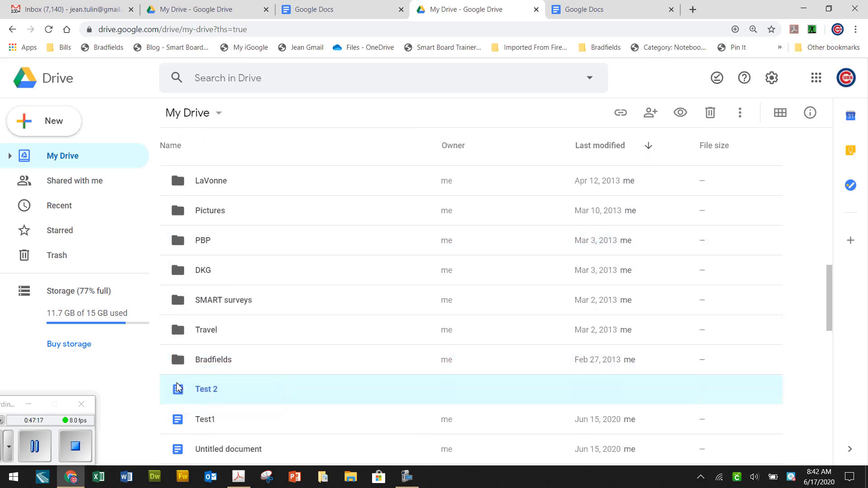
Move Test 2 from My Drive into the Google Docs1 folder
{"action": "right_click", "coordinate": [258, 393]}
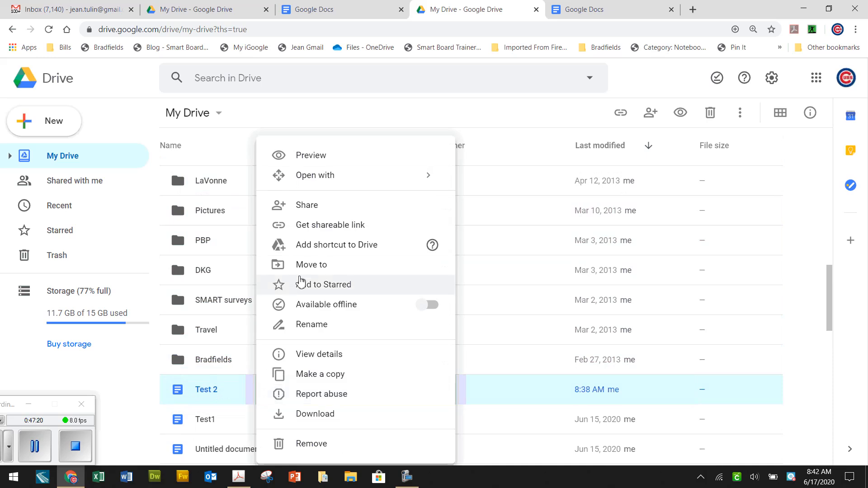
{"action": "left_click", "coordinate": [306, 267]}
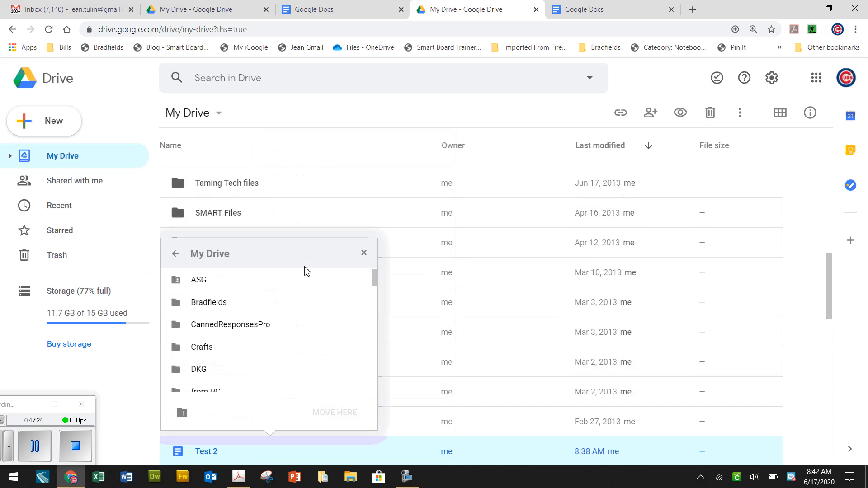
{"action": "scroll", "coordinate": [285, 327], "scroll_direction": "down", "scroll_amount": 2}
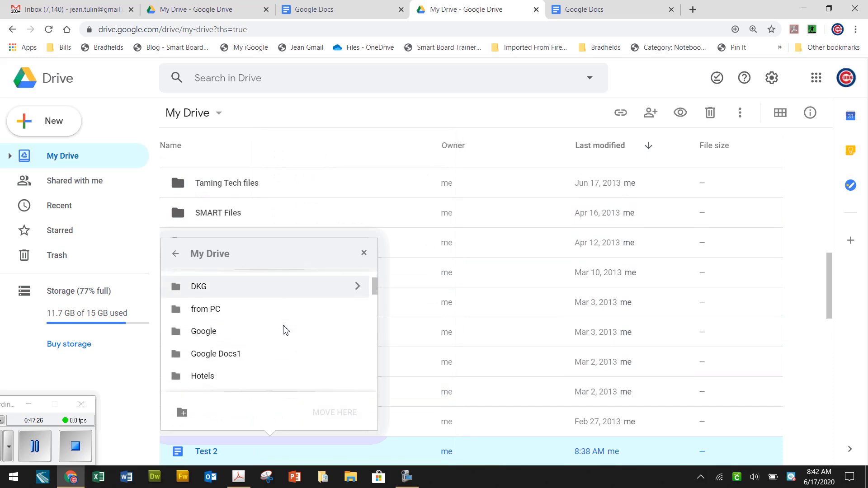
{"action": "scroll", "coordinate": [285, 330], "scroll_direction": "down", "scroll_amount": 1}
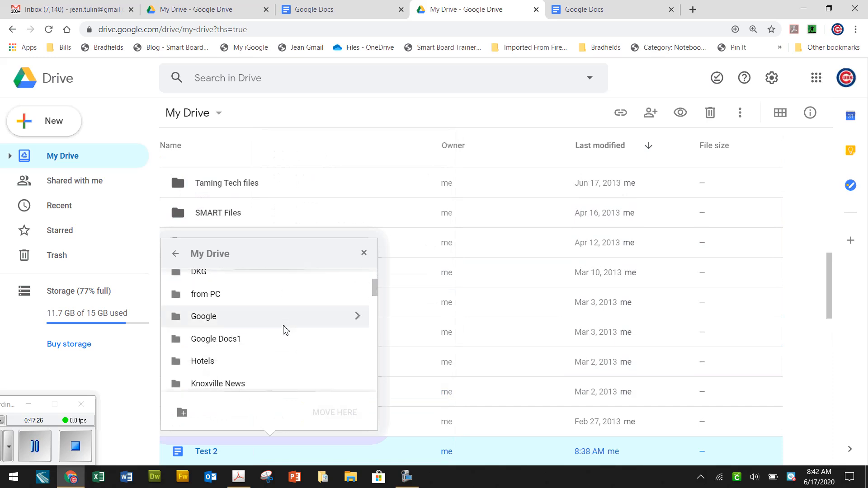
{"action": "left_click", "coordinate": [235, 344]}
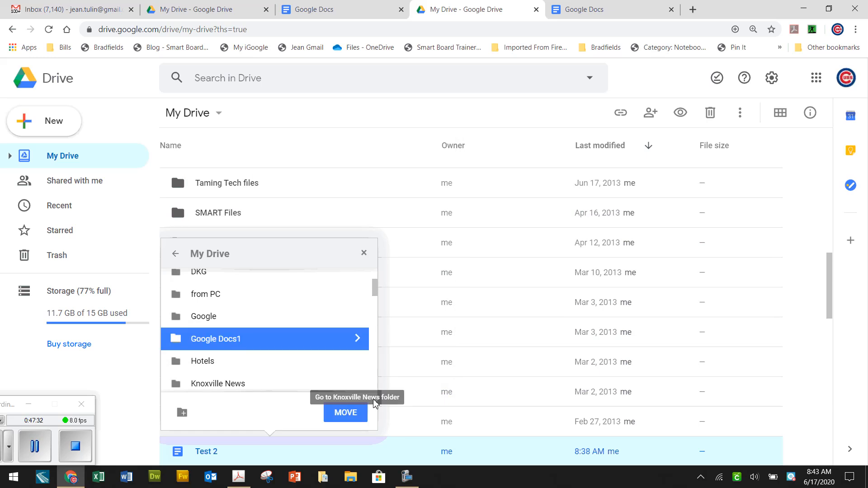
{"action": "left_click", "coordinate": [356, 421]}
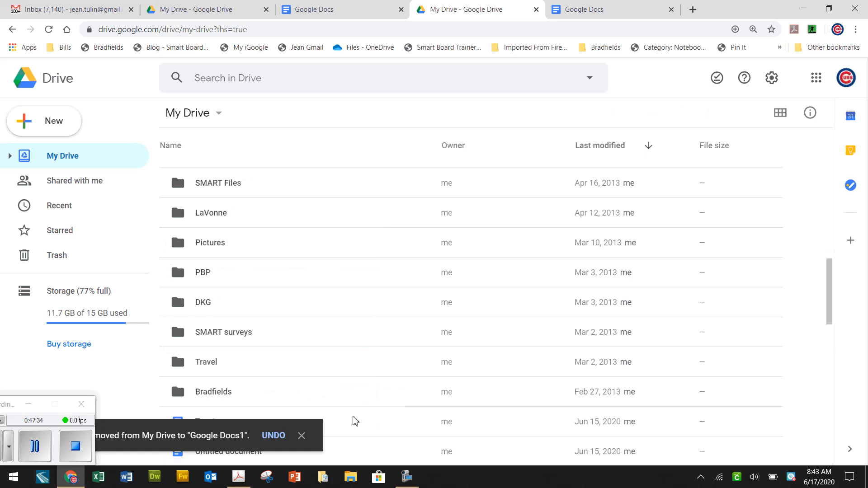
{"action": "left_click_drag", "start_coordinate": [834, 302], "coordinate": [826, 160]}
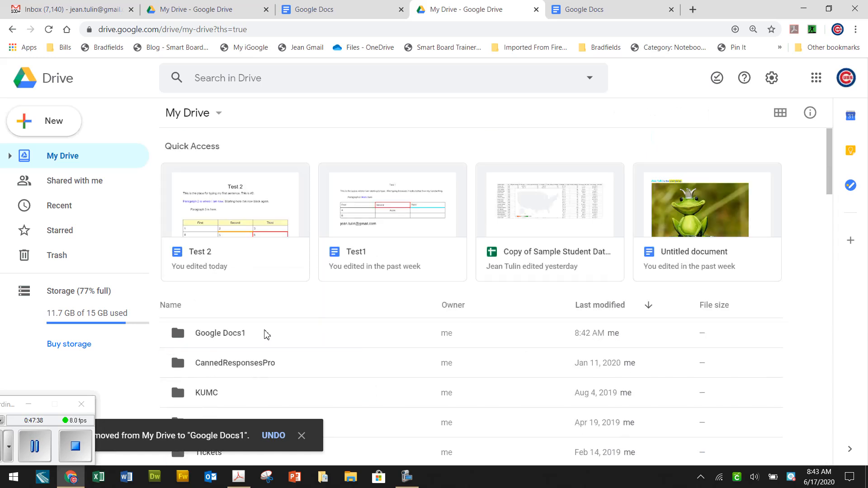
Open the Google Docs1 folder in My Drive to confirm it holds only the Test 2 document
{"action": "double_click", "coordinate": [267, 334]}
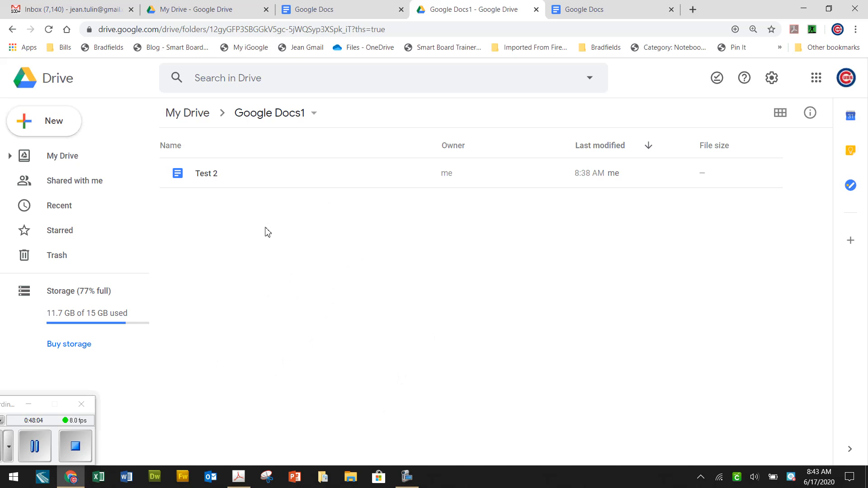
{"action": "left_click", "coordinate": [49, 405]}
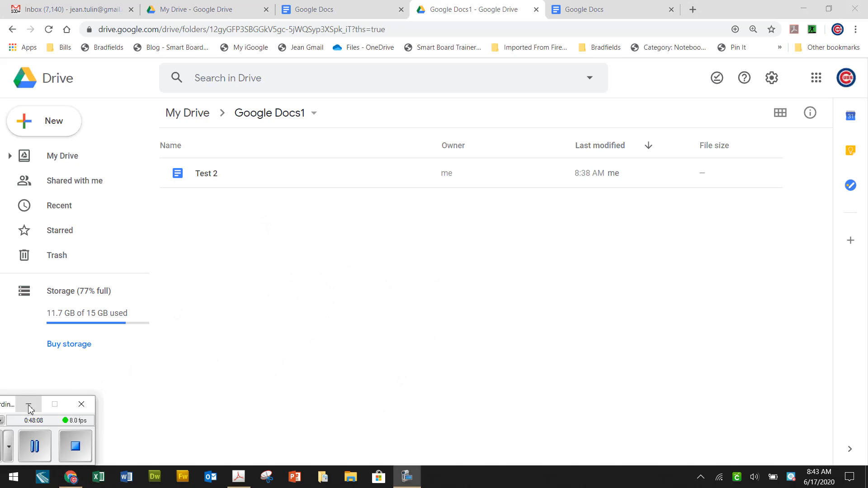
{"action": "left_click_drag", "start_coordinate": [15, 404], "coordinate": [119, 360]}
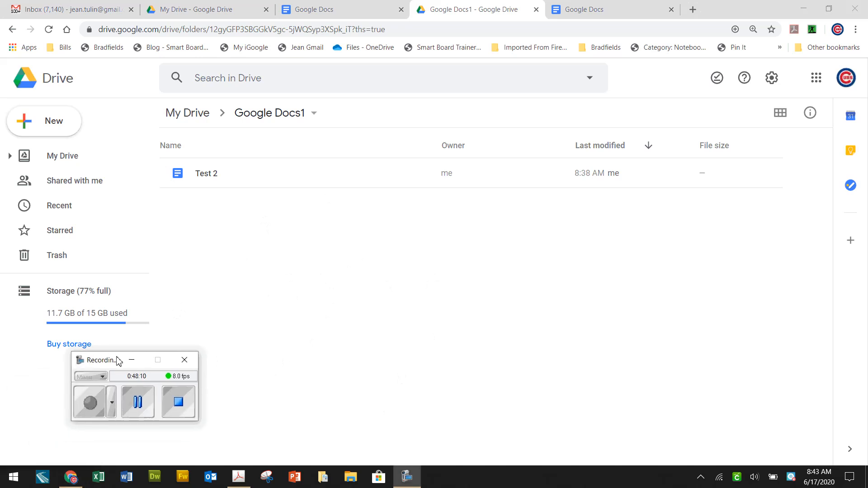